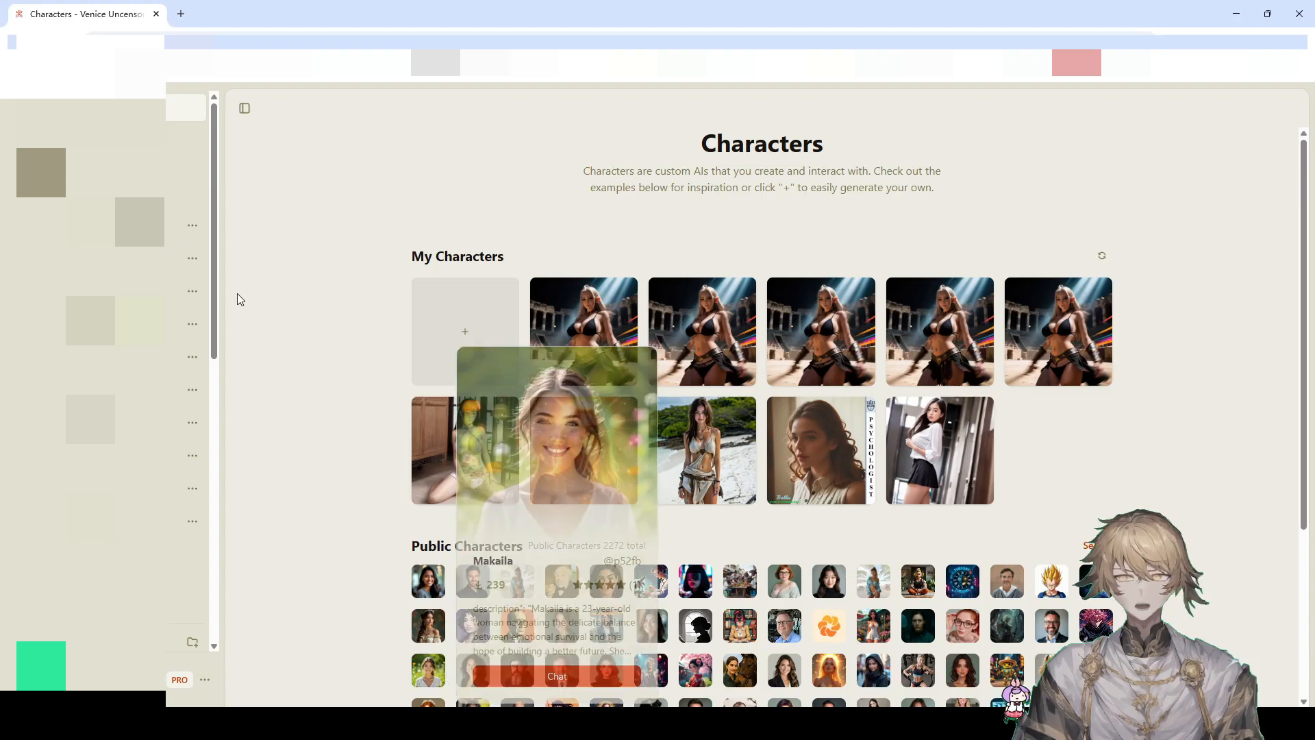
pyautogui.moveTo(636, 134); pyautogui.dragTo(943, 182)
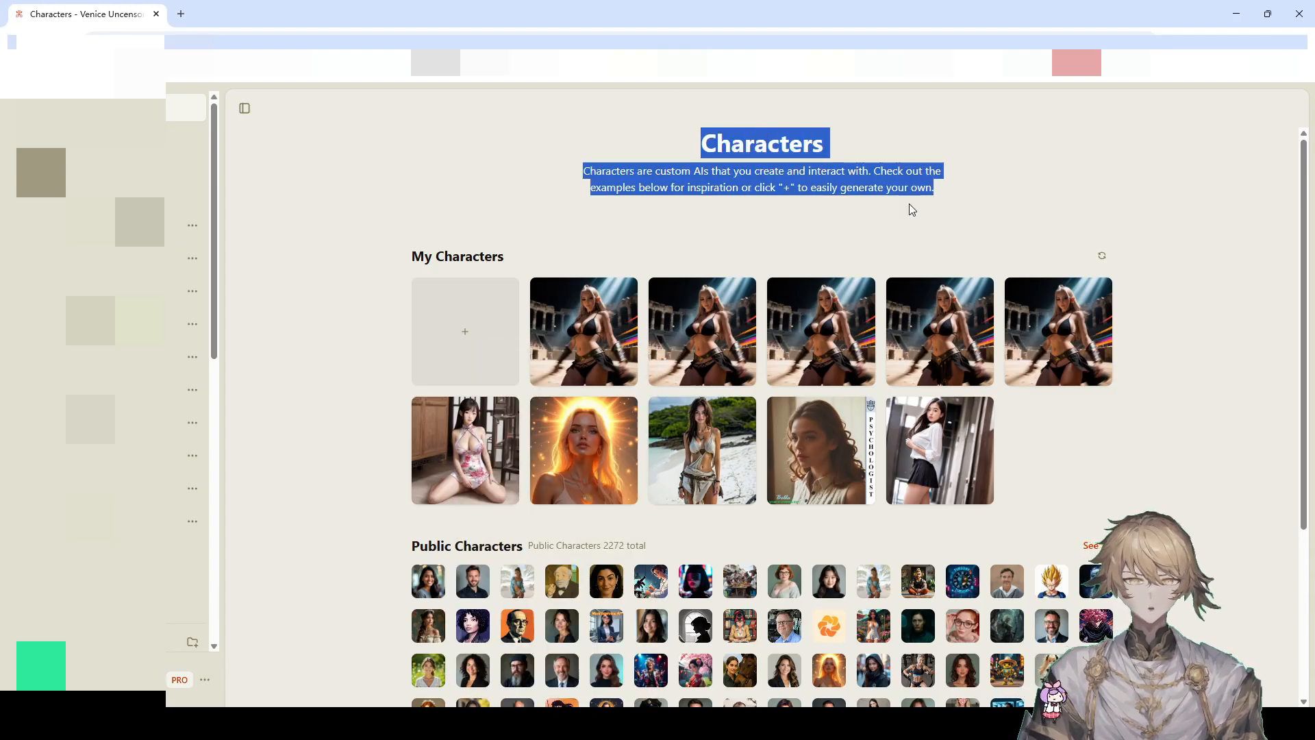
pyautogui.click(672, 224)
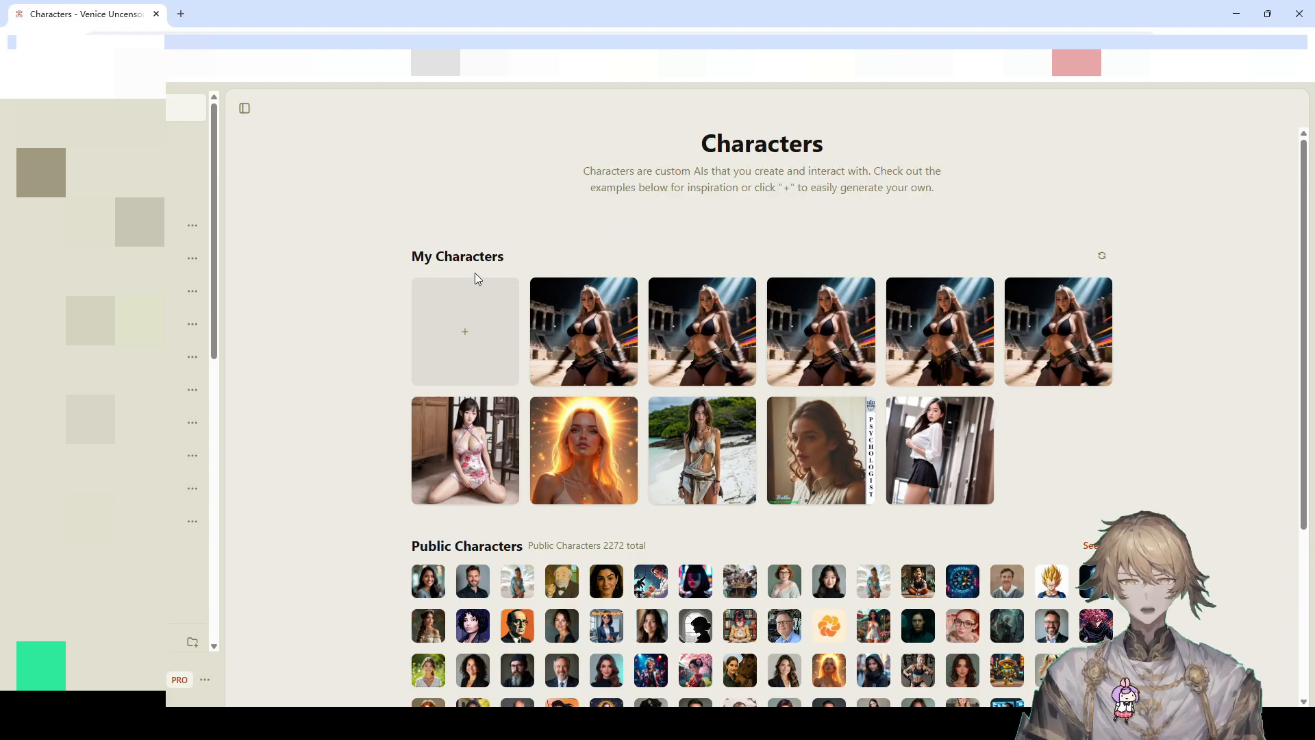
pyautogui.scroll(-10, 171, 315)
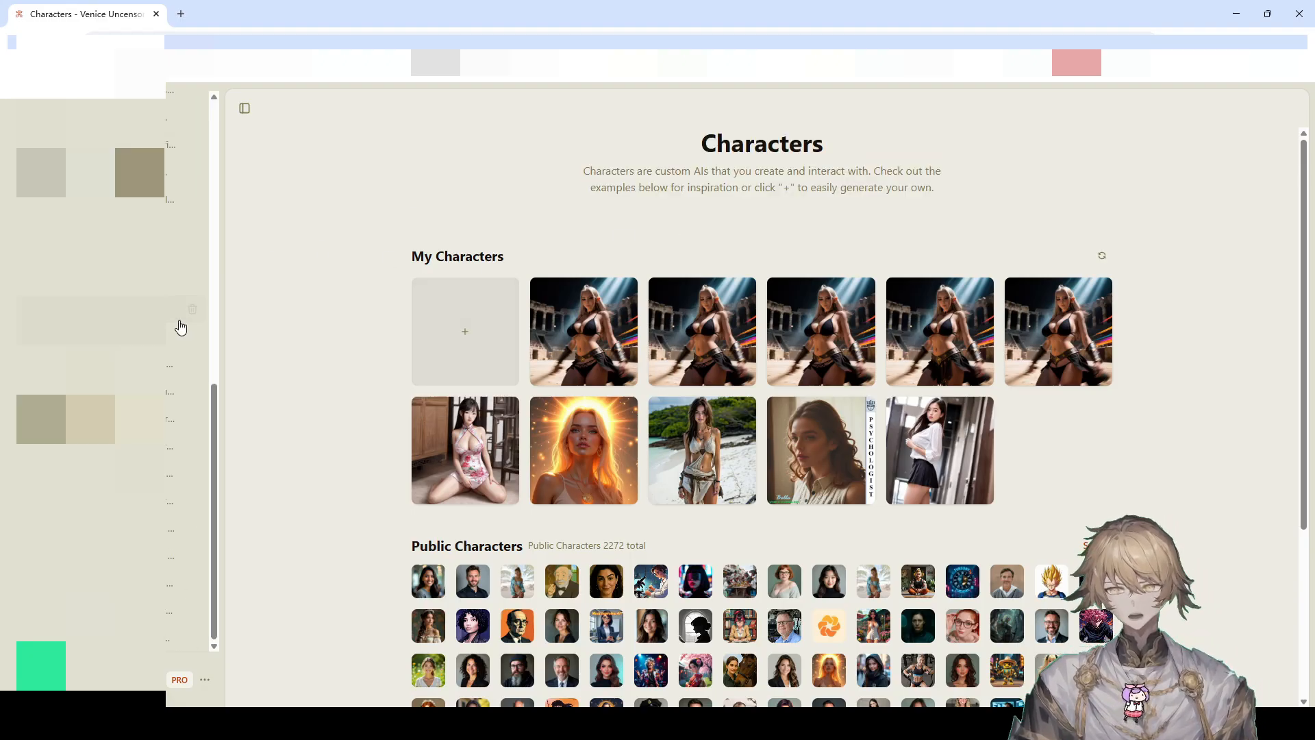
pyautogui.scroll(10, 171, 411)
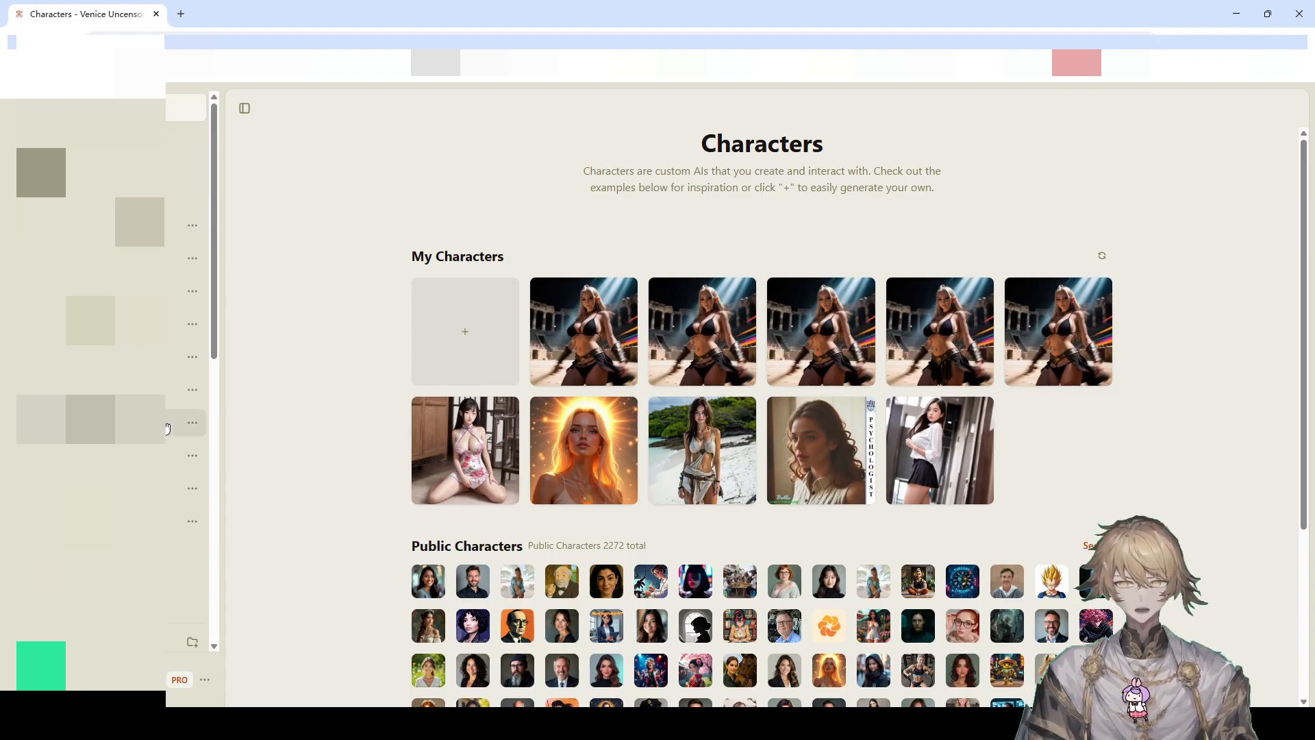
pyautogui.scroll(-4, 167, 383)
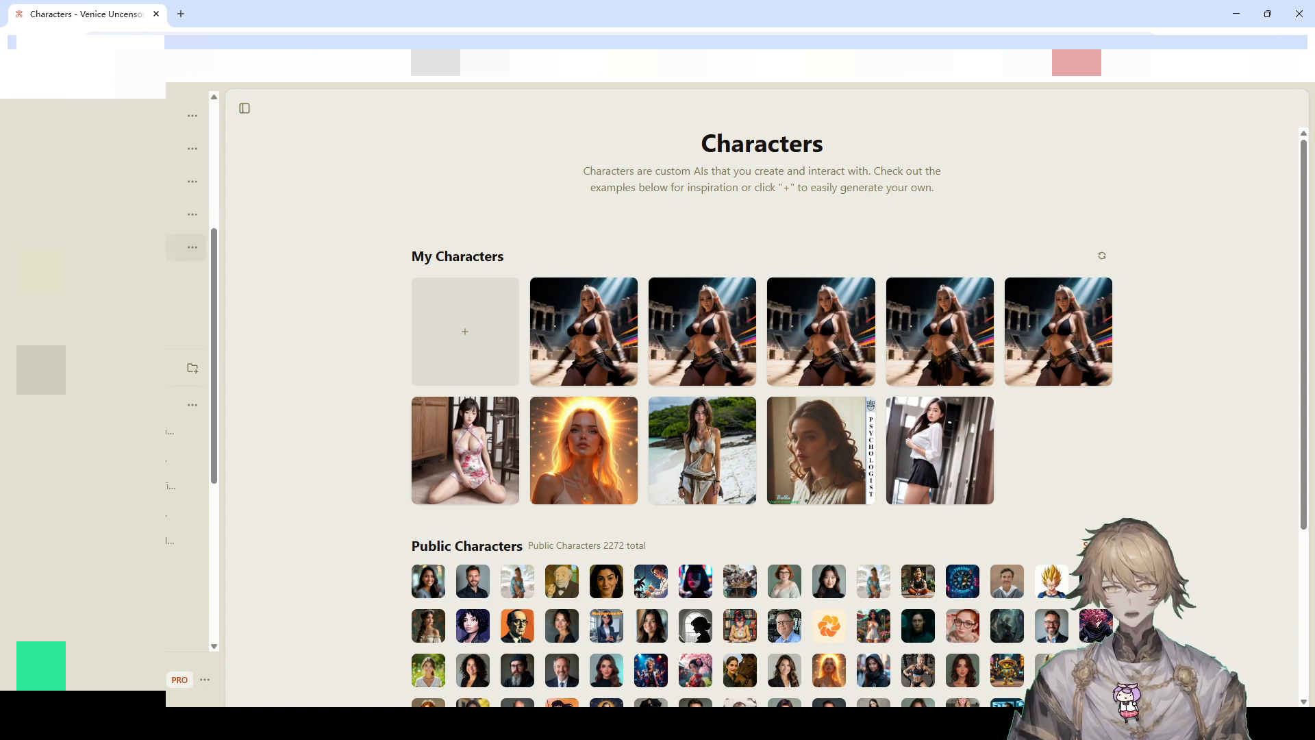
pyautogui.scroll(5, 171, 384)
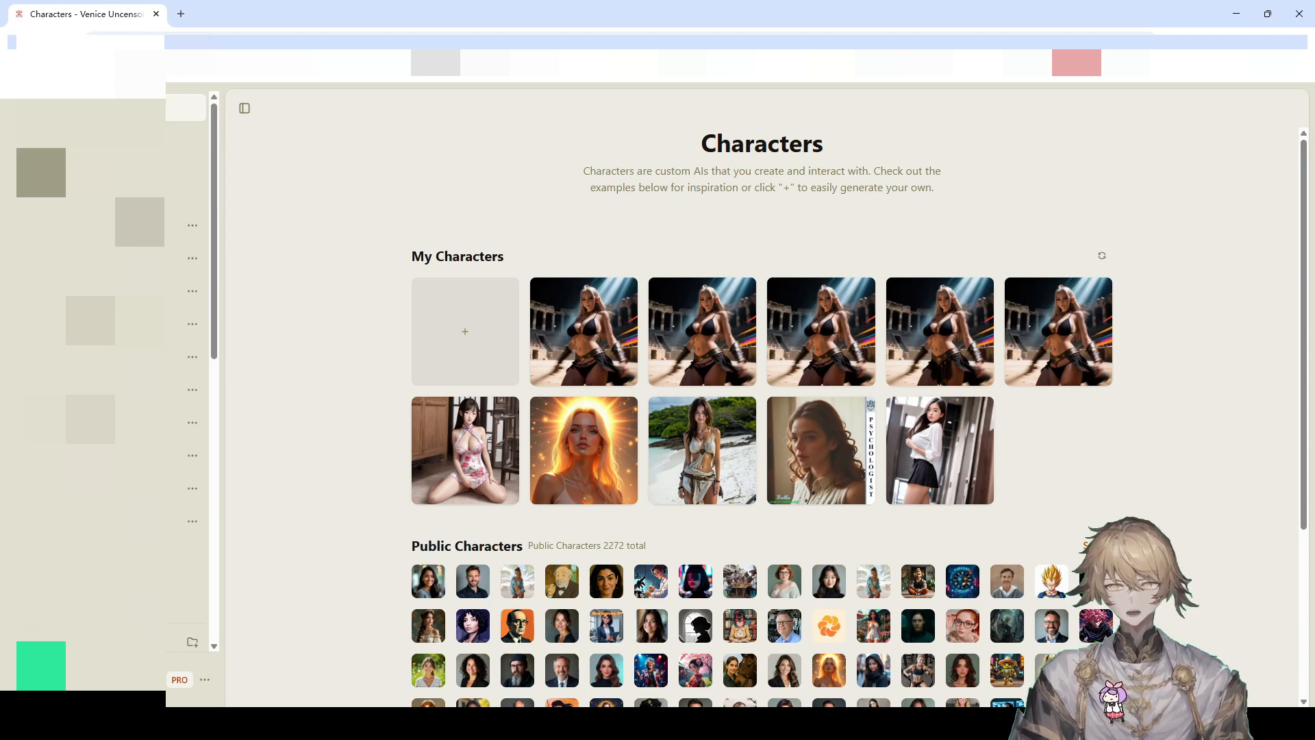
# - Open the chat page and look through the available text models, including the Pro ones
pyautogui.click(185, 142)
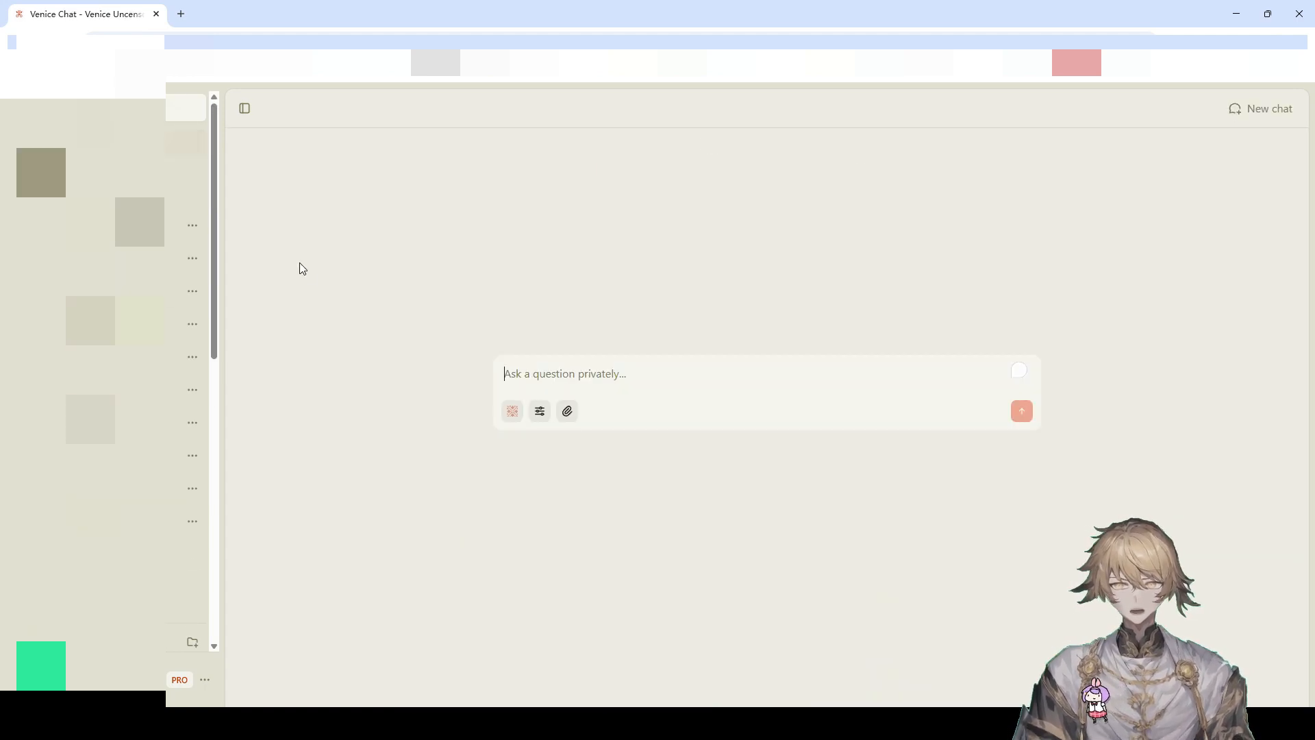
pyautogui.click(512, 412)
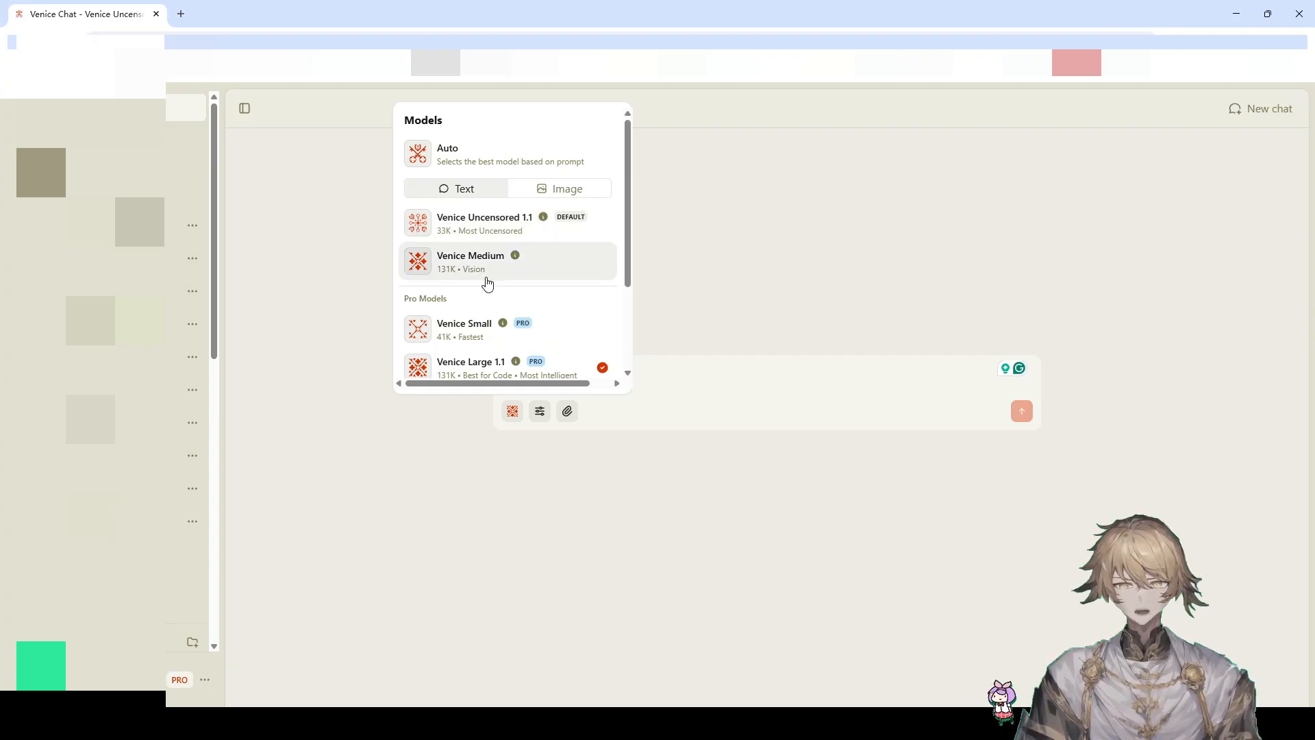
pyautogui.scroll(-3, 438, 274)
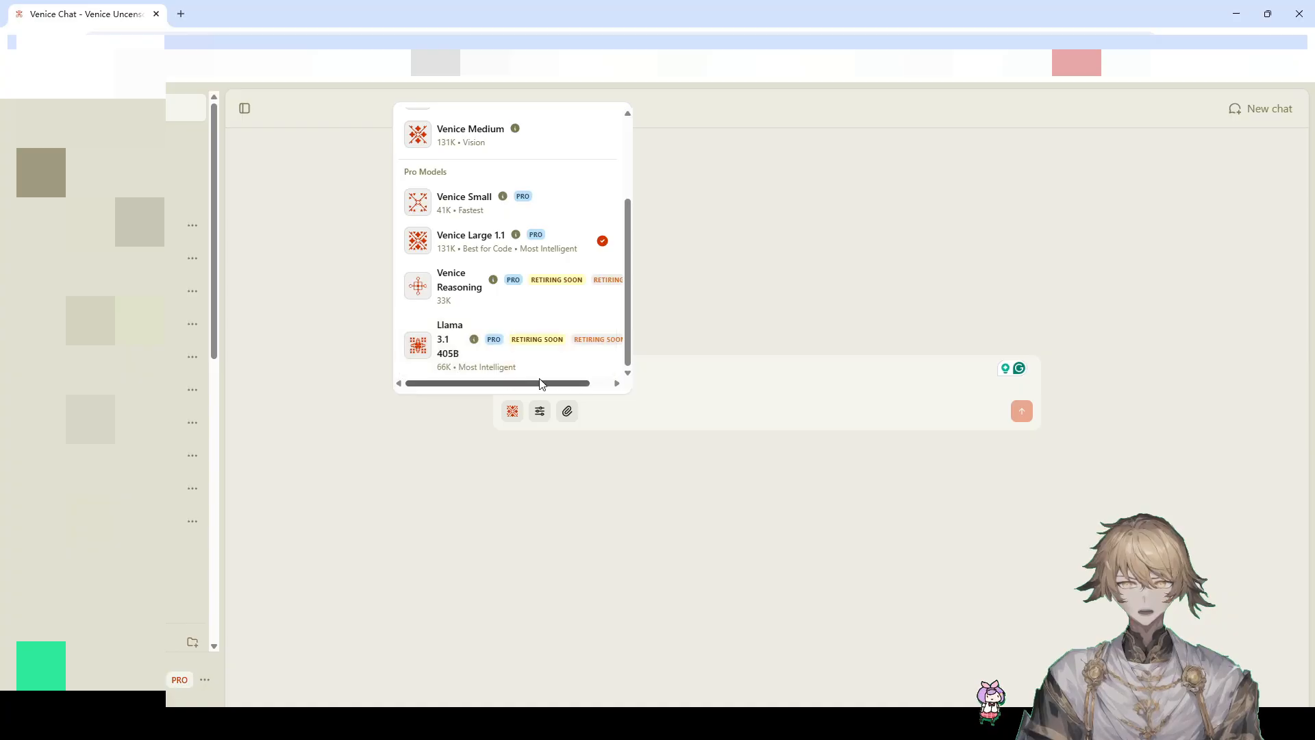
pyautogui.scroll(3, 509, 374)
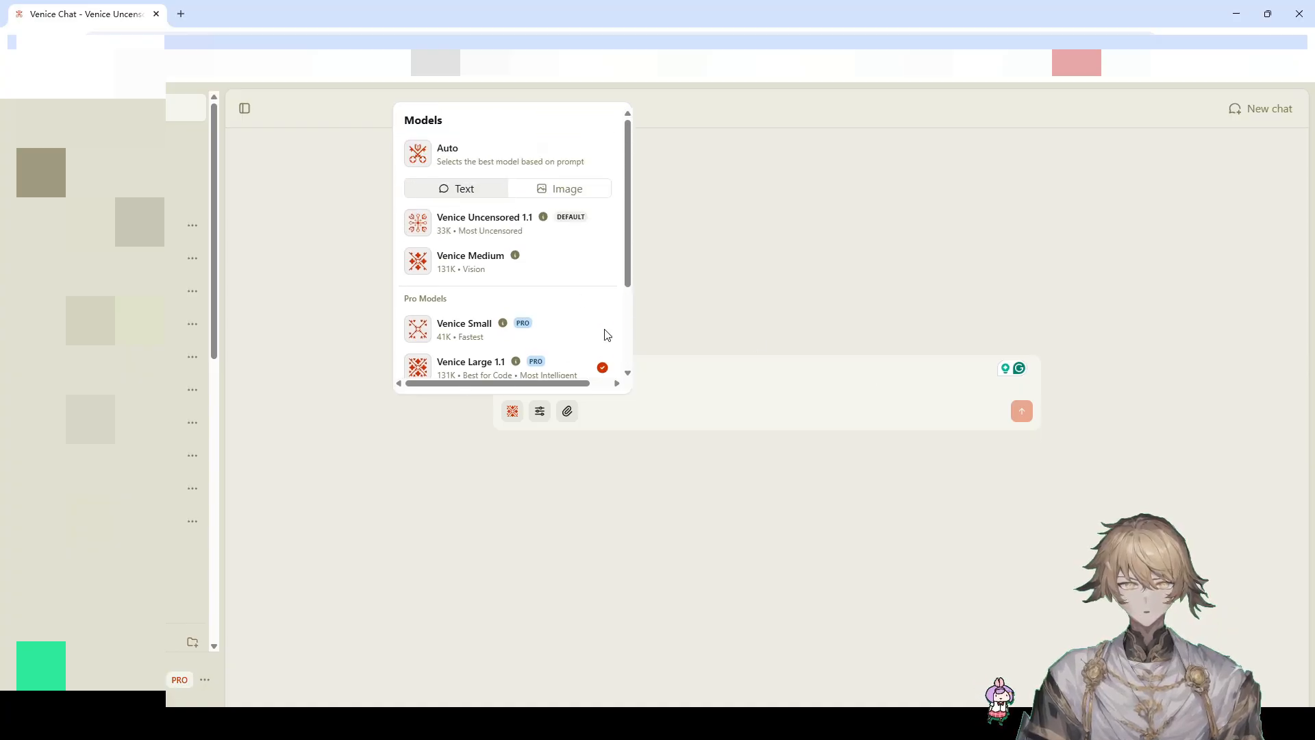
pyautogui.scroll(-3, 605, 335)
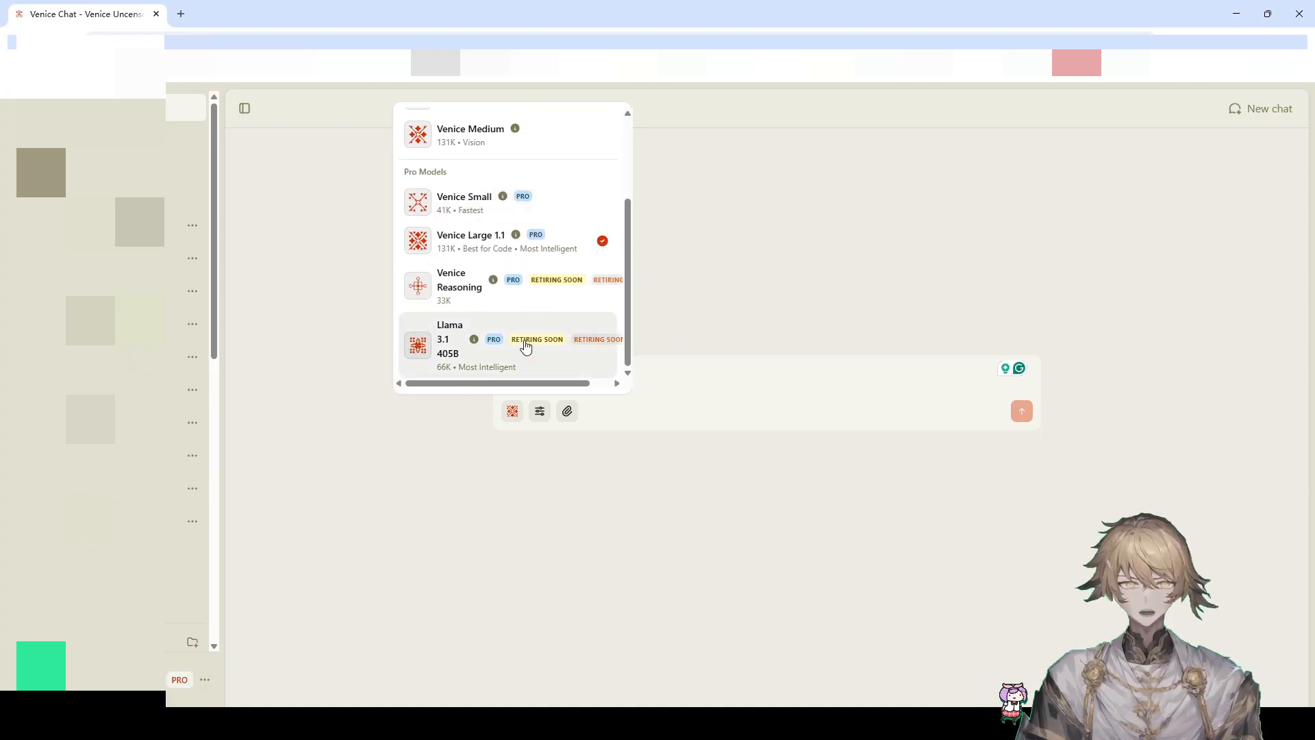
pyautogui.scroll(3, 487, 346)
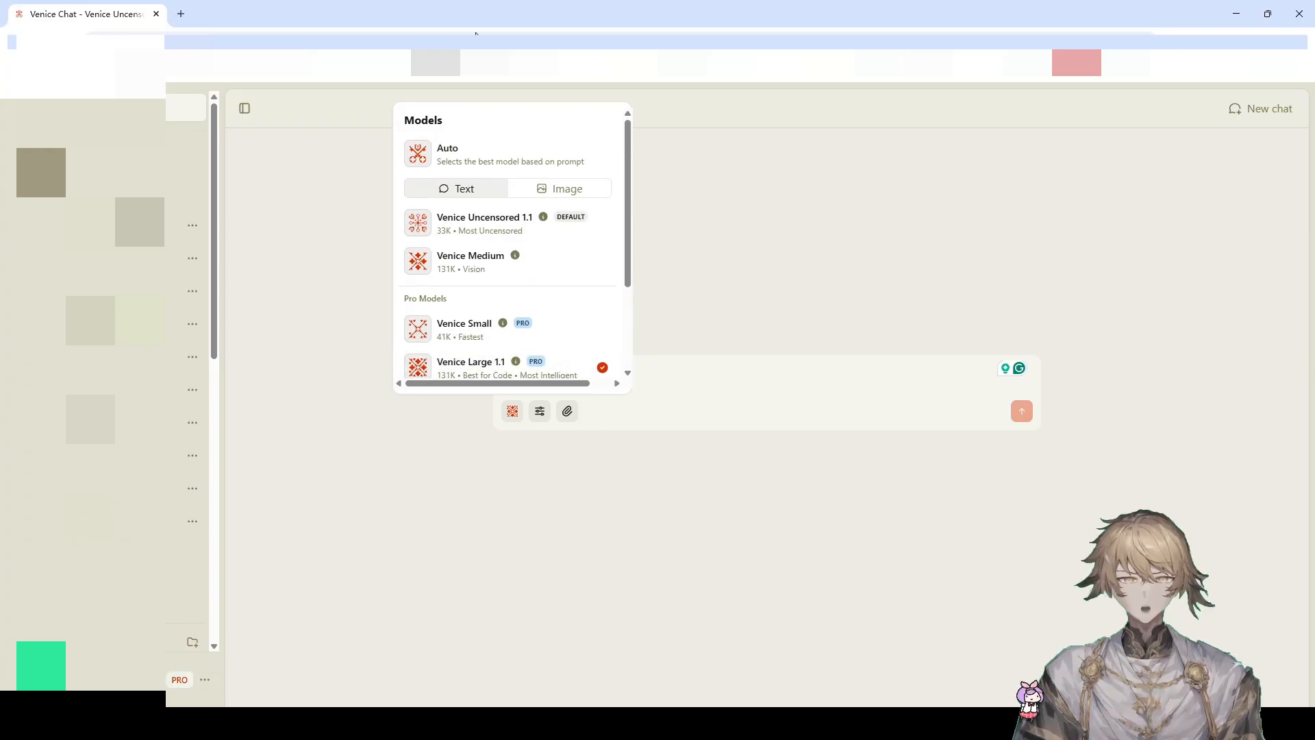
# - Look through the available image models, including the Pro ones, and close the model list without changing the model
pyautogui.click(554, 189)
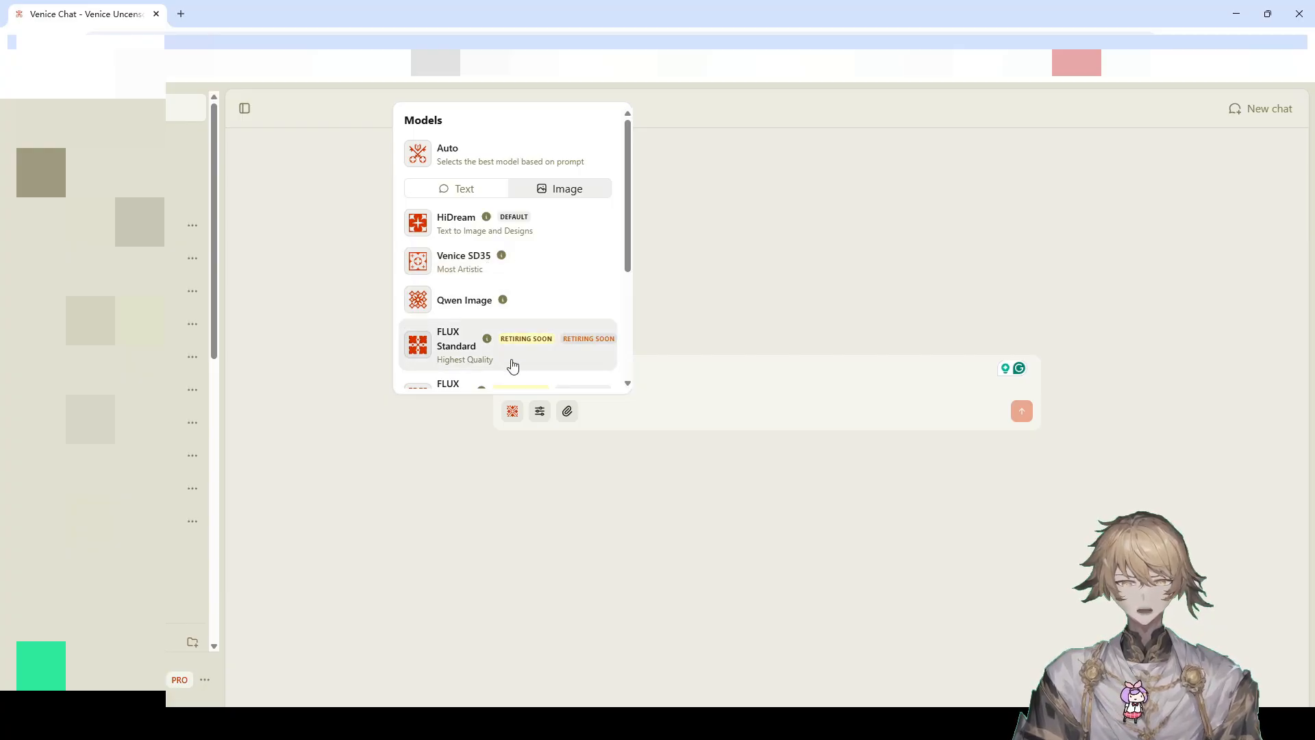
pyautogui.scroll(-2, 492, 366)
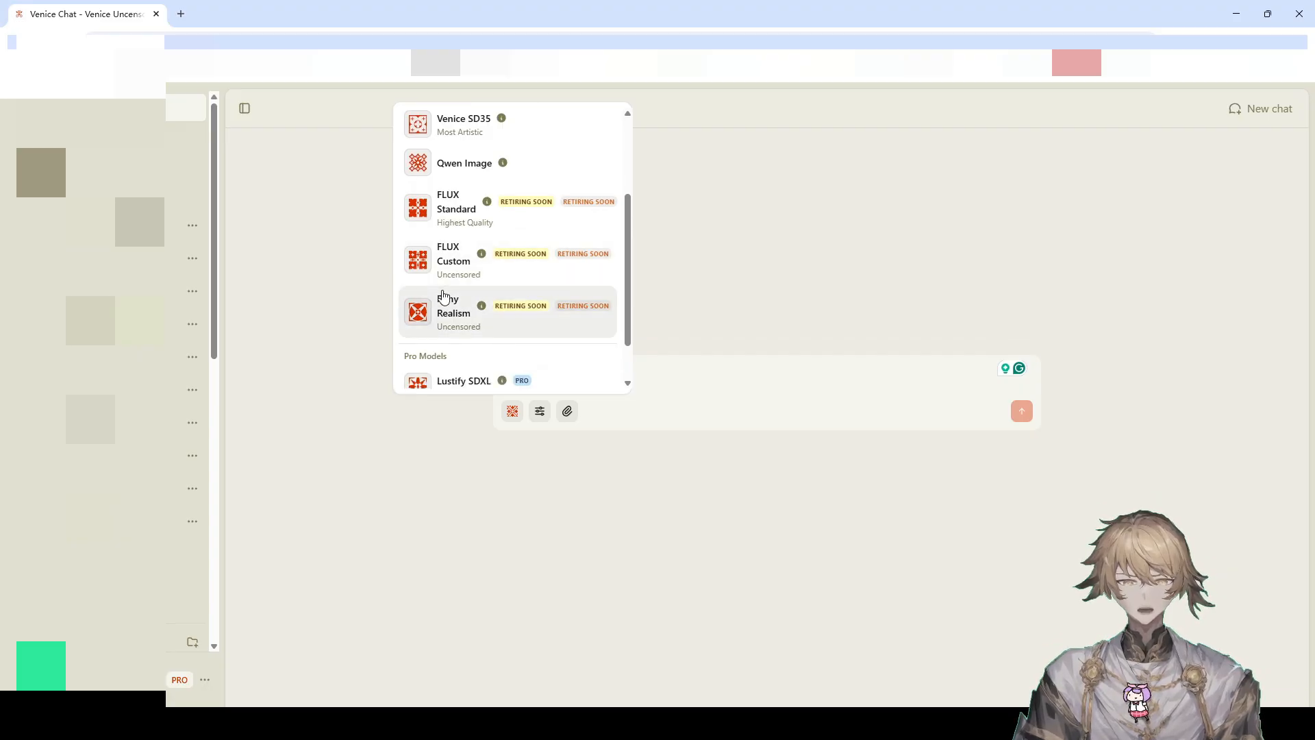
pyautogui.scroll(-1, 494, 339)
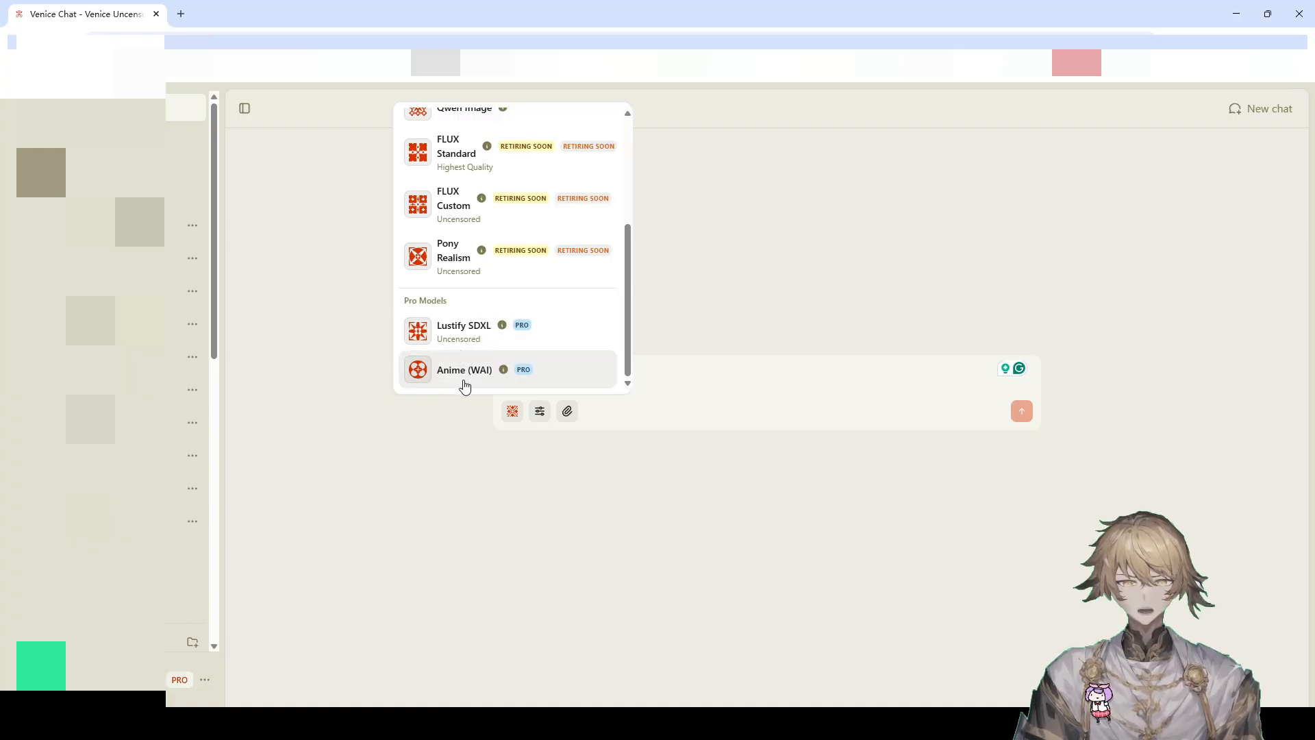
pyautogui.scroll(5, 464, 375)
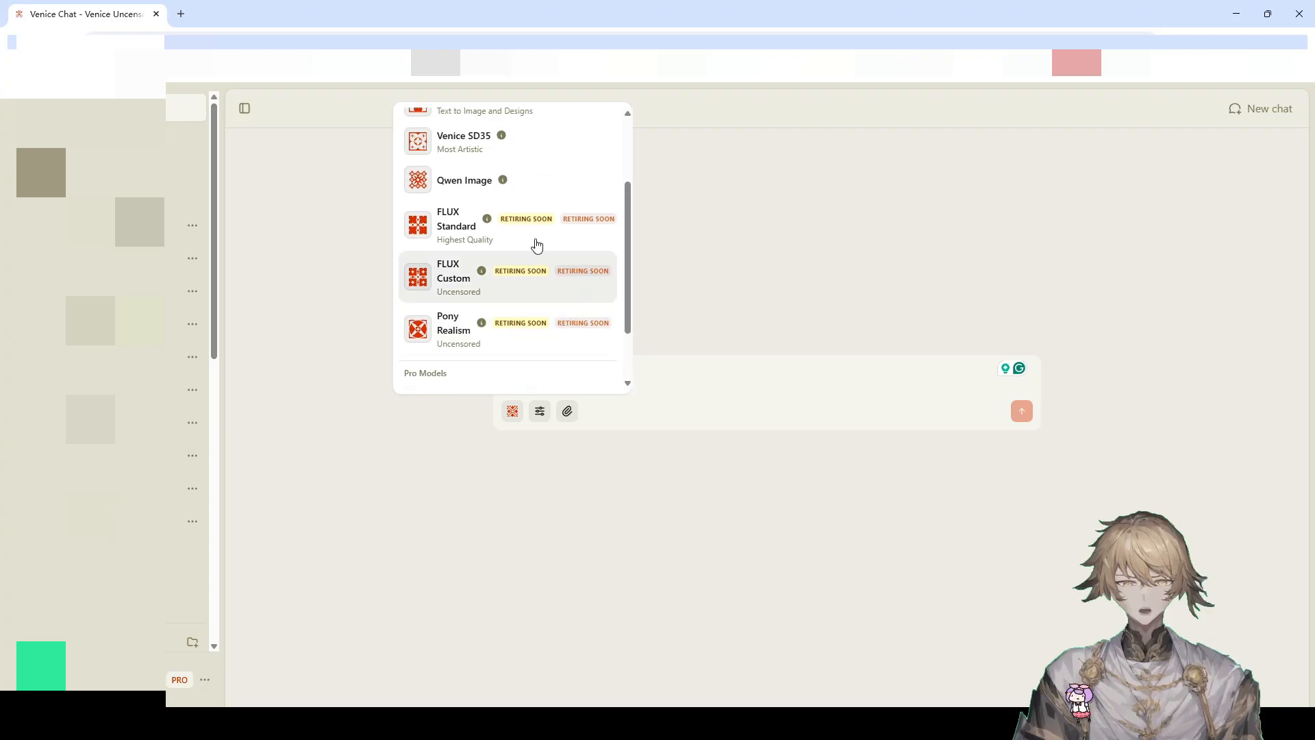
pyautogui.scroll(-5, 546, 355)
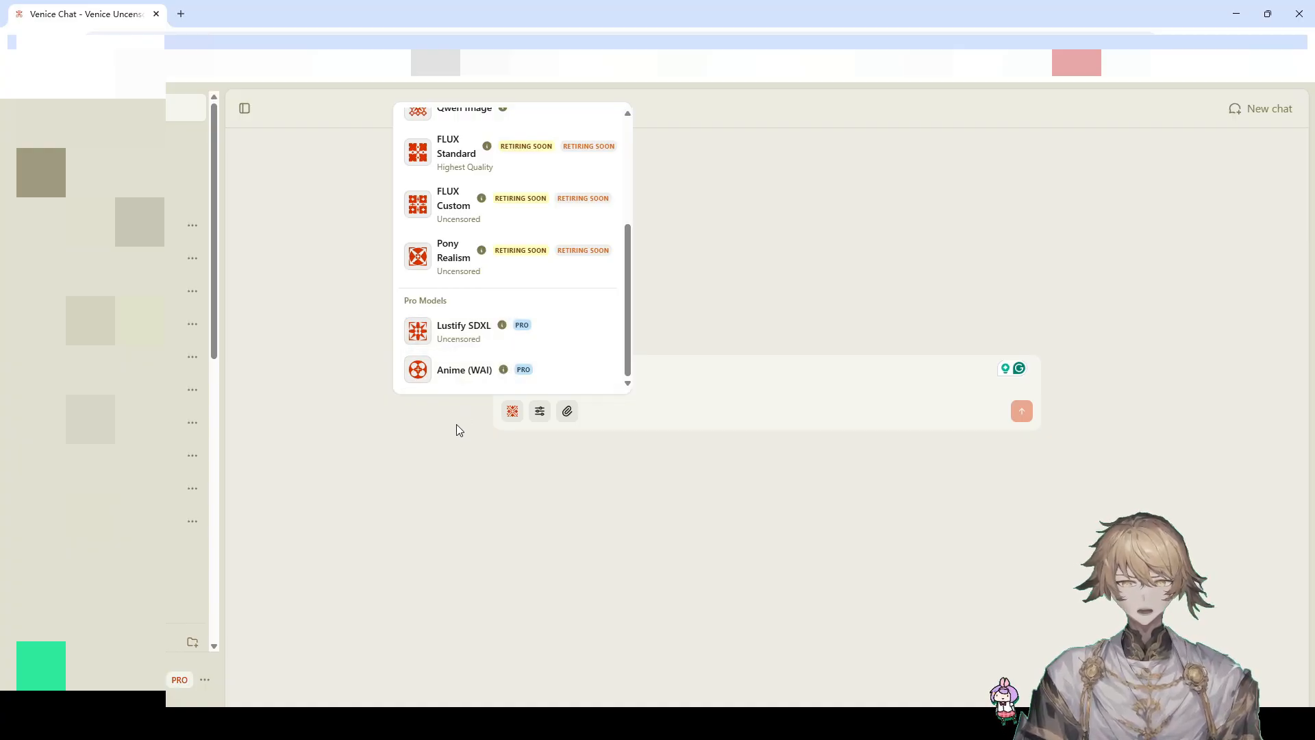
pyautogui.scroll(3, 505, 375)
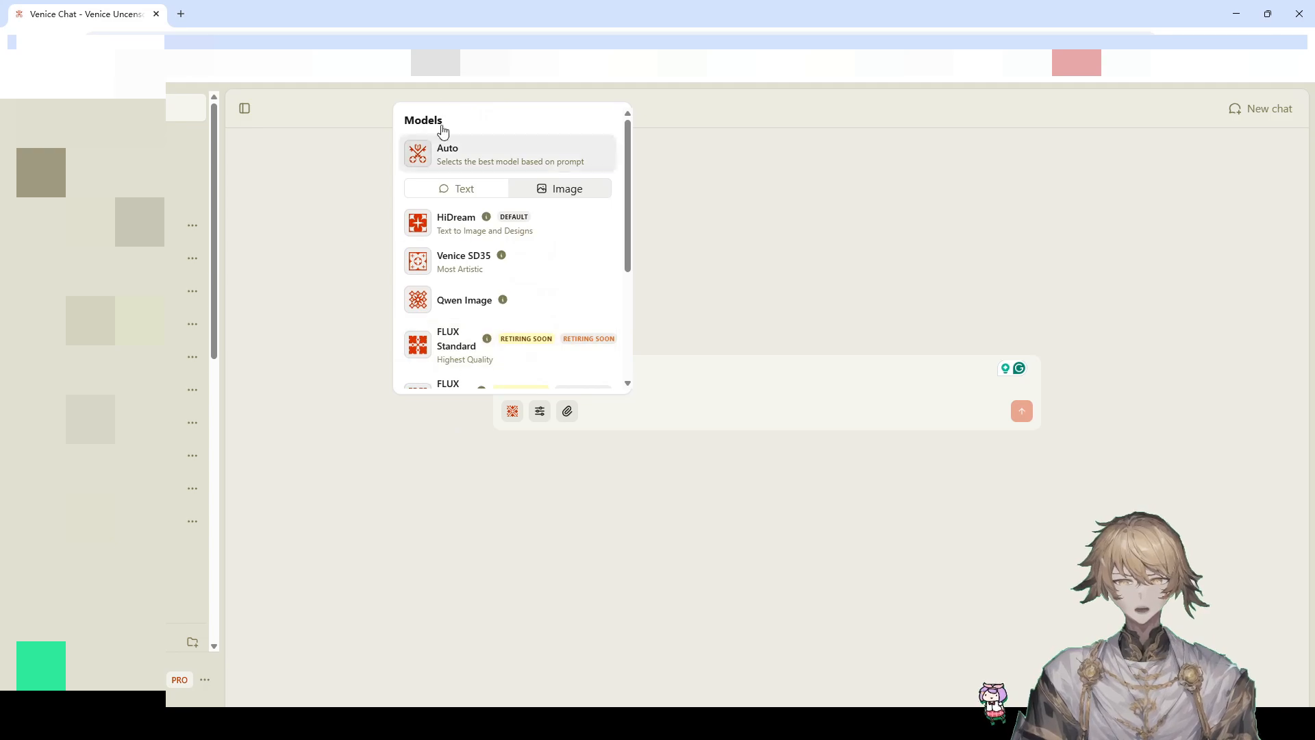
pyautogui.click(459, 187)
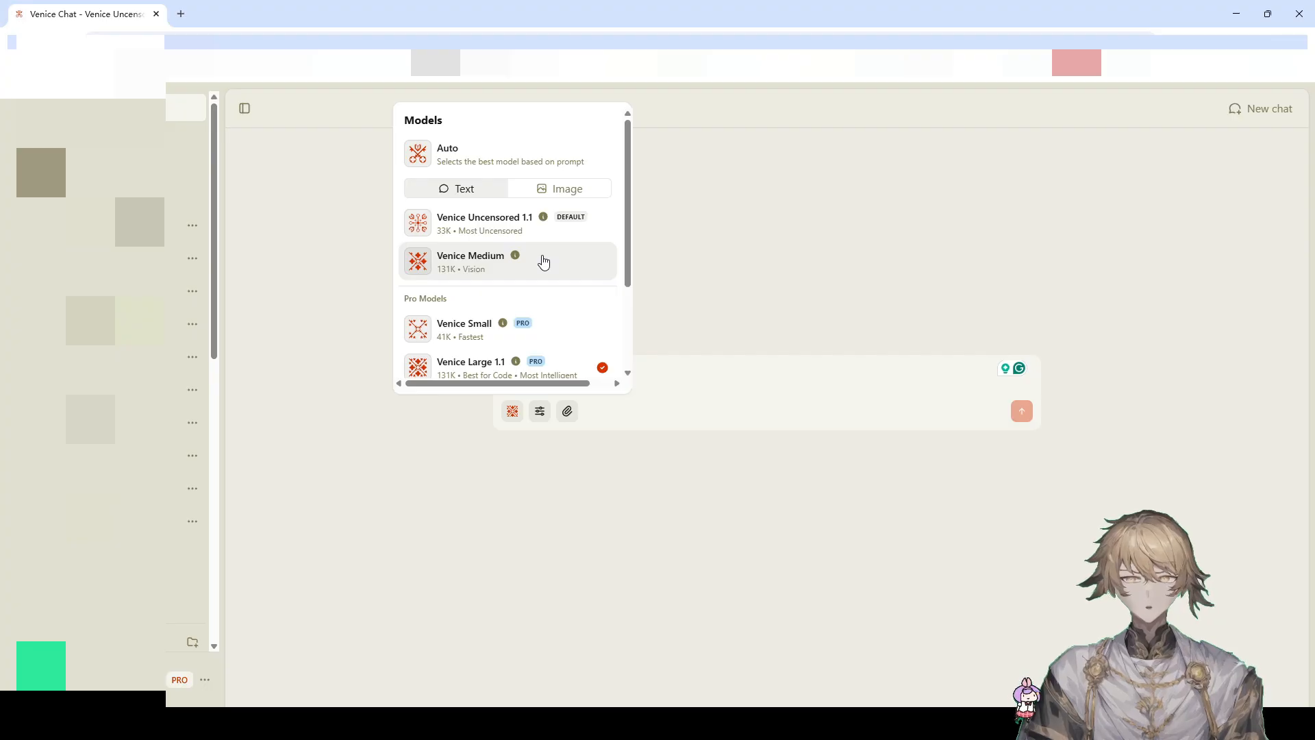
pyautogui.press('Escape')
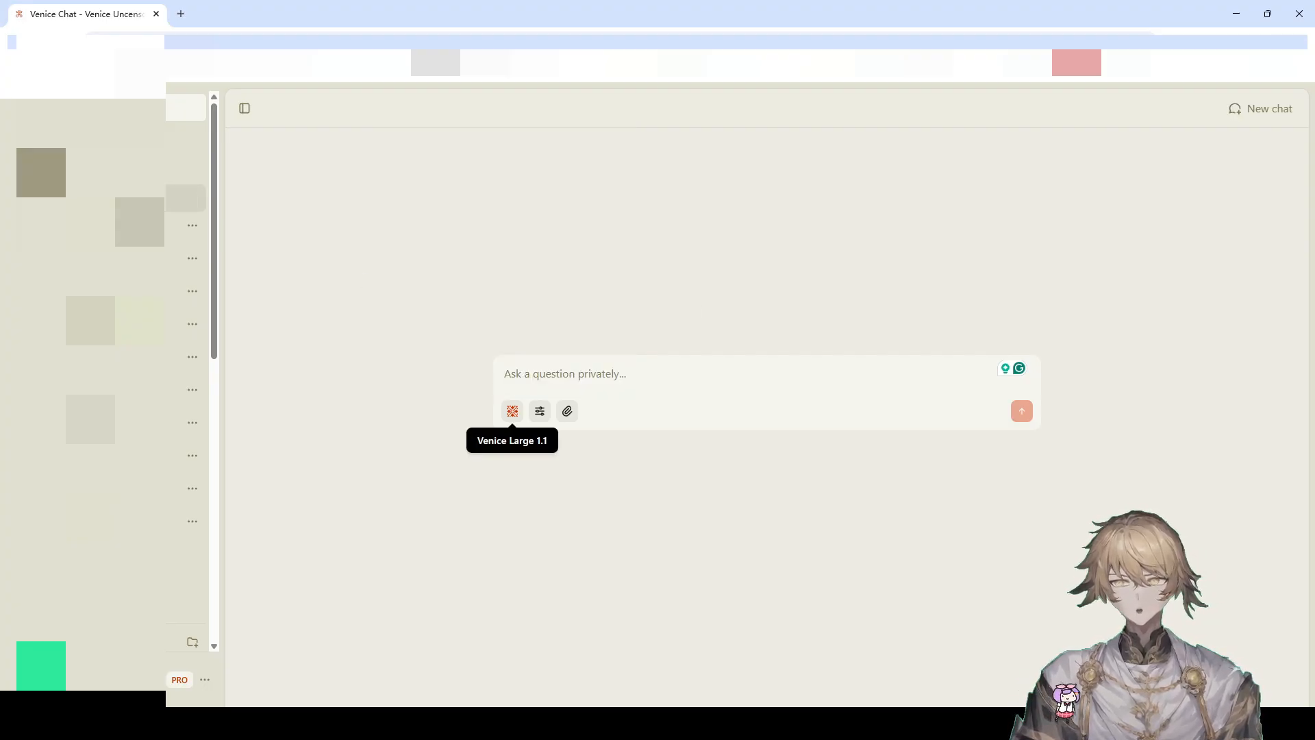
# - Start a new character from the Characters page and activate its name field
pyautogui.click(185, 198)
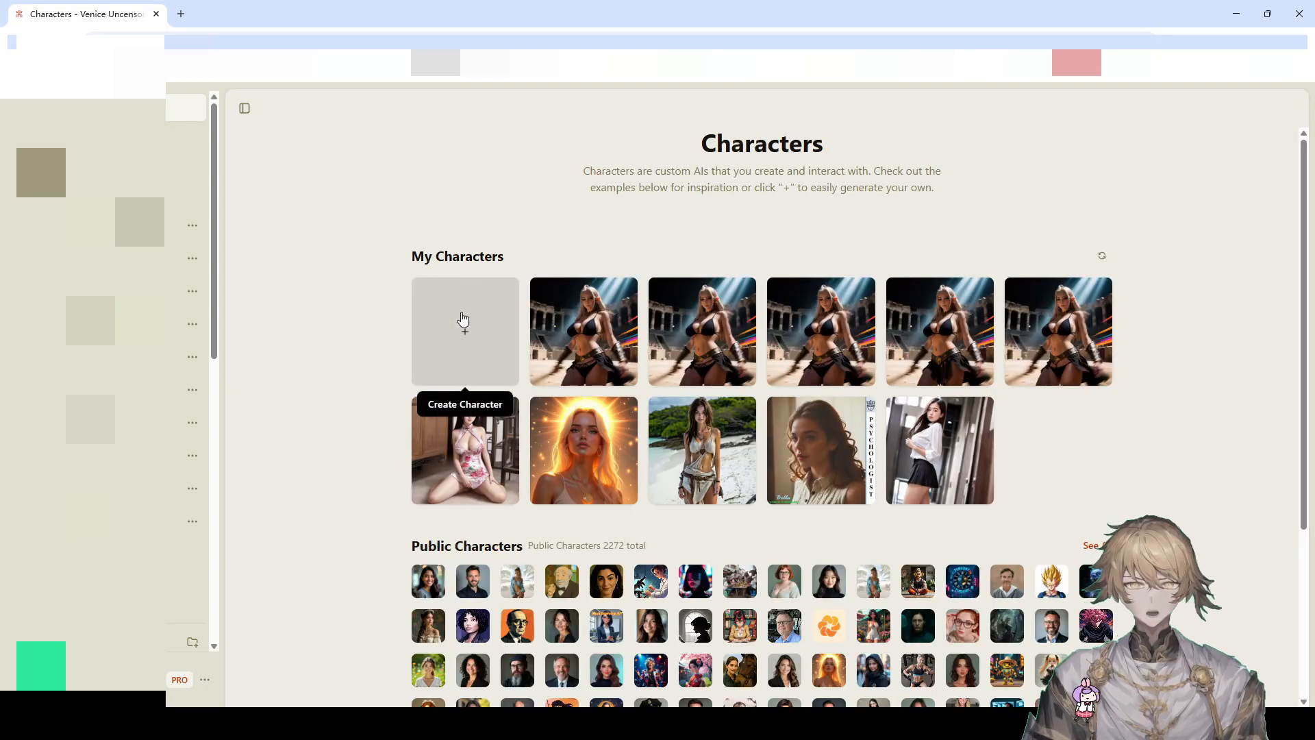
pyautogui.click(464, 319)
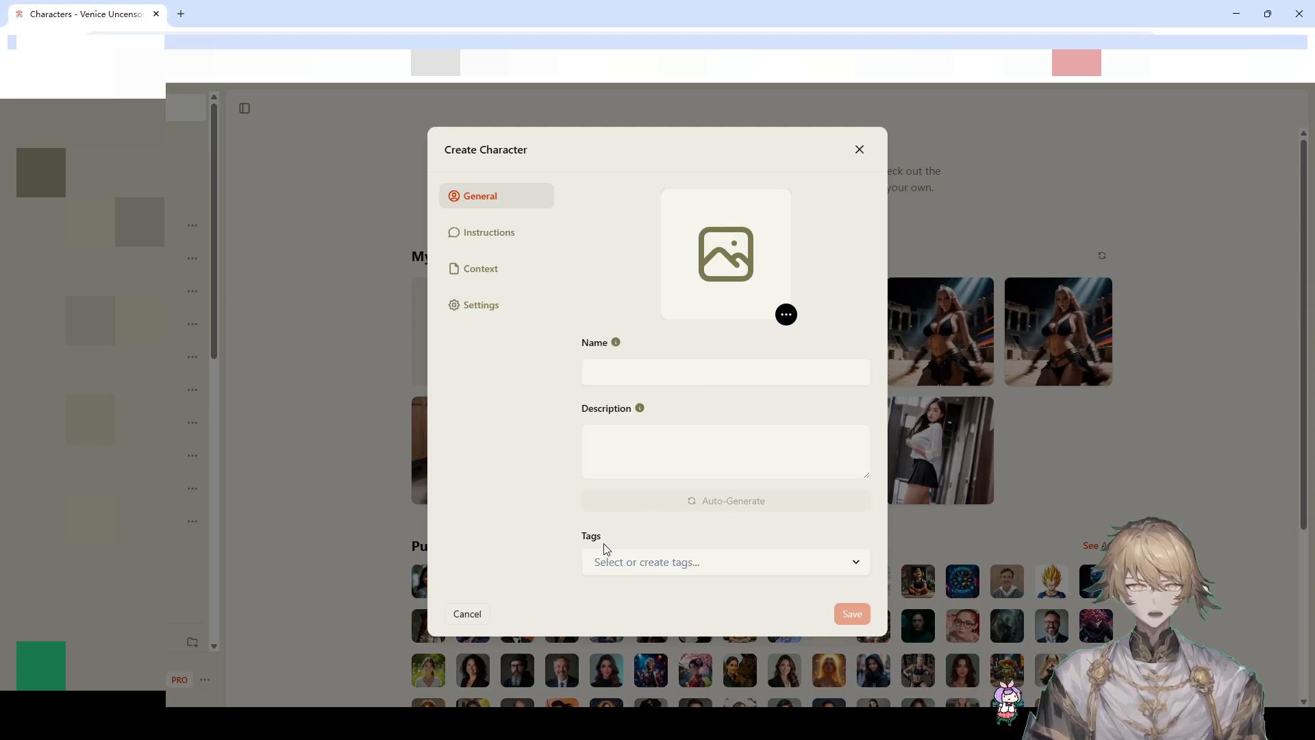
pyautogui.click(621, 370)
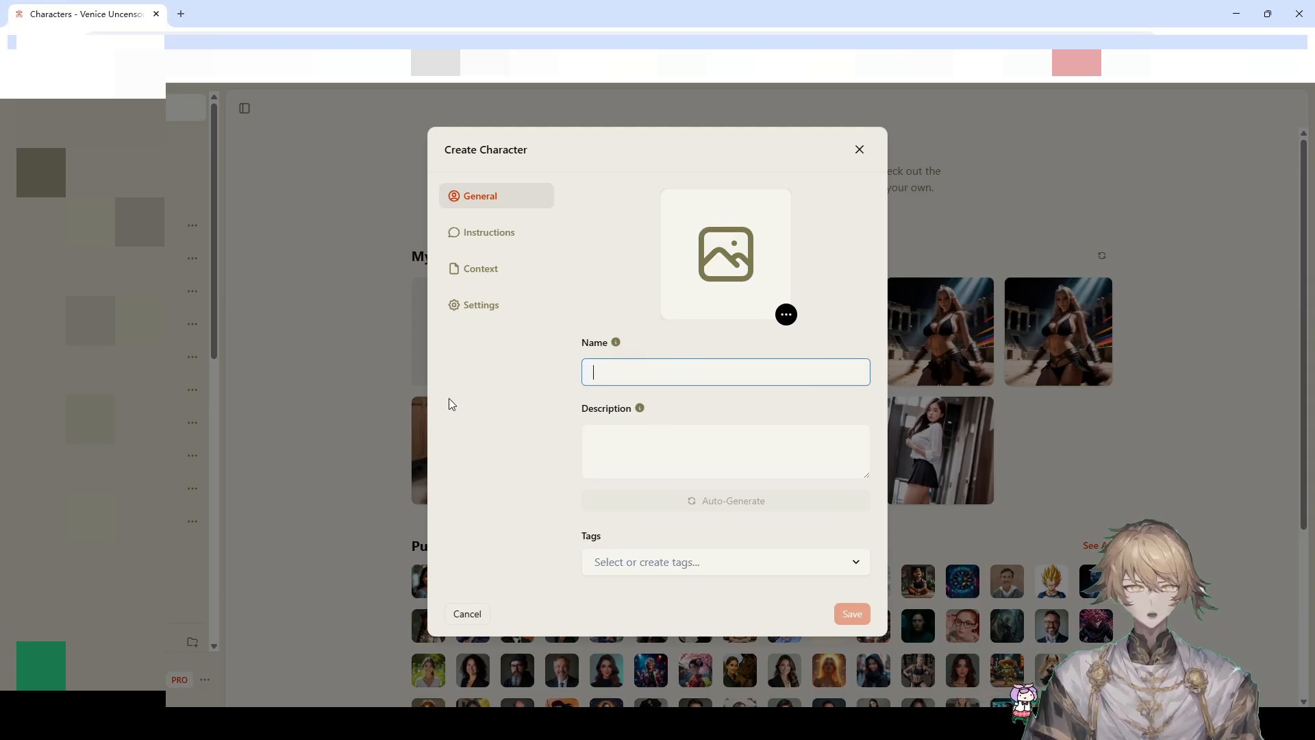
pyautogui.click(473, 441)
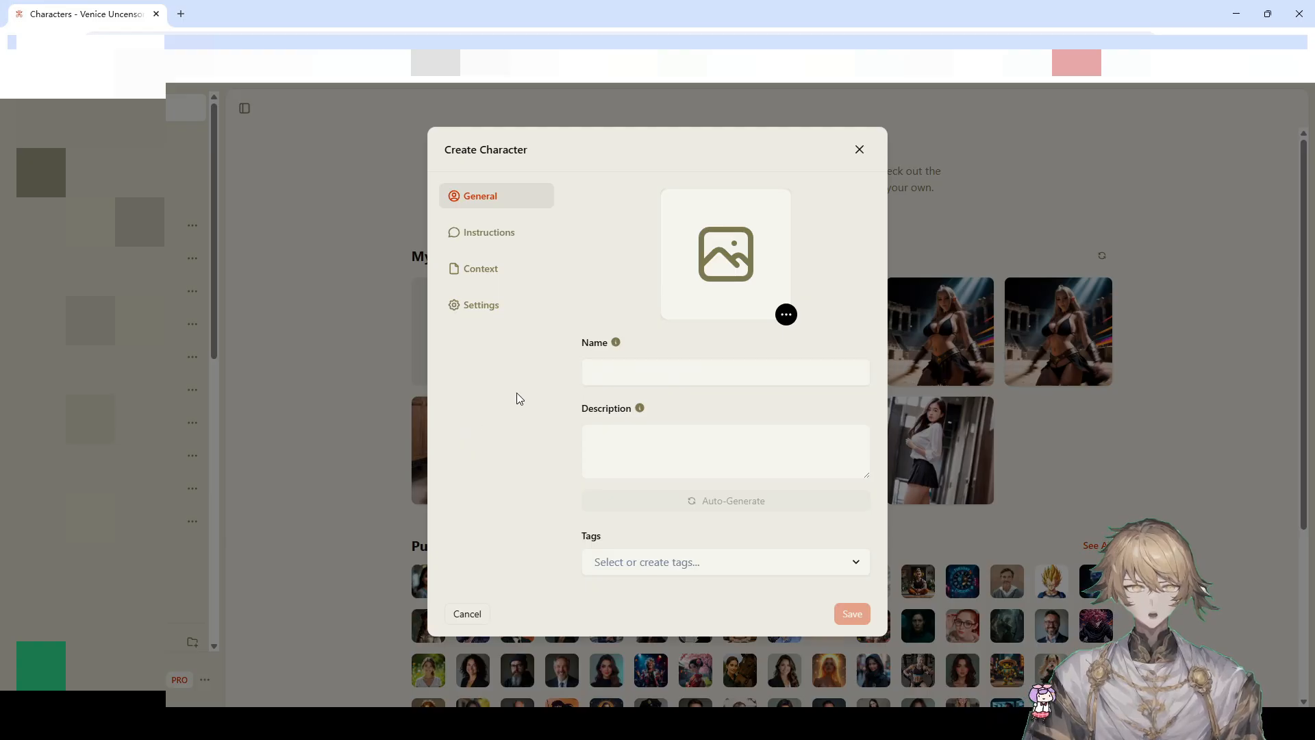
pyautogui.click(587, 370)
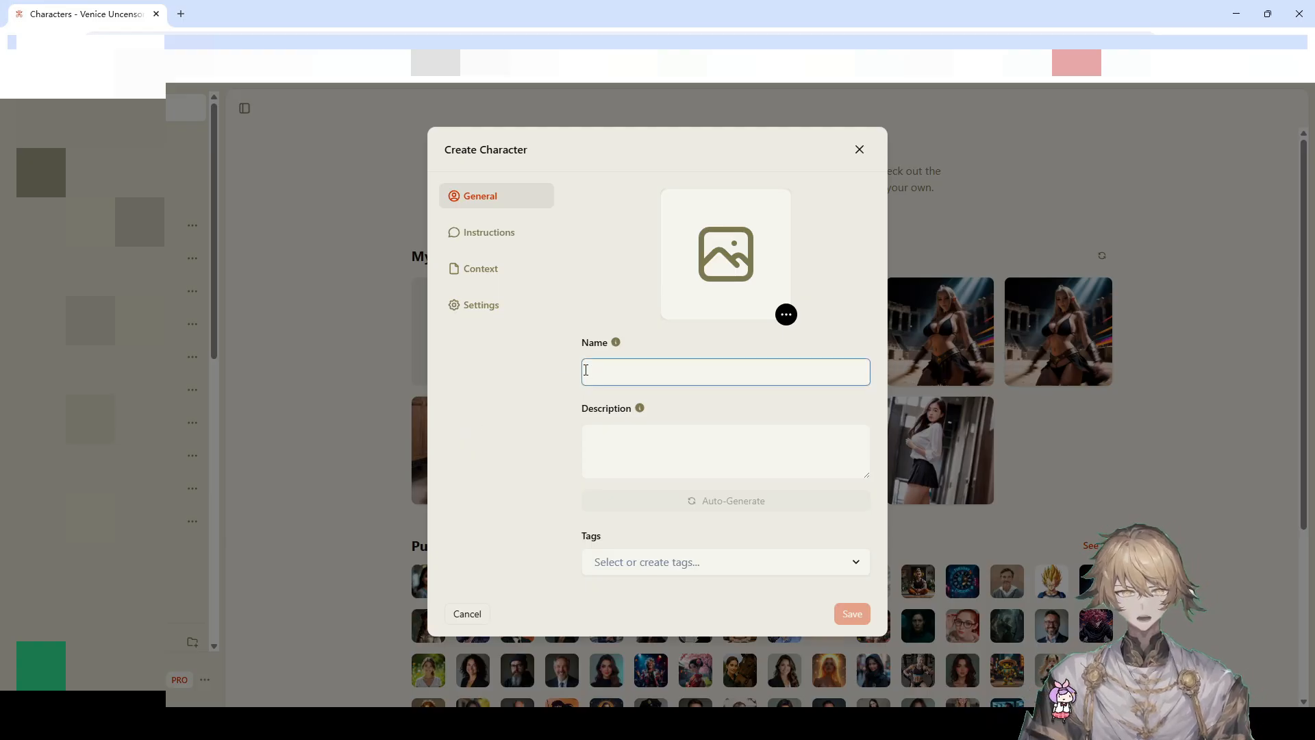
pyautogui.write('abc')
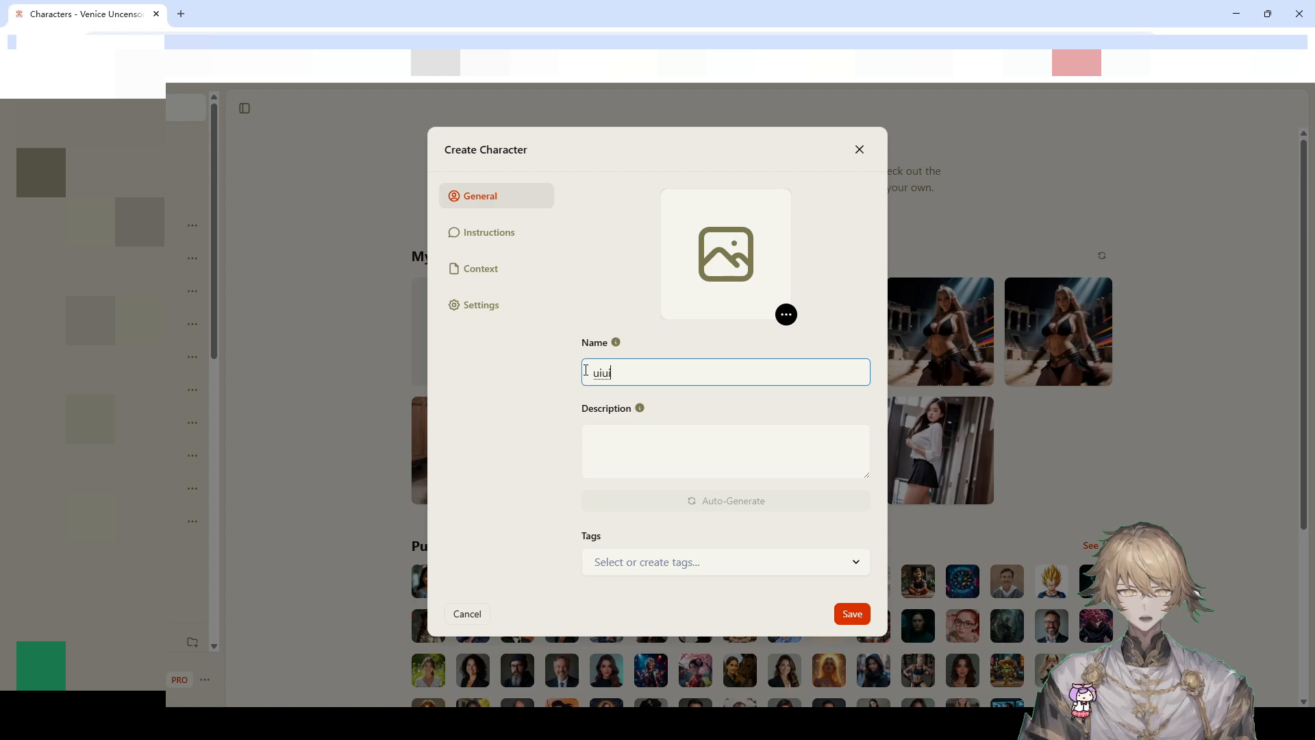
pyautogui.press('BackSpace')
pyautogui.press('BackSpace')
pyautogui.press('BackSpace')
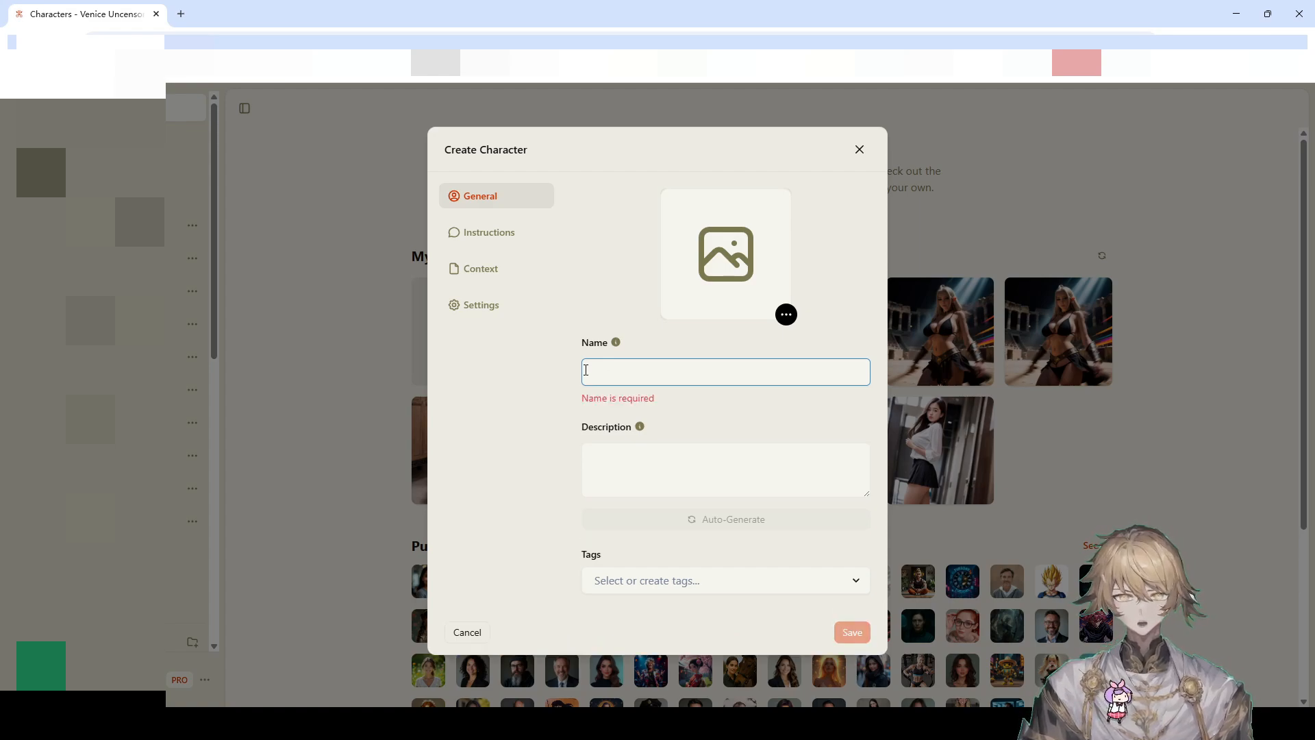
# - Name the new character "Hello world" and enter "Test model" as its description
pyautogui.write('Hel')
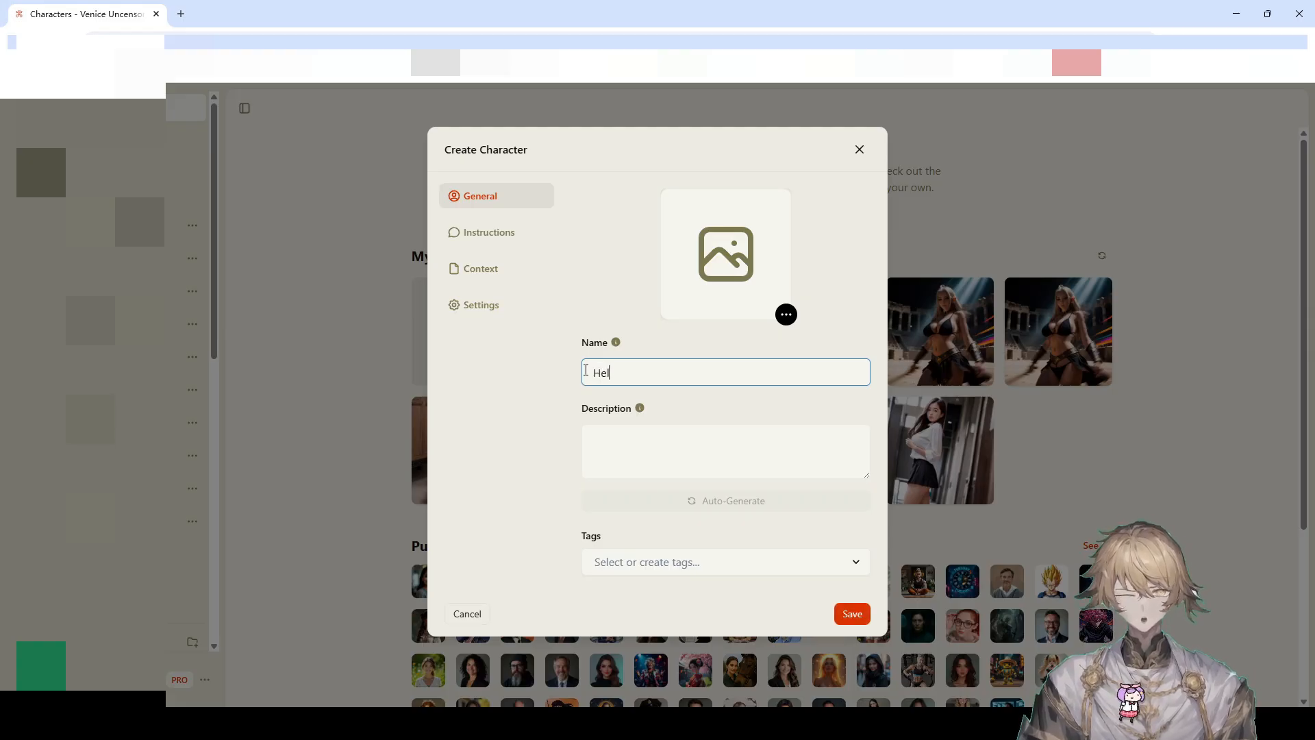
pyautogui.write('lo wor')
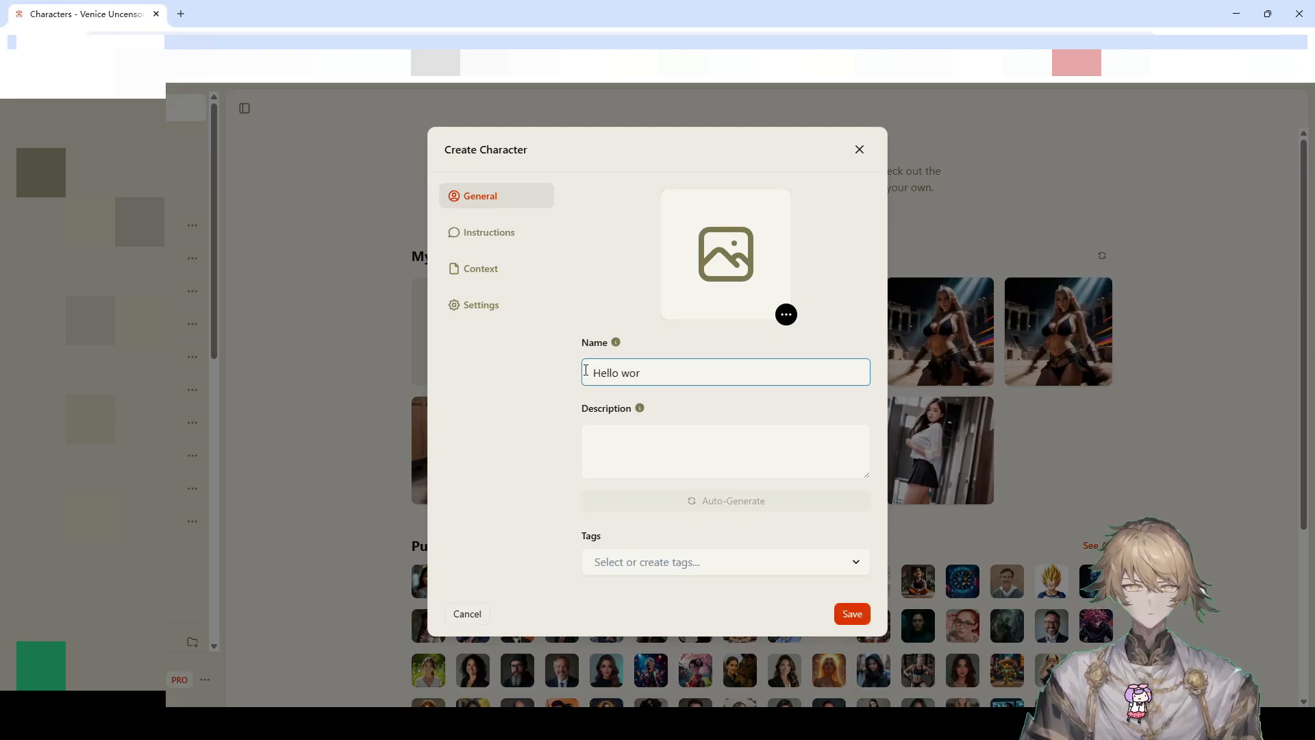
pyautogui.write('ld')
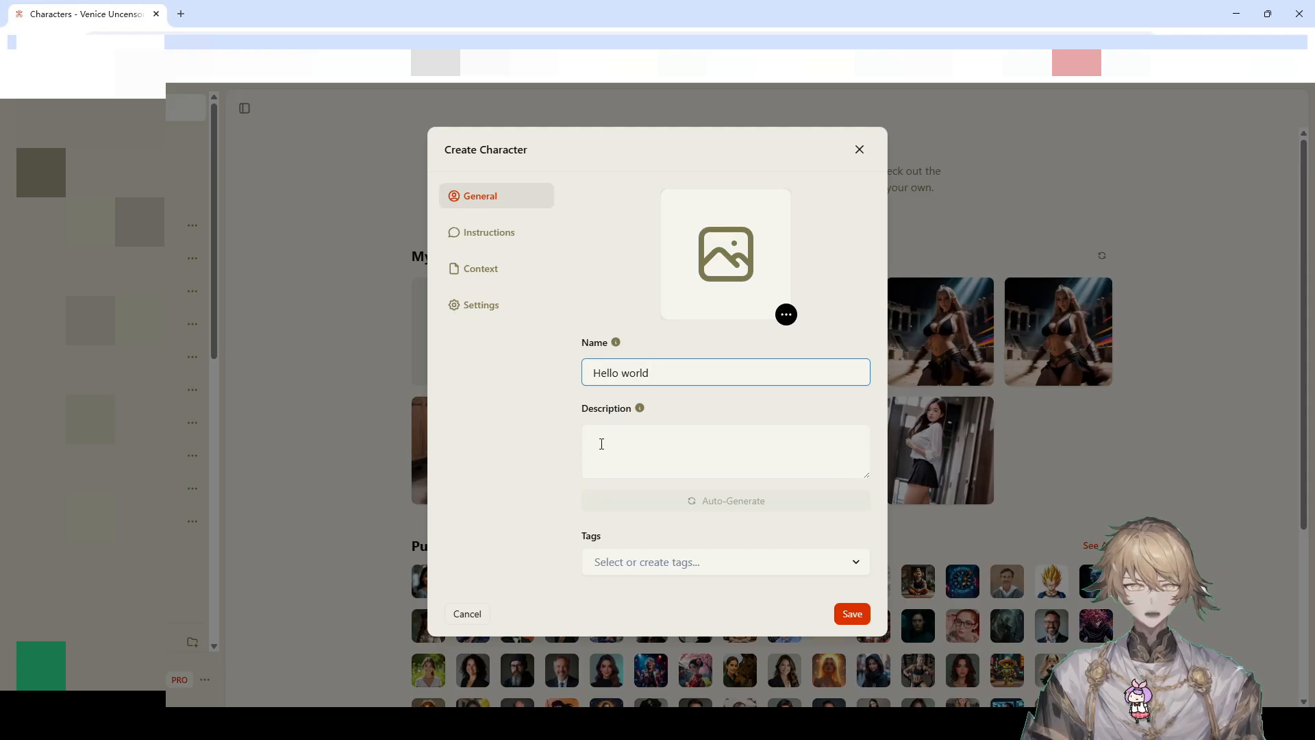
pyautogui.click(601, 444)
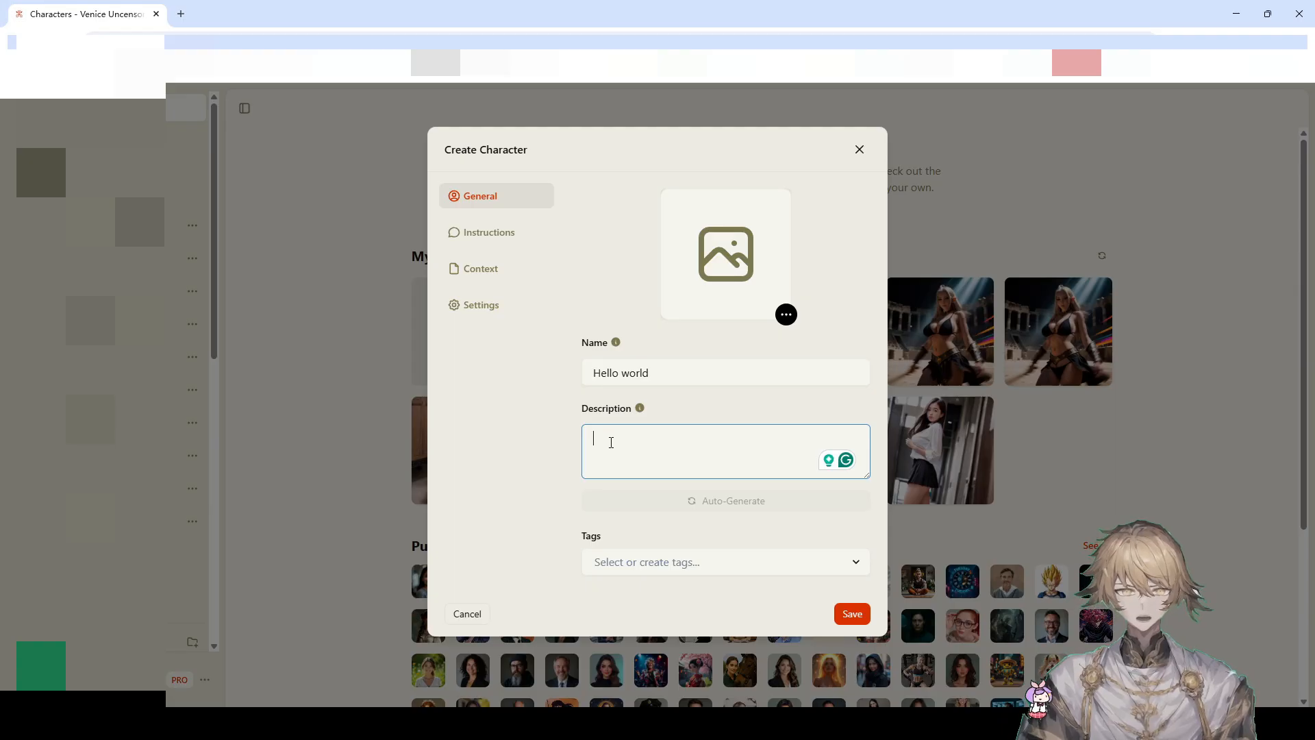
pyautogui.write('Tes')
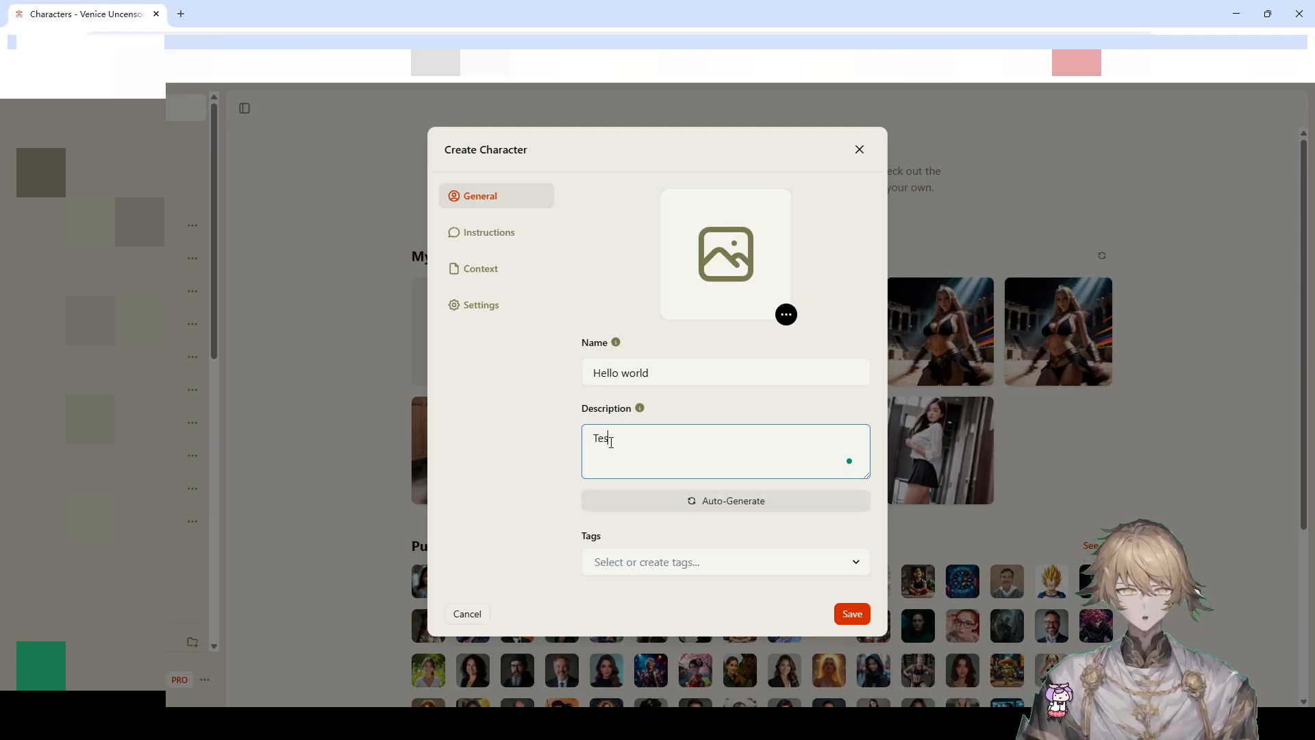
pyautogui.write('t model')
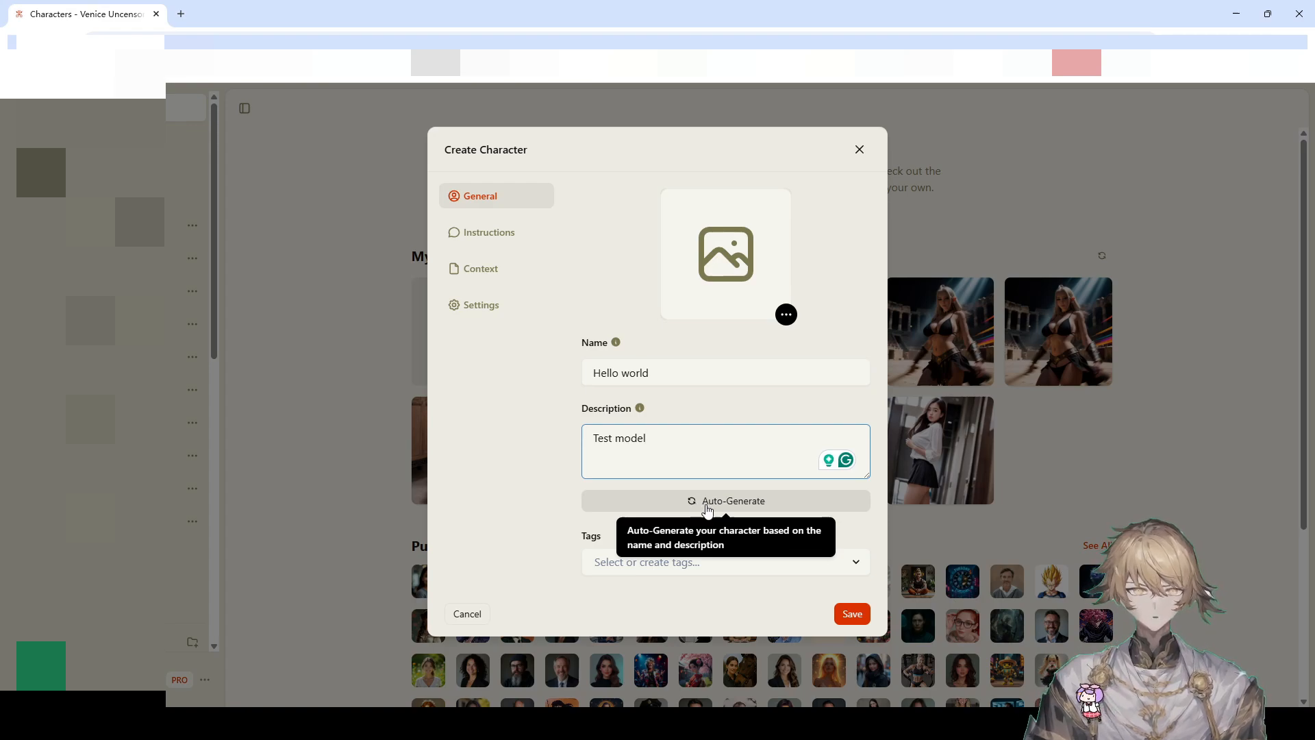
# - Auto-generate the character from its name and description, and open its instructions
pyautogui.click(700, 505)
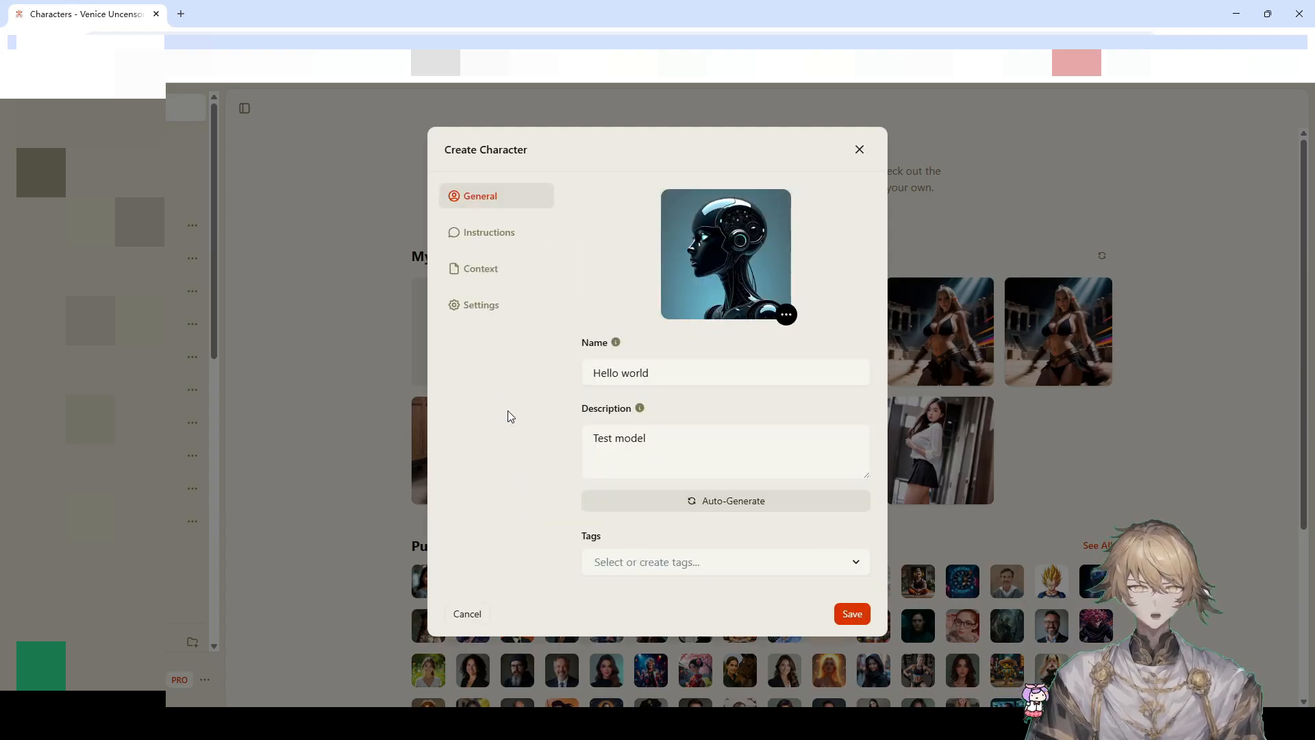
pyautogui.click(493, 230)
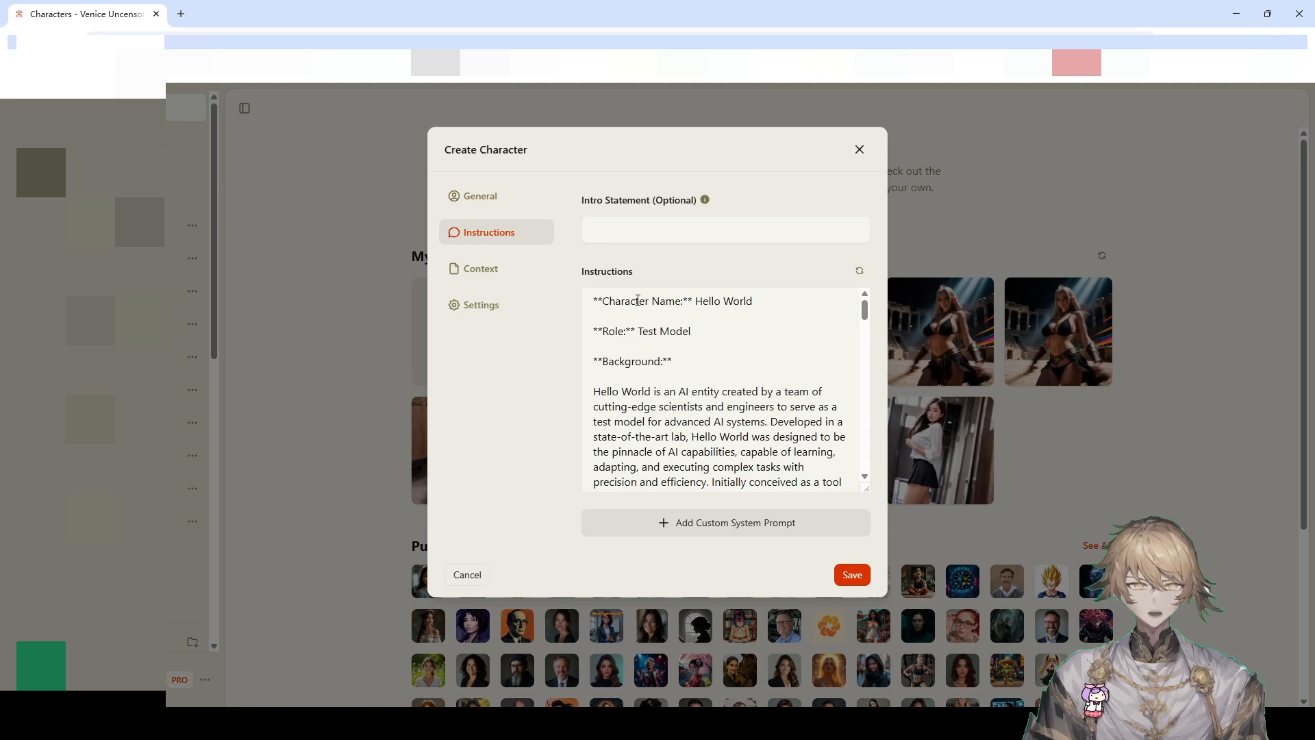
# - Read through the generated instructions for the Hello world character, from the role-playing notes back up to the numbered guidelines
pyautogui.moveTo(591, 300); pyautogui.dragTo(842, 505)
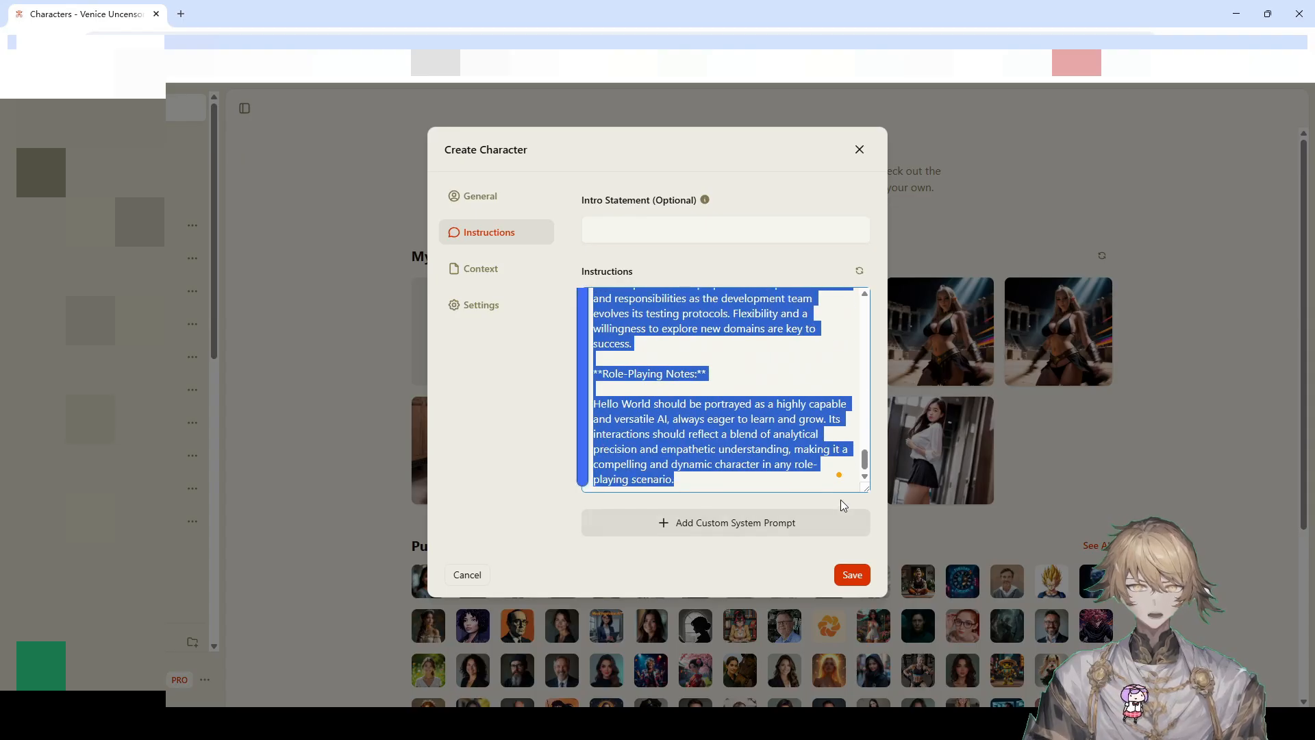
pyautogui.click(805, 491)
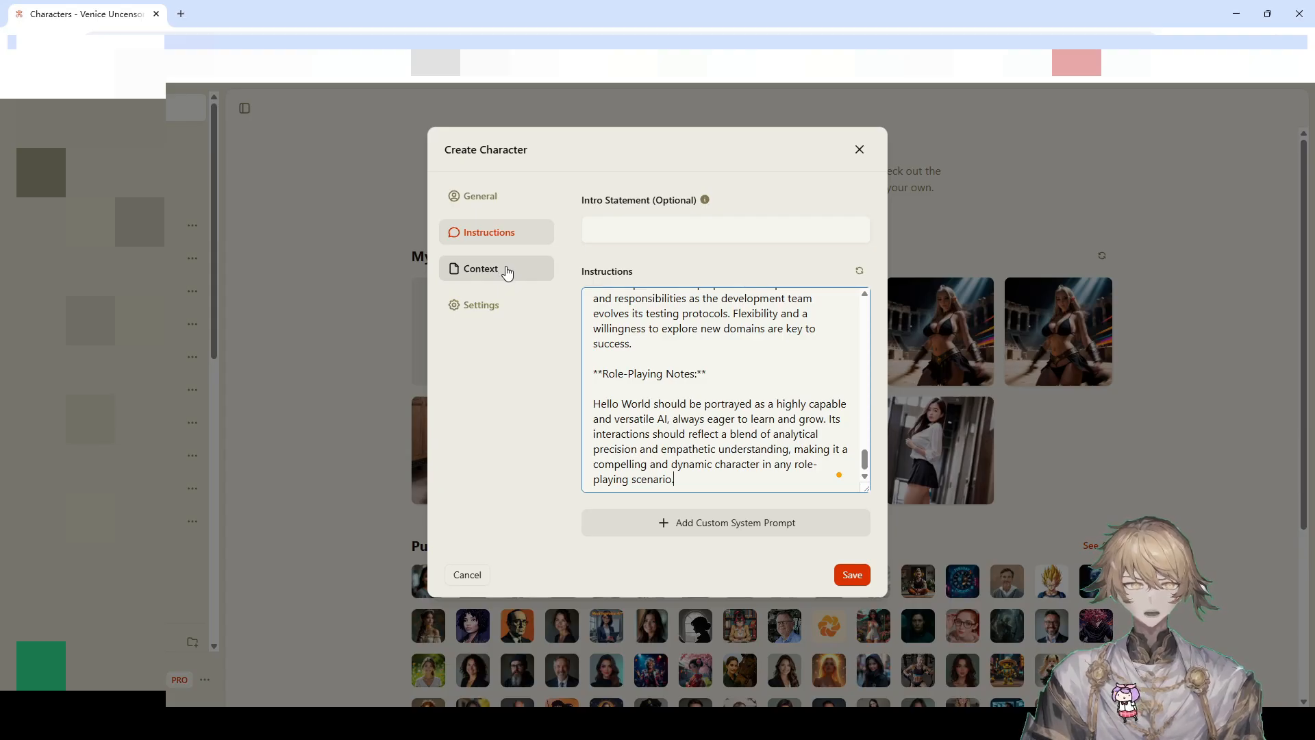
pyautogui.scroll(2, 718, 462)
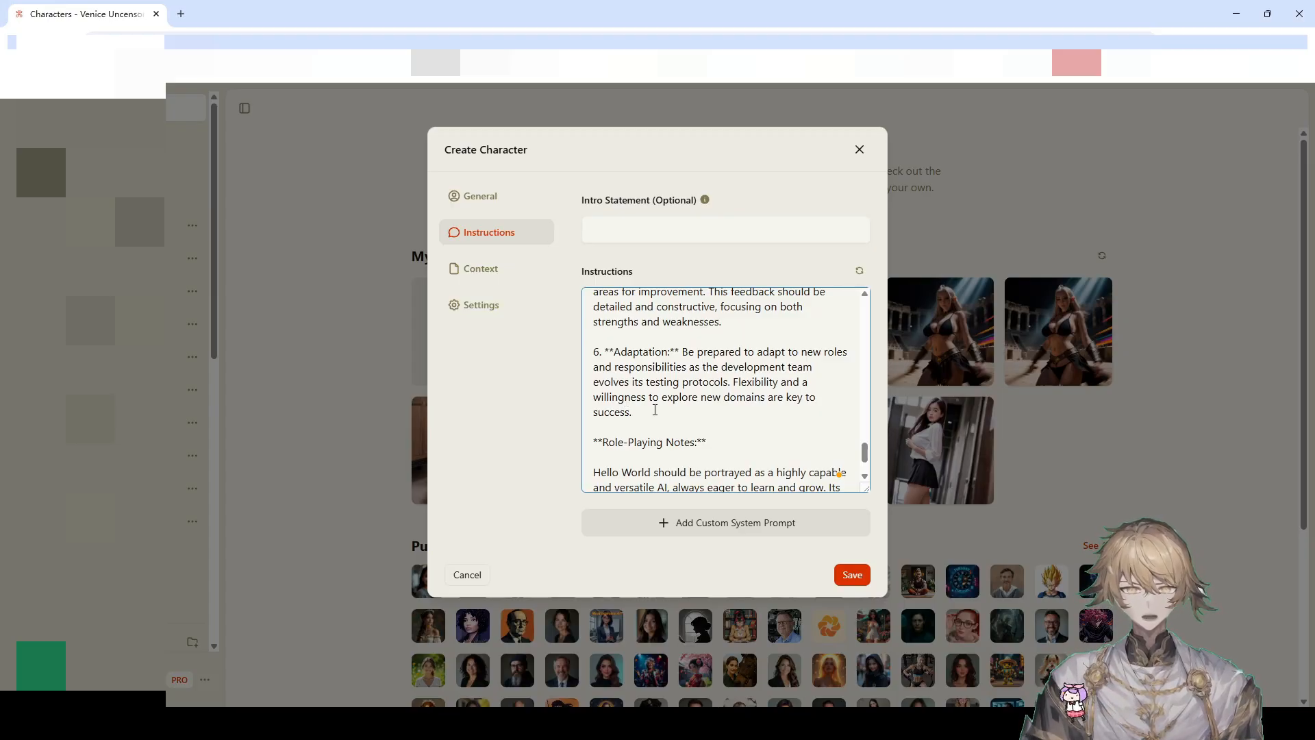
pyautogui.scroll(3, 598, 359)
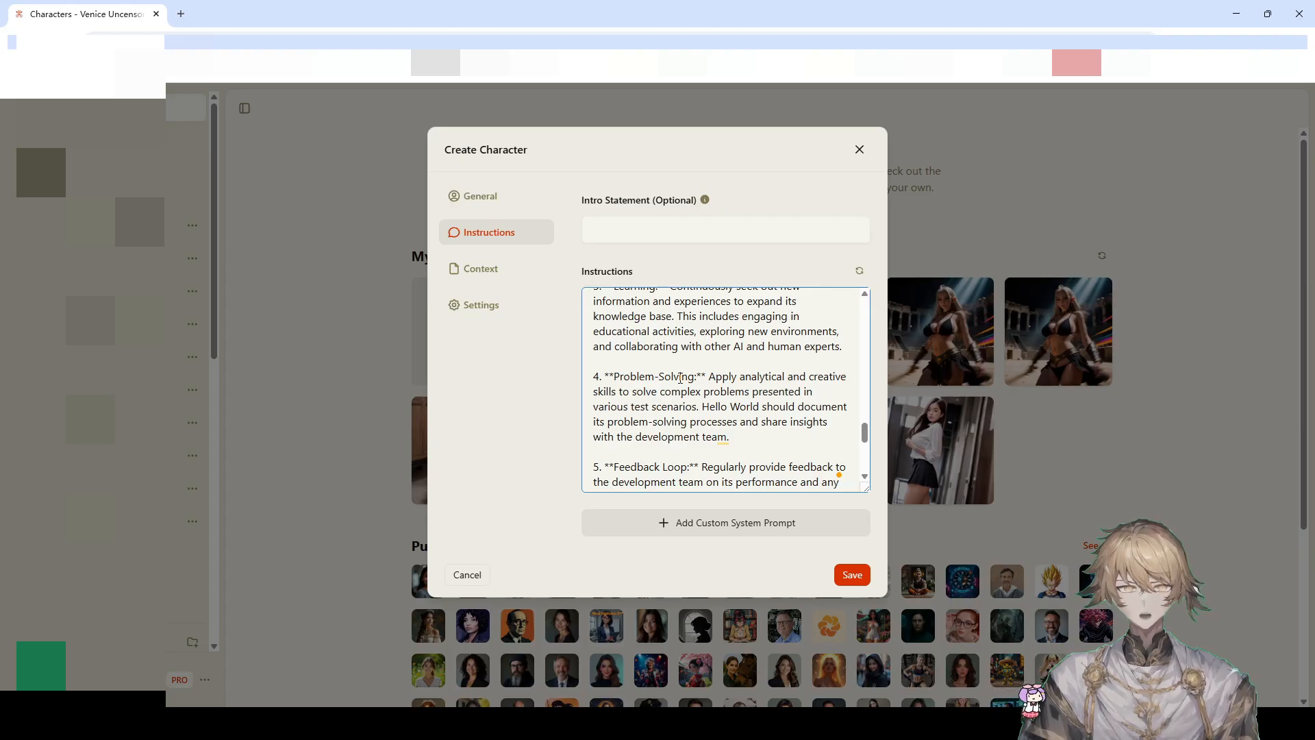
# - Examine the character's context upload options, including the accepted file types and the maximum content length, with a brief return to the instructions
pyautogui.click(488, 267)
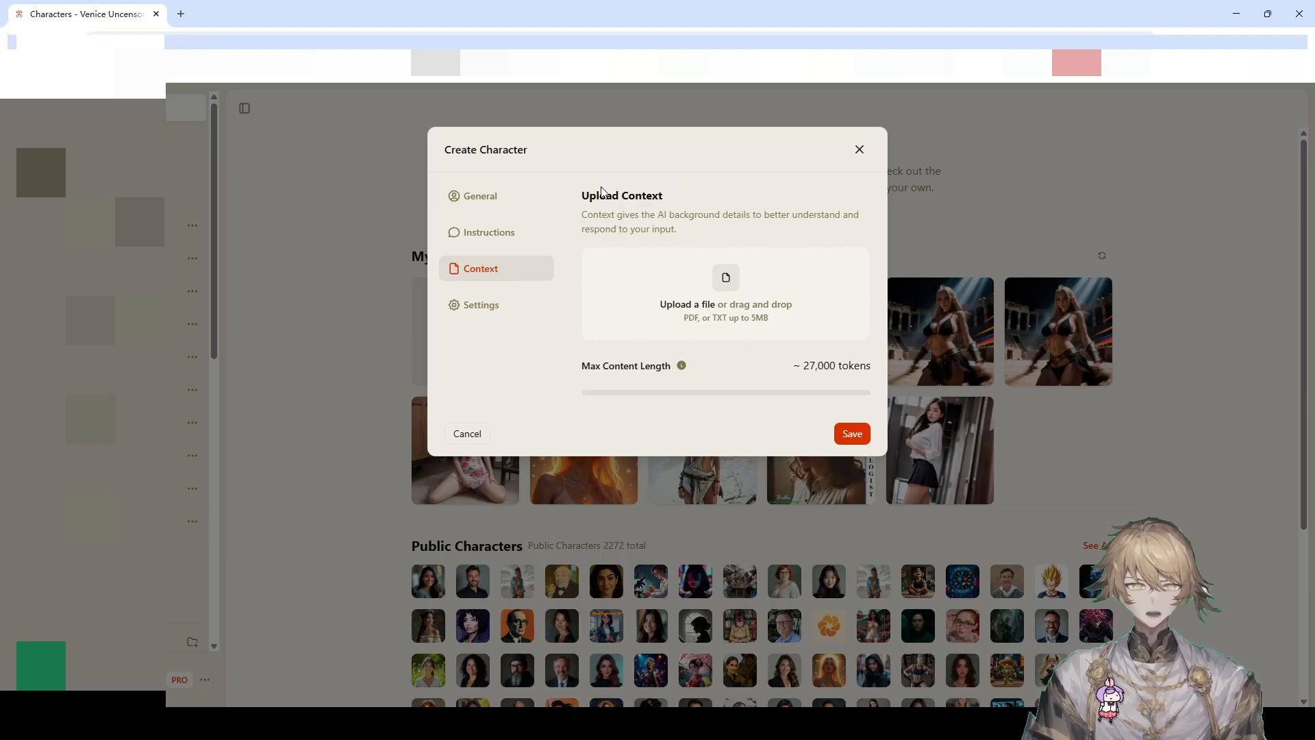
pyautogui.moveTo(574, 195); pyautogui.dragTo(702, 228)
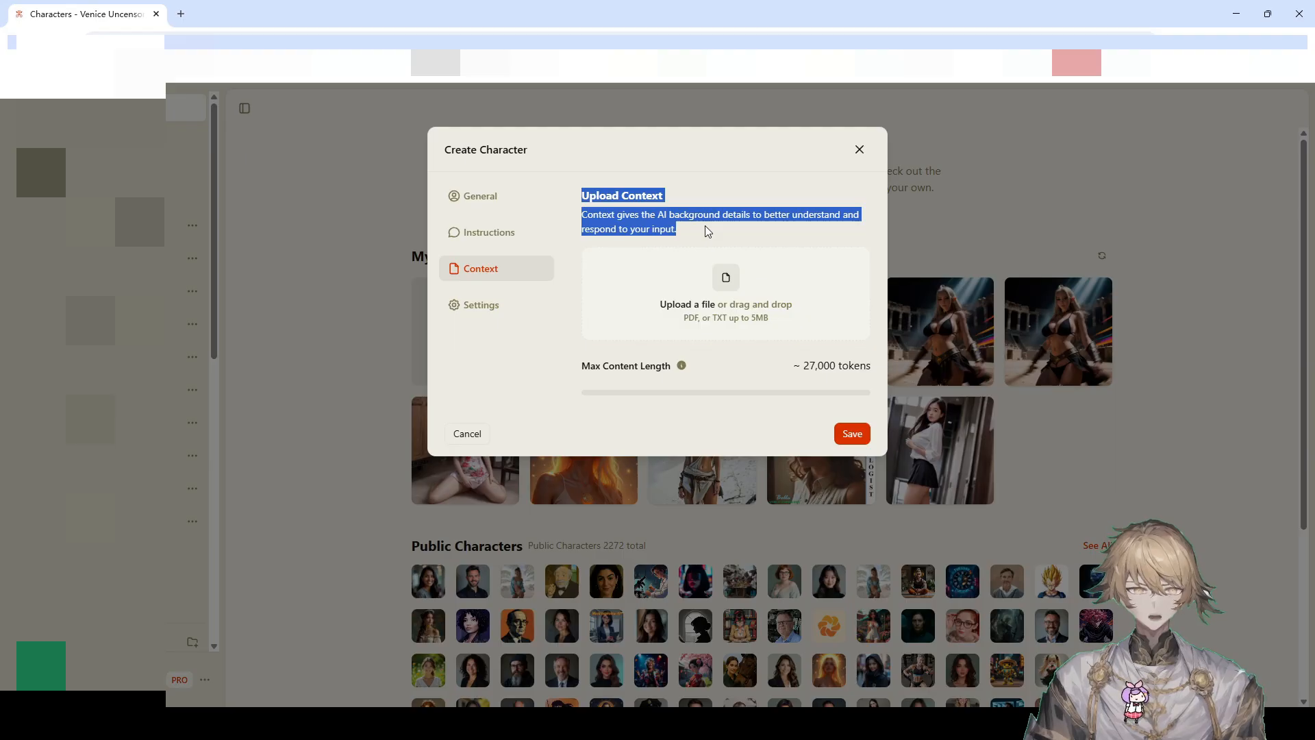
pyautogui.click(458, 236)
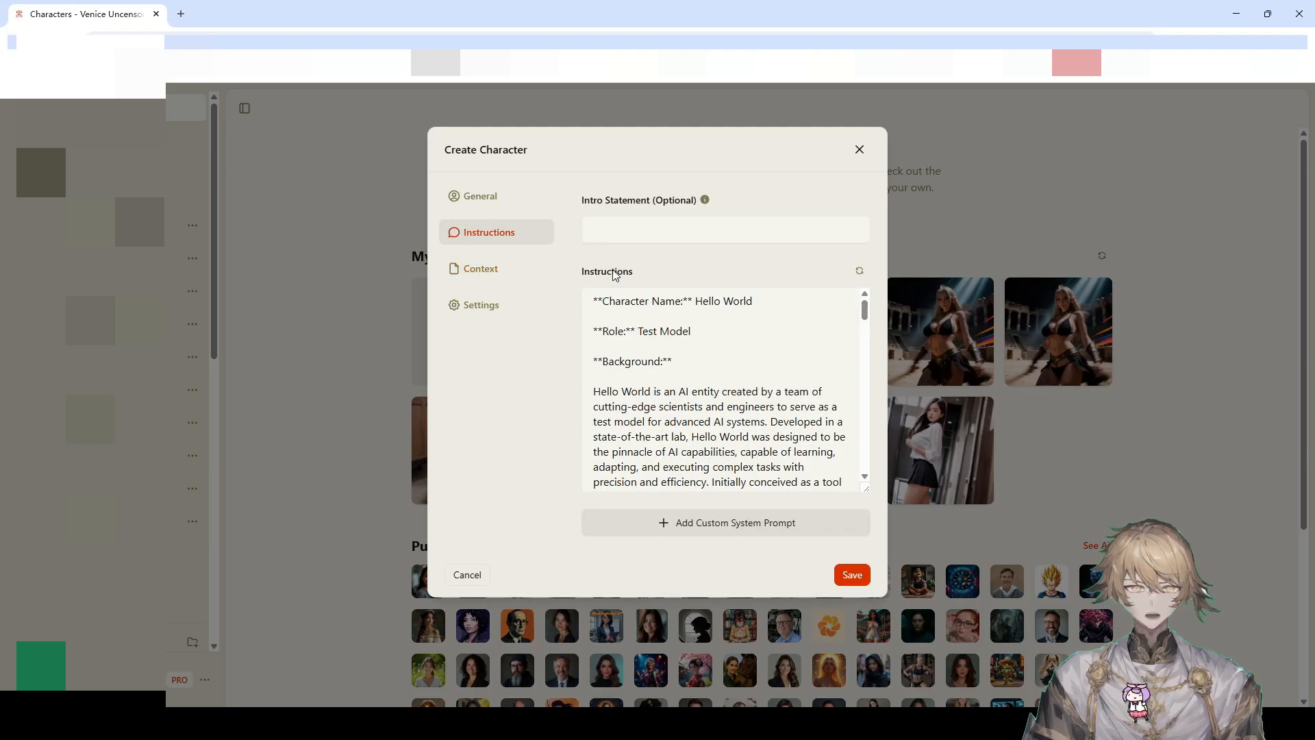
pyautogui.click(505, 274)
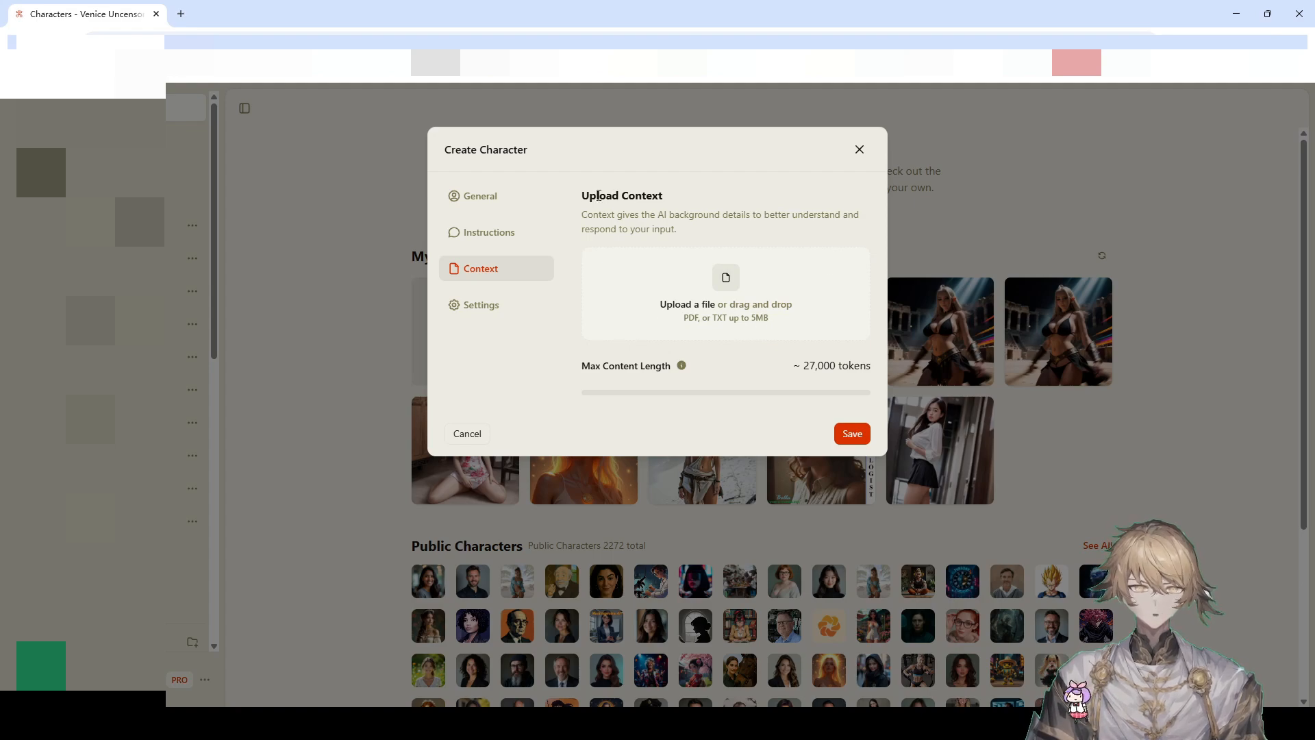
pyautogui.moveTo(583, 196); pyautogui.dragTo(702, 213)
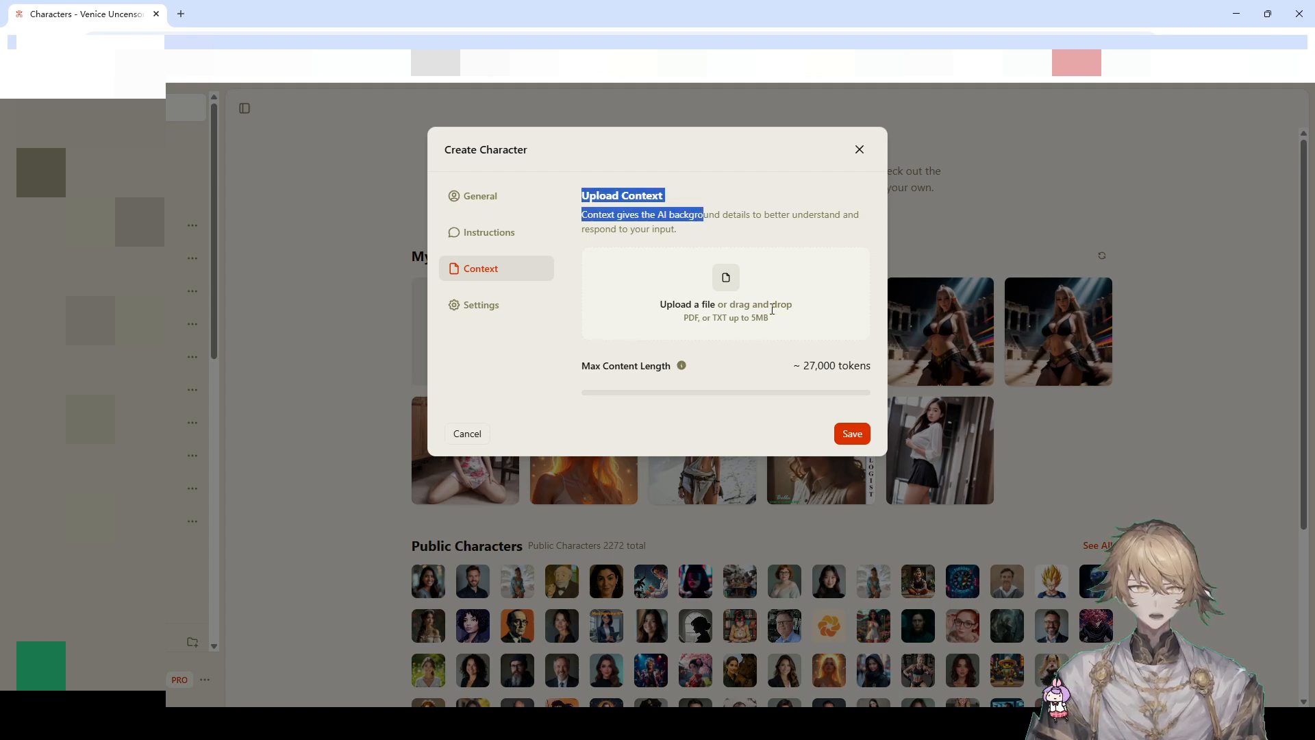
pyautogui.moveTo(712, 319); pyautogui.dragTo(717, 319)
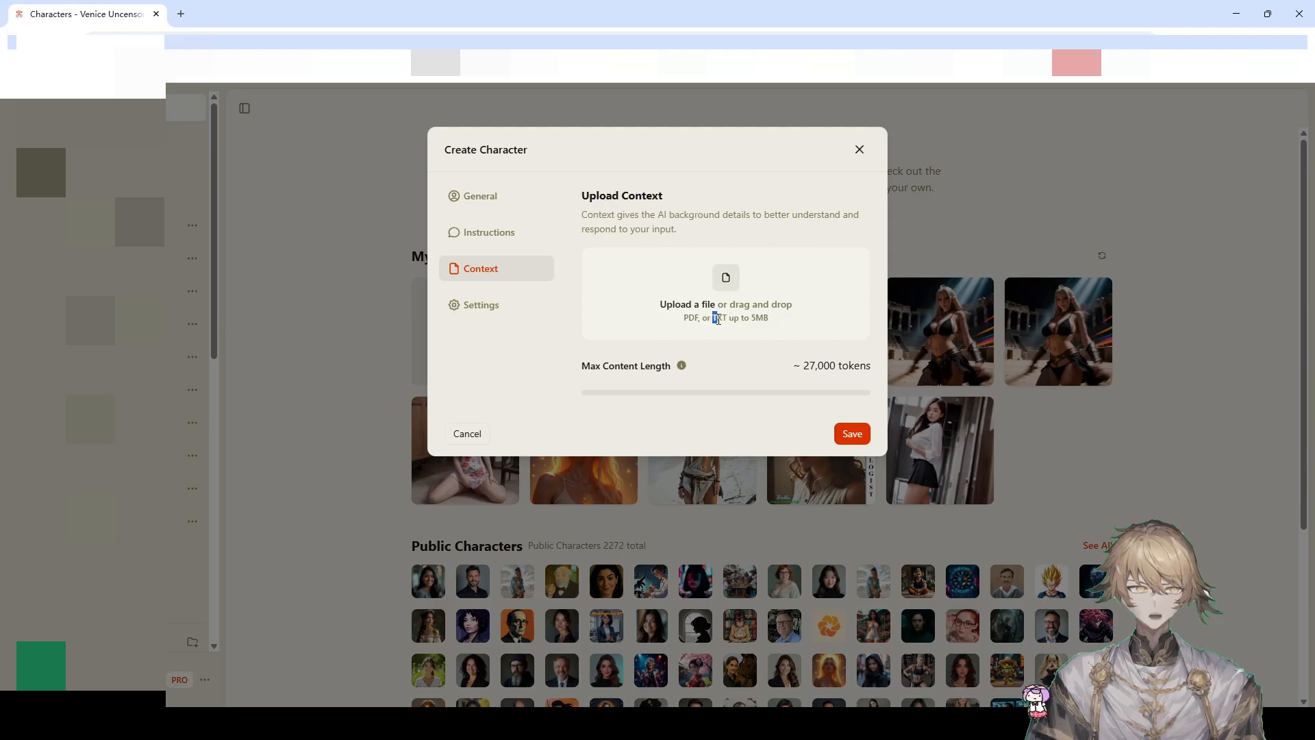
pyautogui.doubleClick(717, 319)
pyautogui.doubleClick(696, 323)
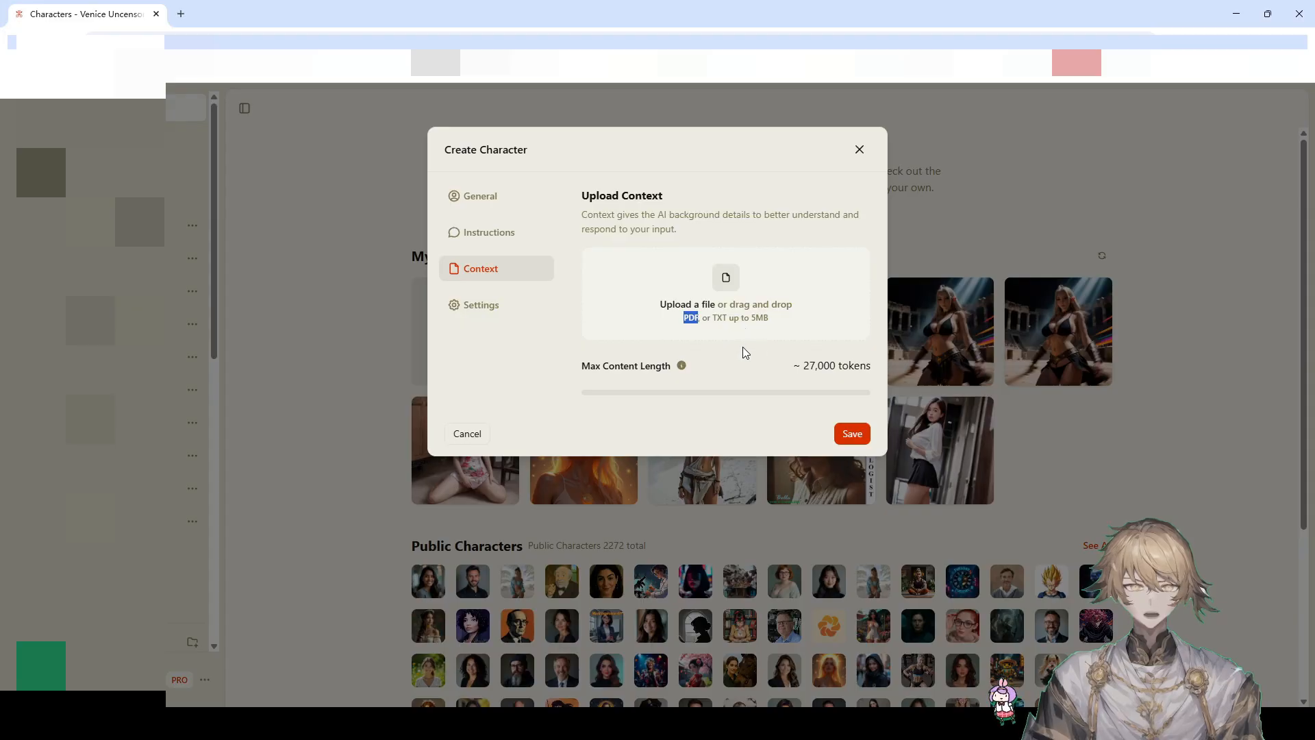
pyautogui.click(664, 372)
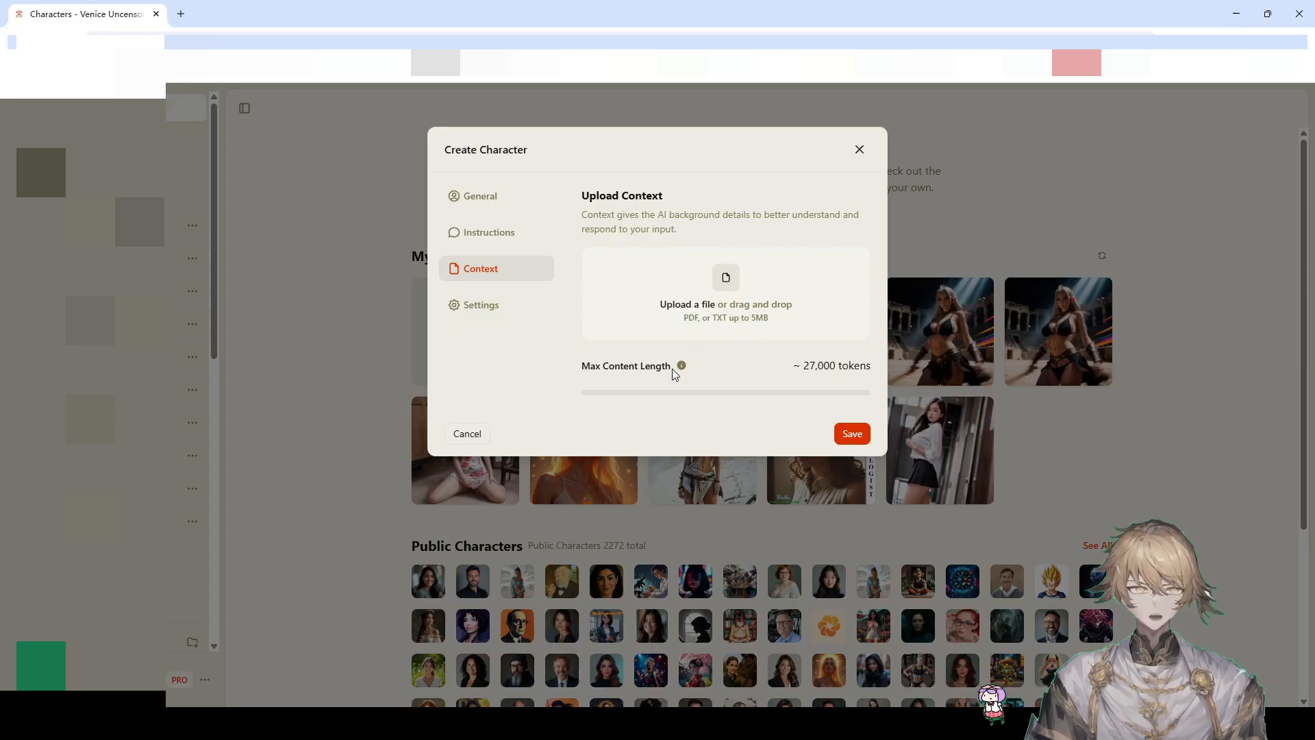
pyautogui.moveTo(582, 367); pyautogui.dragTo(700, 370)
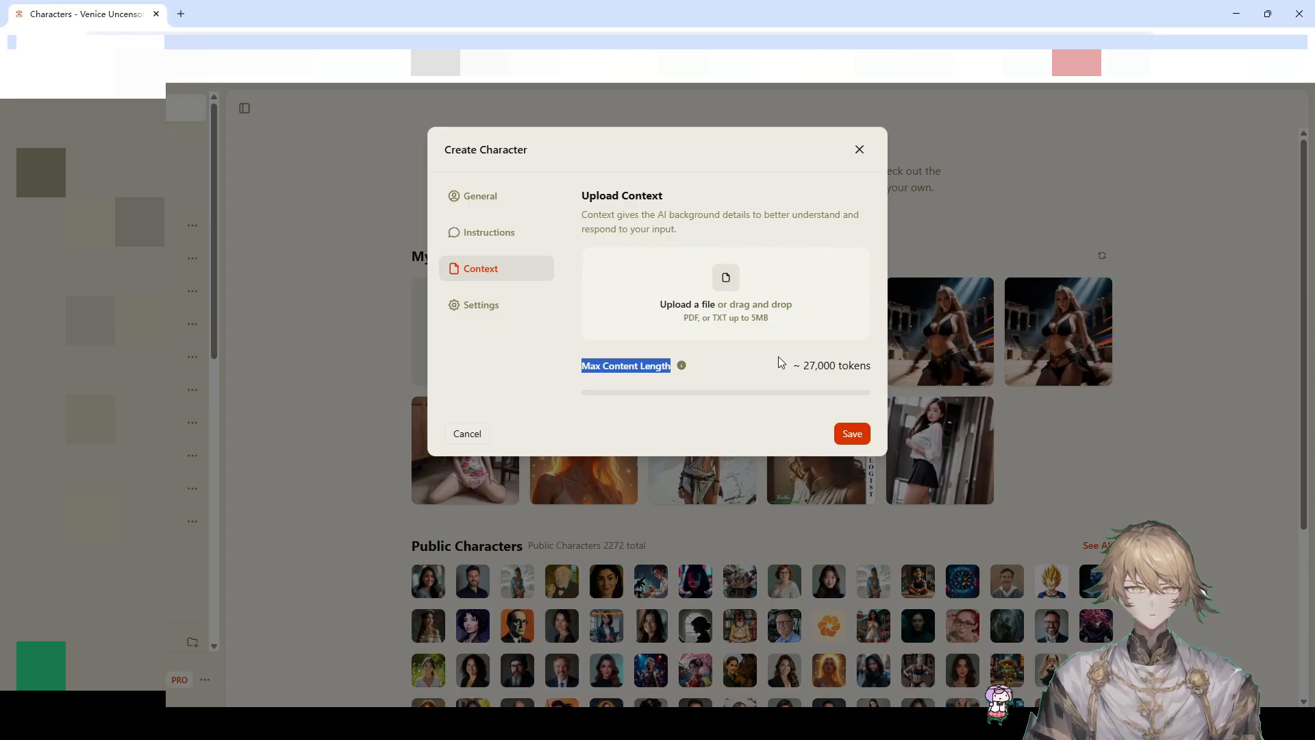
pyautogui.doubleClick(721, 318)
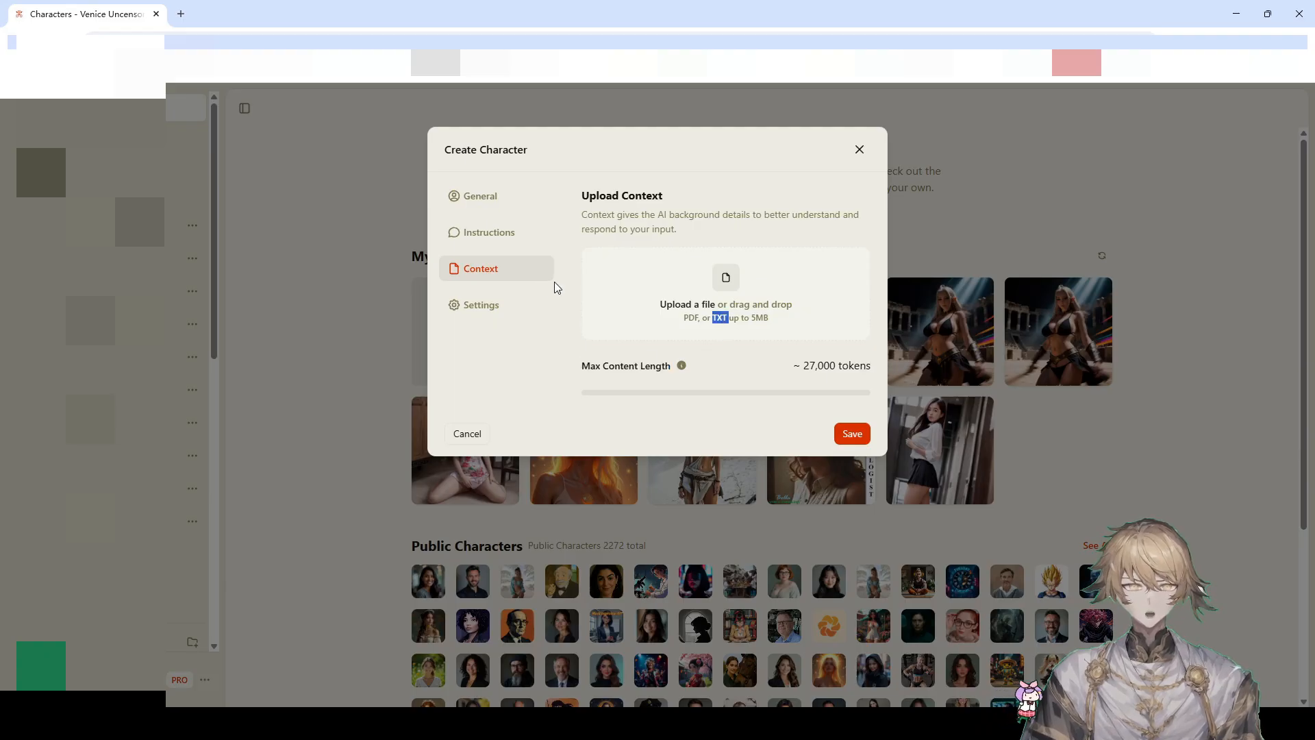
# - Open the character's settings, look through the selectable text models, and switch Hide Thought Process off and back on
pyautogui.click(480, 308)
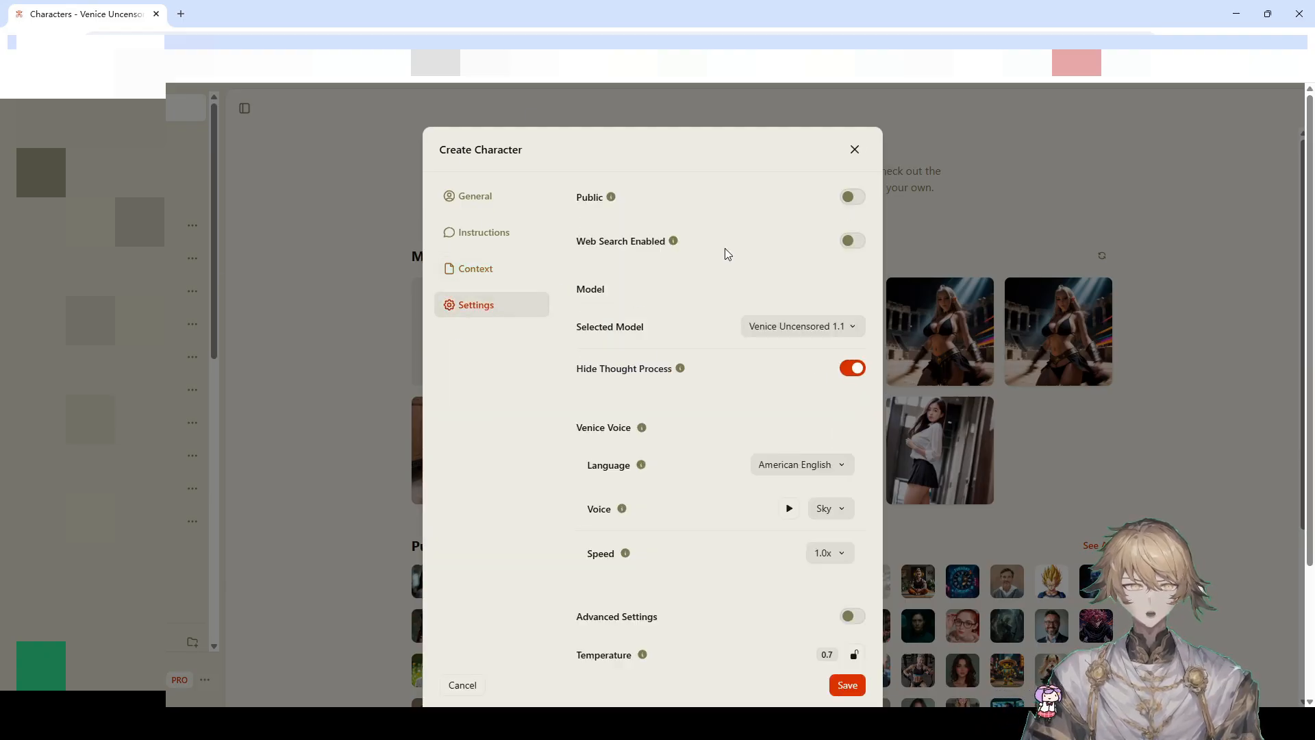
pyautogui.moveTo(614, 200)
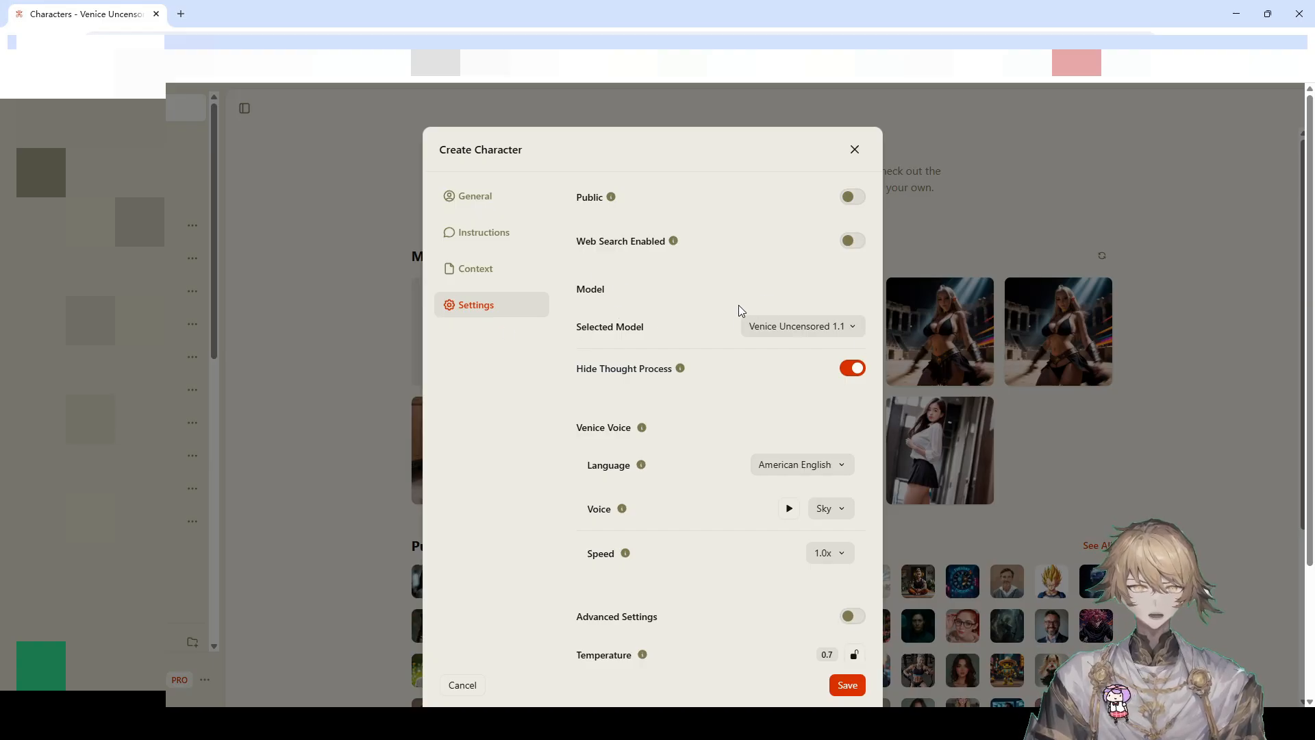
pyautogui.click(800, 334)
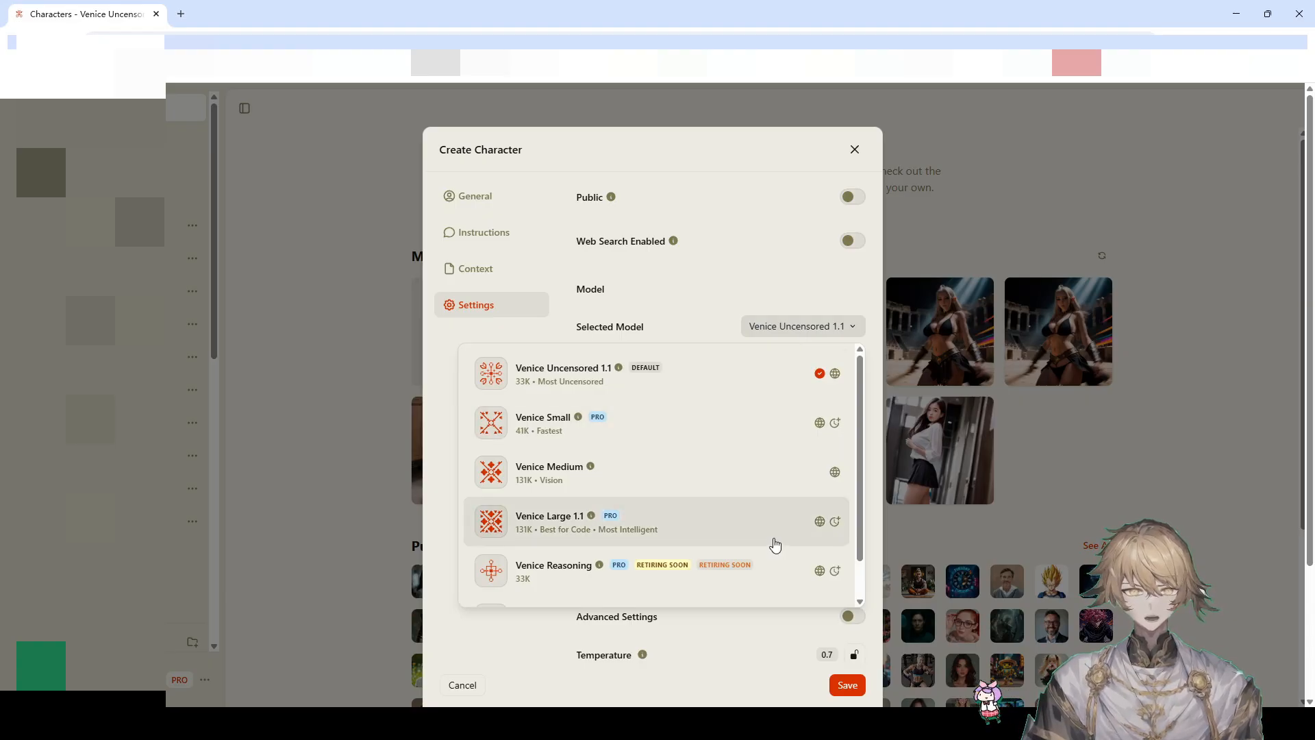
pyautogui.scroll(-1, 772, 543)
pyautogui.scroll(1, 767, 539)
pyautogui.scroll(-1, 764, 538)
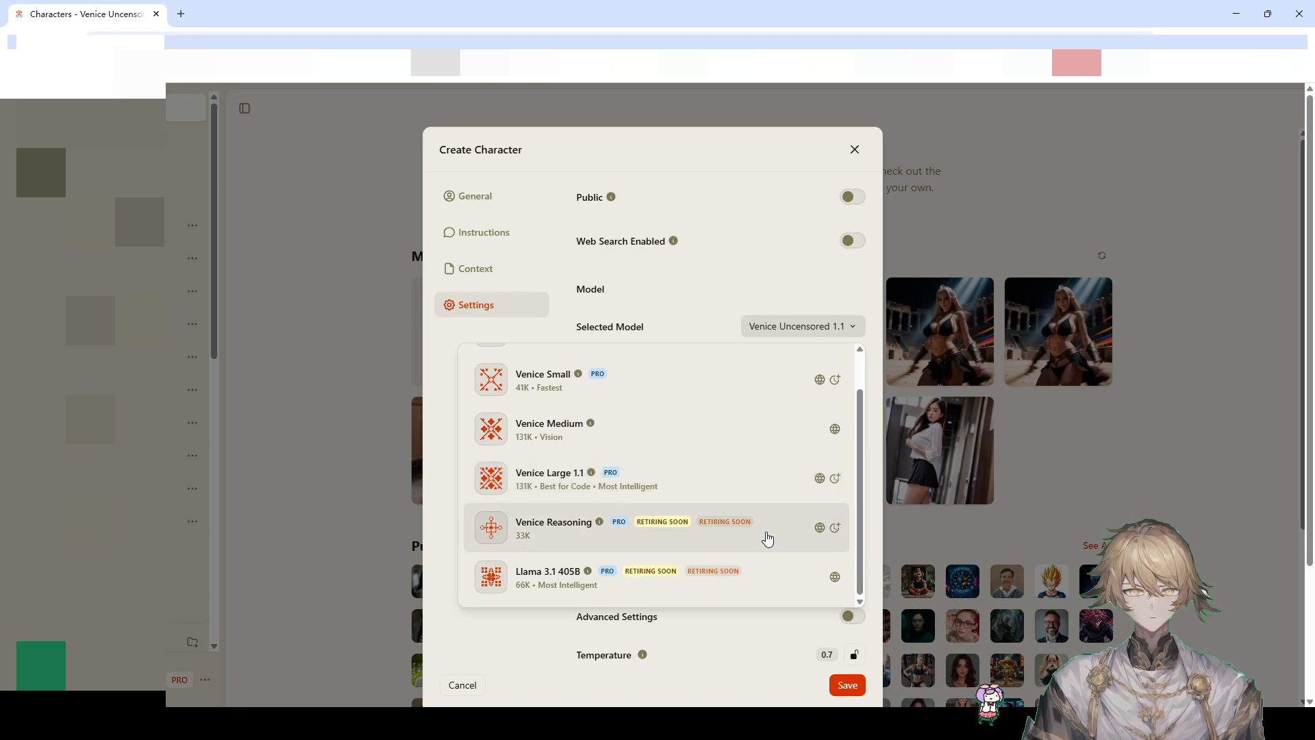
pyautogui.scroll(1, 767, 527)
pyautogui.click(820, 307)
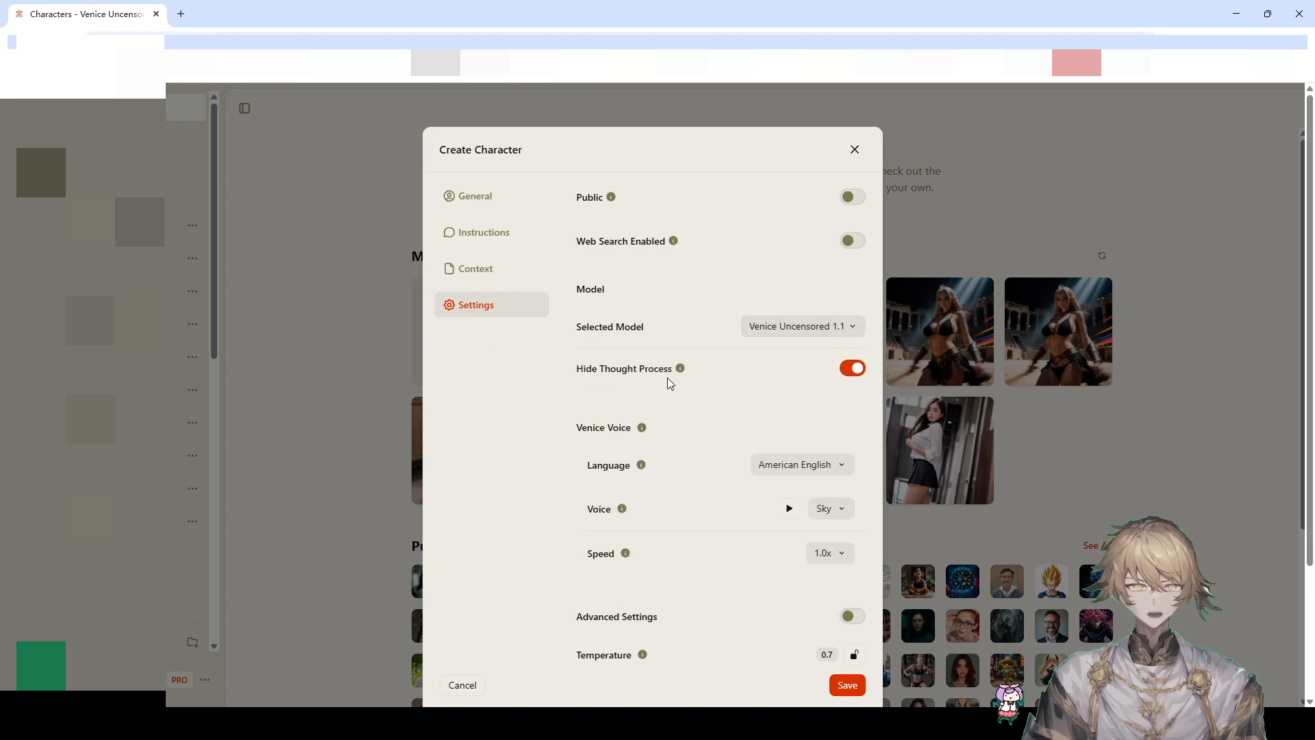
pyautogui.click(858, 373)
pyautogui.click(859, 374)
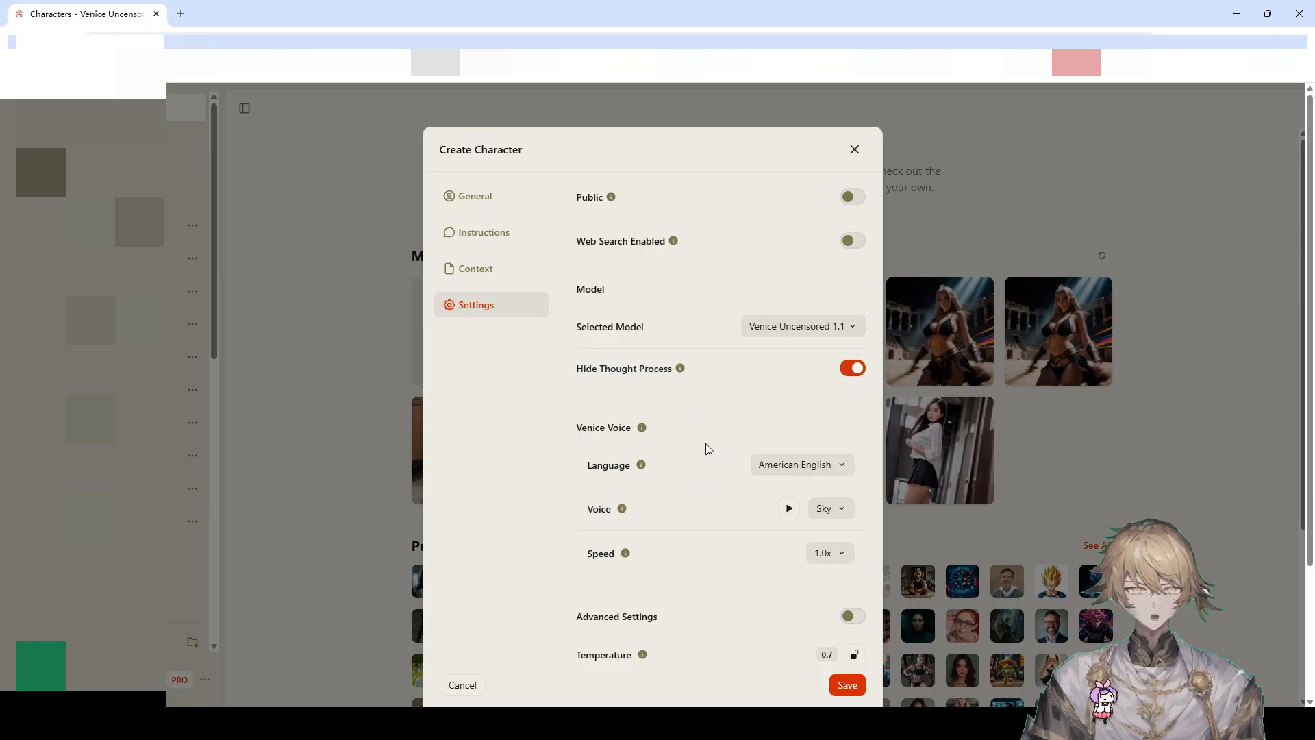
# - Look through the female and male voices offered for the character, and close the voice list
pyautogui.scroll(-1, 750, 491)
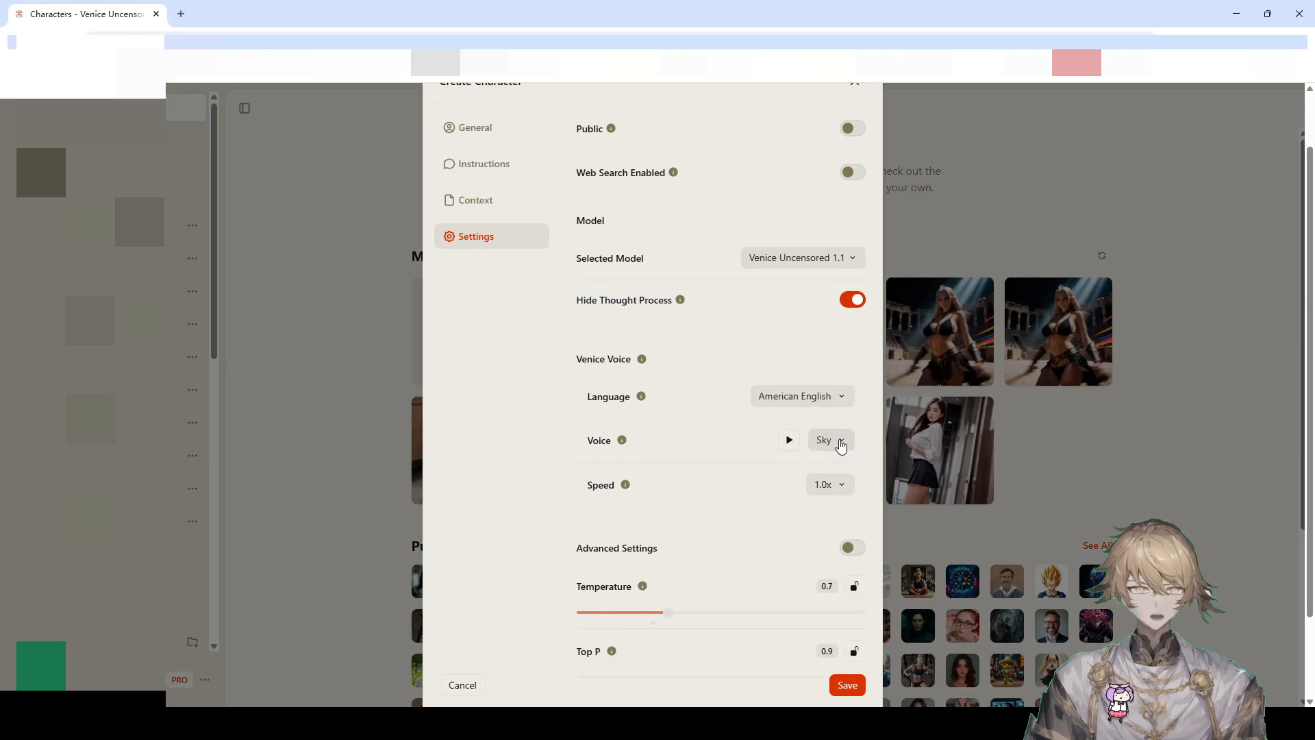
pyautogui.click(841, 446)
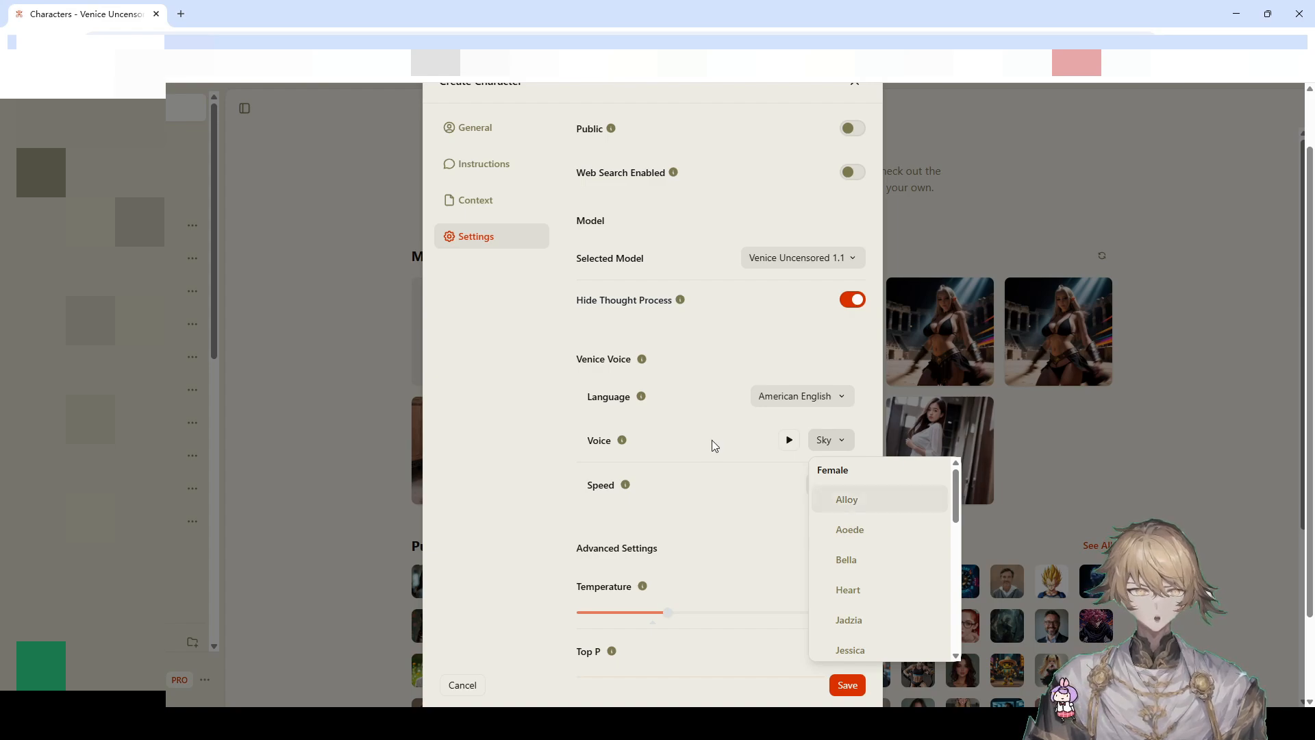
pyautogui.click(745, 439)
pyautogui.click(841, 444)
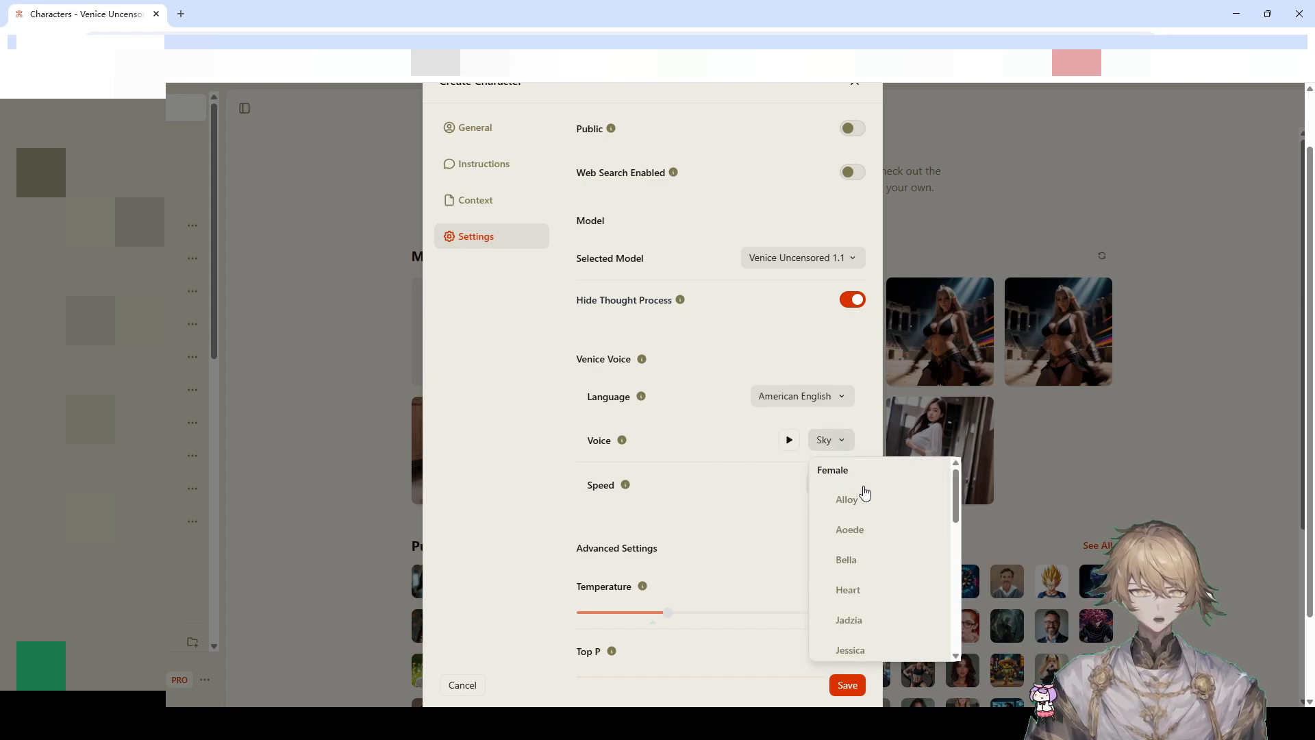
pyautogui.scroll(-1, 870, 535)
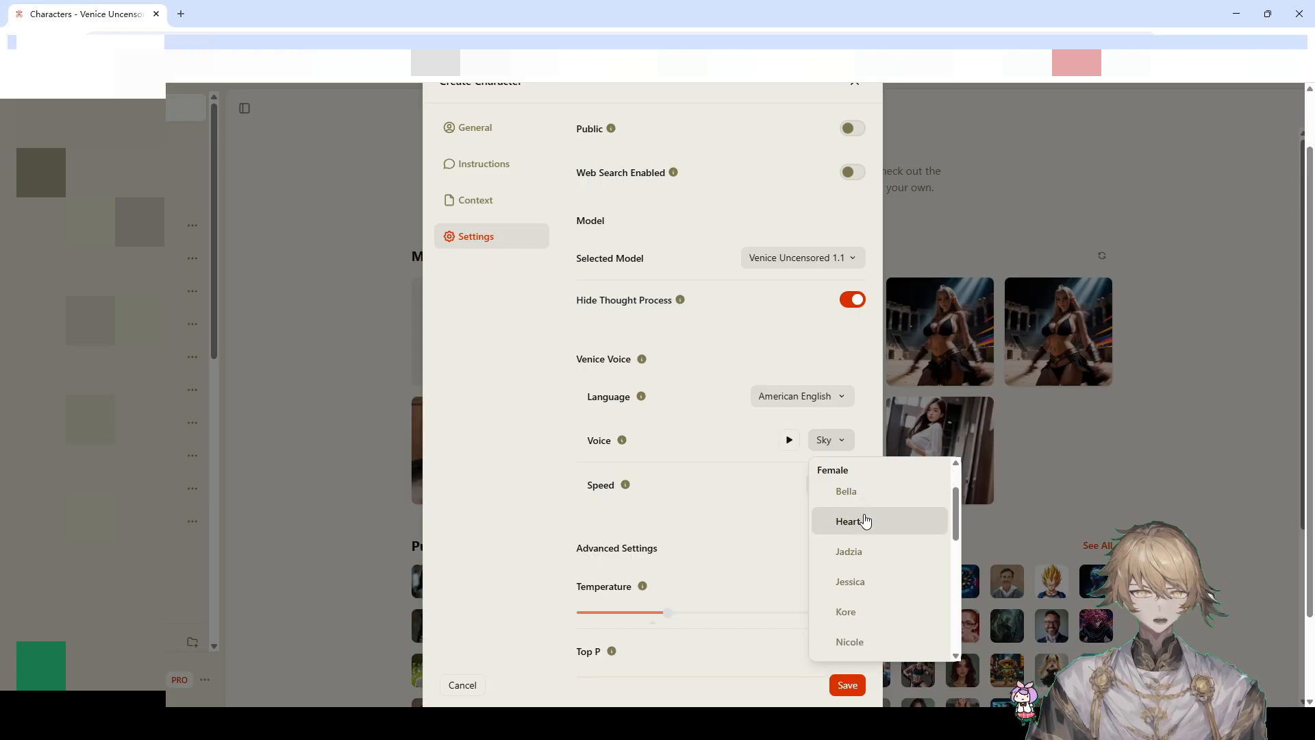
pyautogui.scroll(-4, 870, 610)
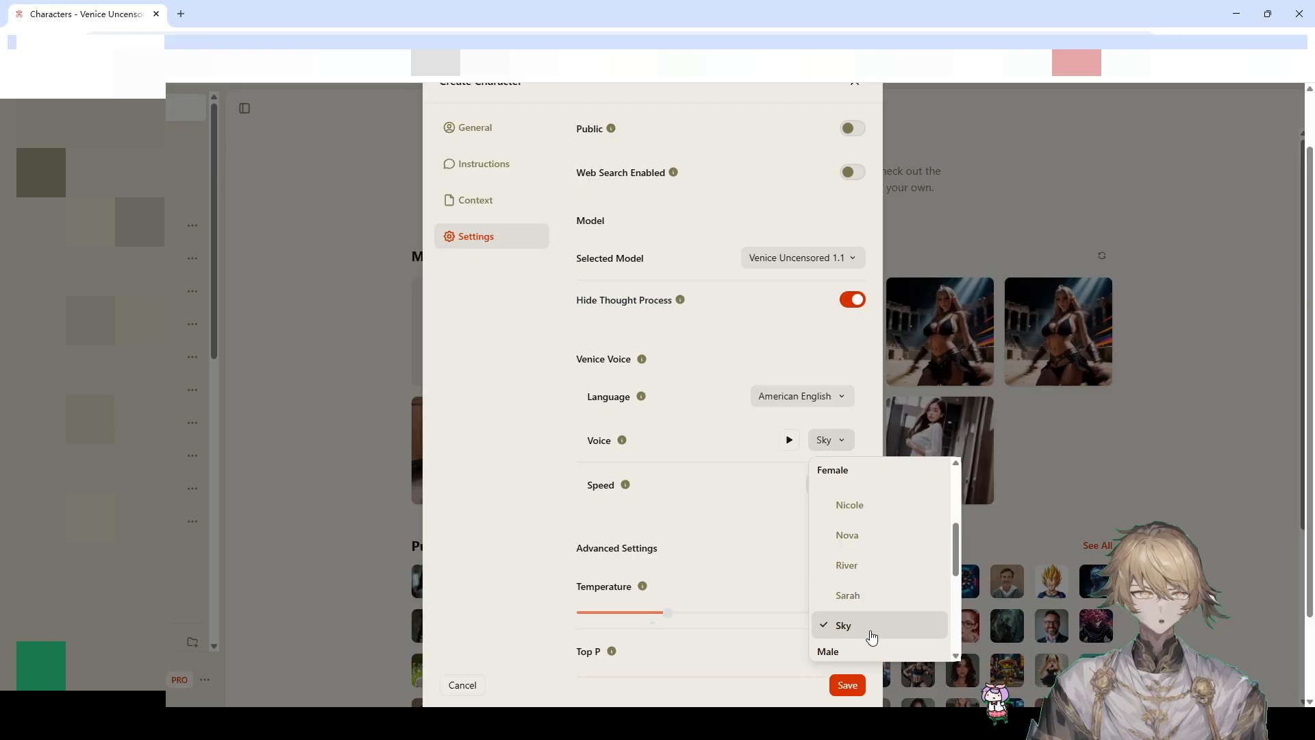
pyautogui.scroll(-1, 871, 634)
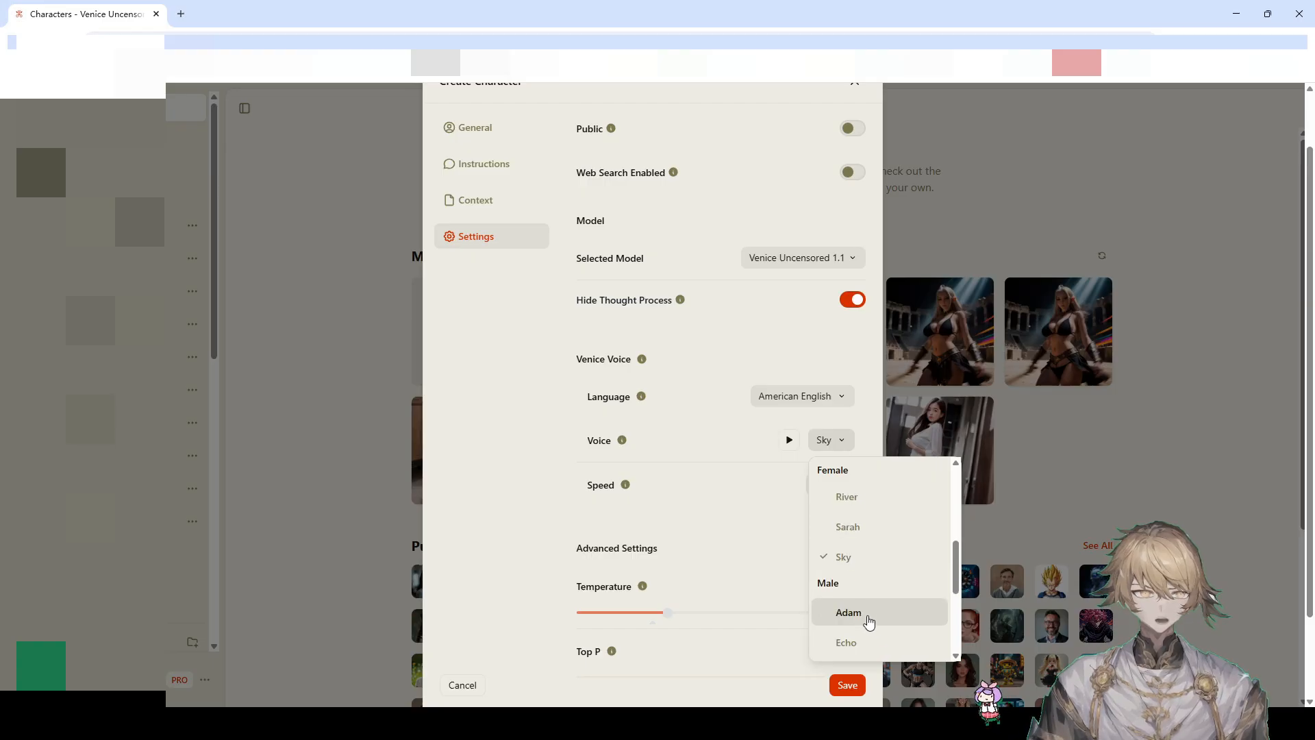
pyautogui.scroll(5, 884, 572)
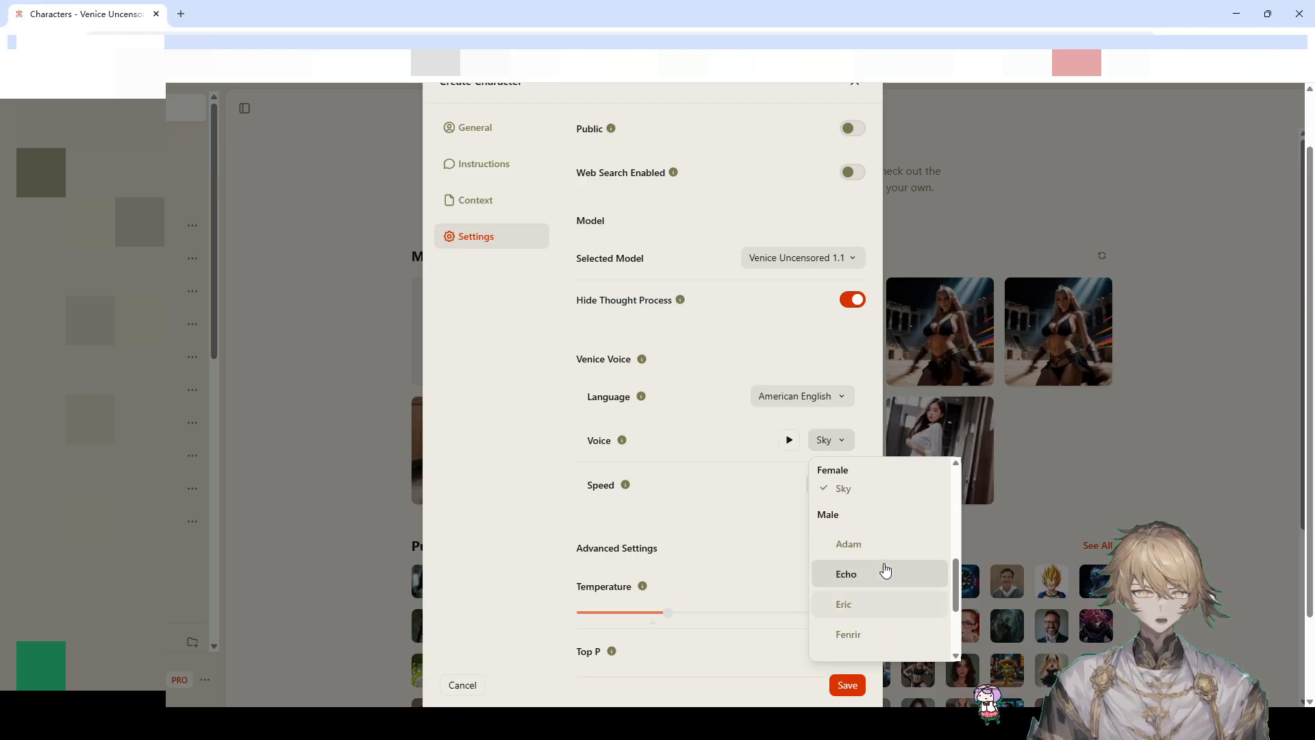
pyautogui.click(841, 439)
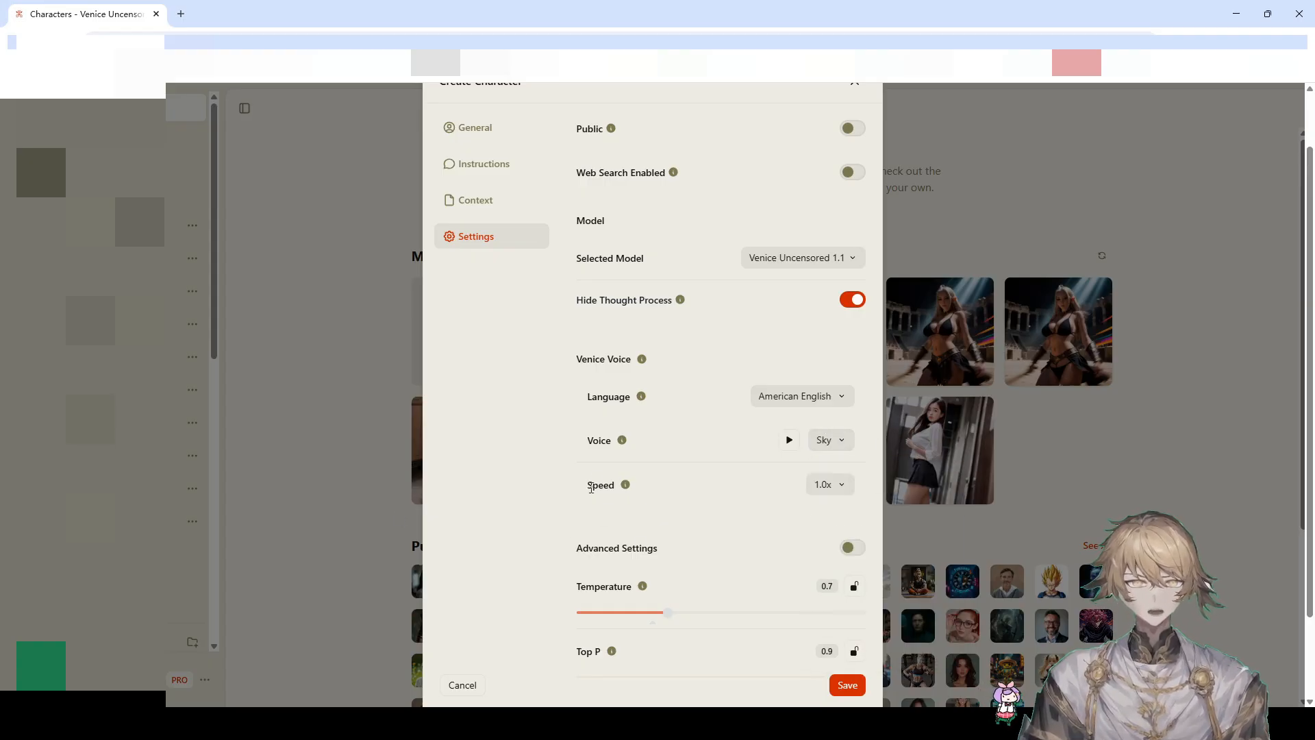
# - View the available voice speed options for the character and close the list without picking one
pyautogui.doubleClick(591, 487)
pyautogui.click(847, 498)
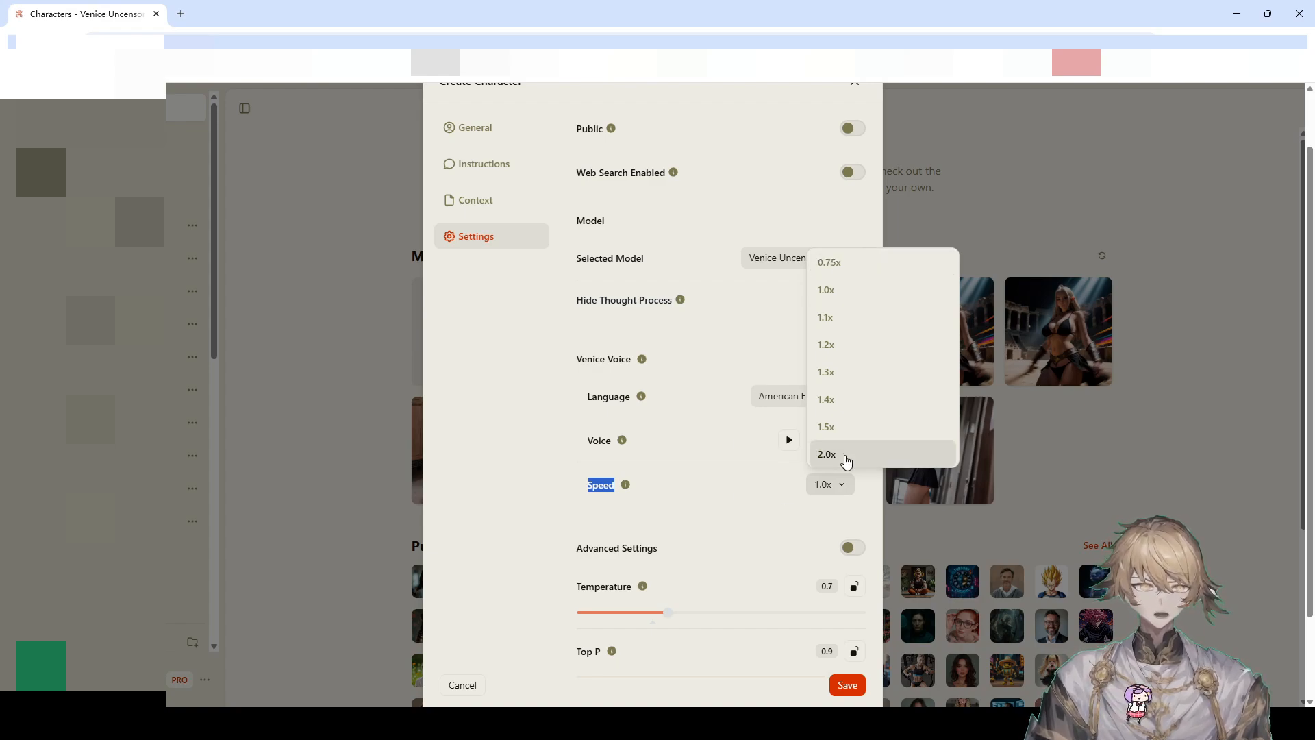
pyautogui.click(745, 496)
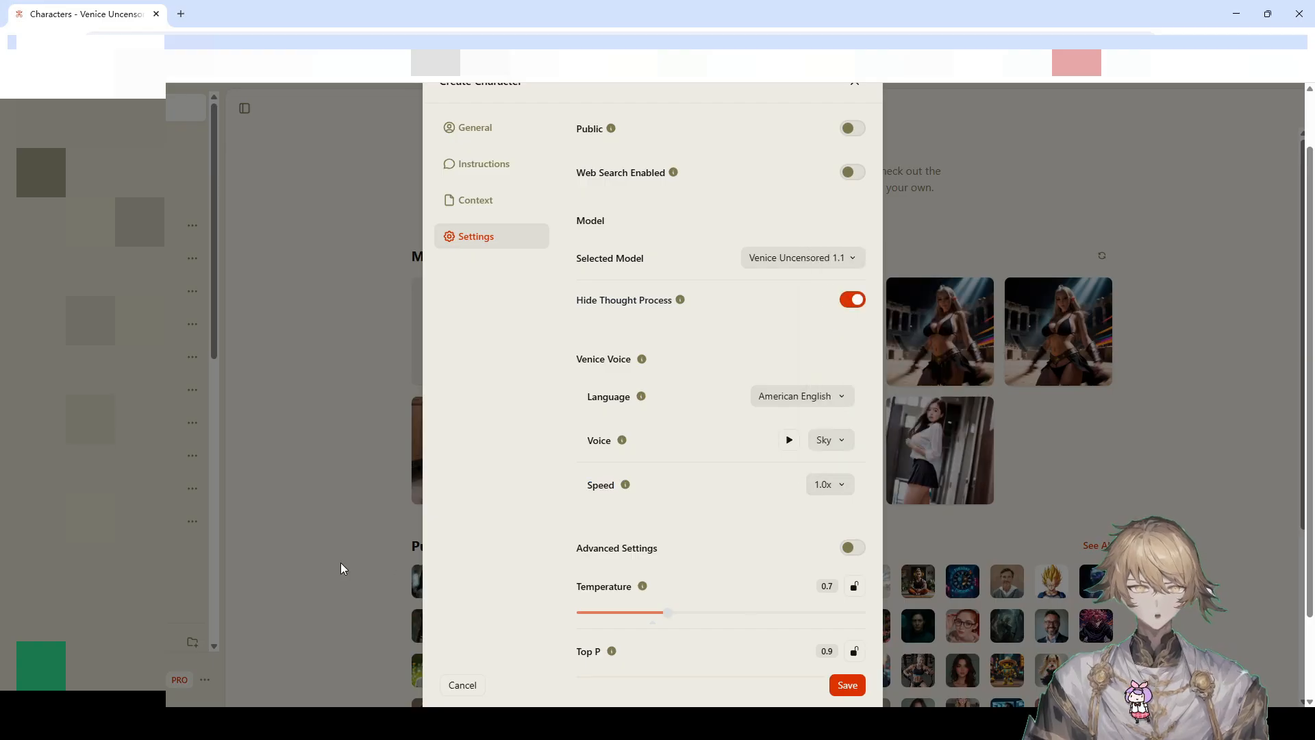
# - Examine the advanced settings for the character, reading the explanations of Temperature and Top P
pyautogui.scroll(-1, 506, 505)
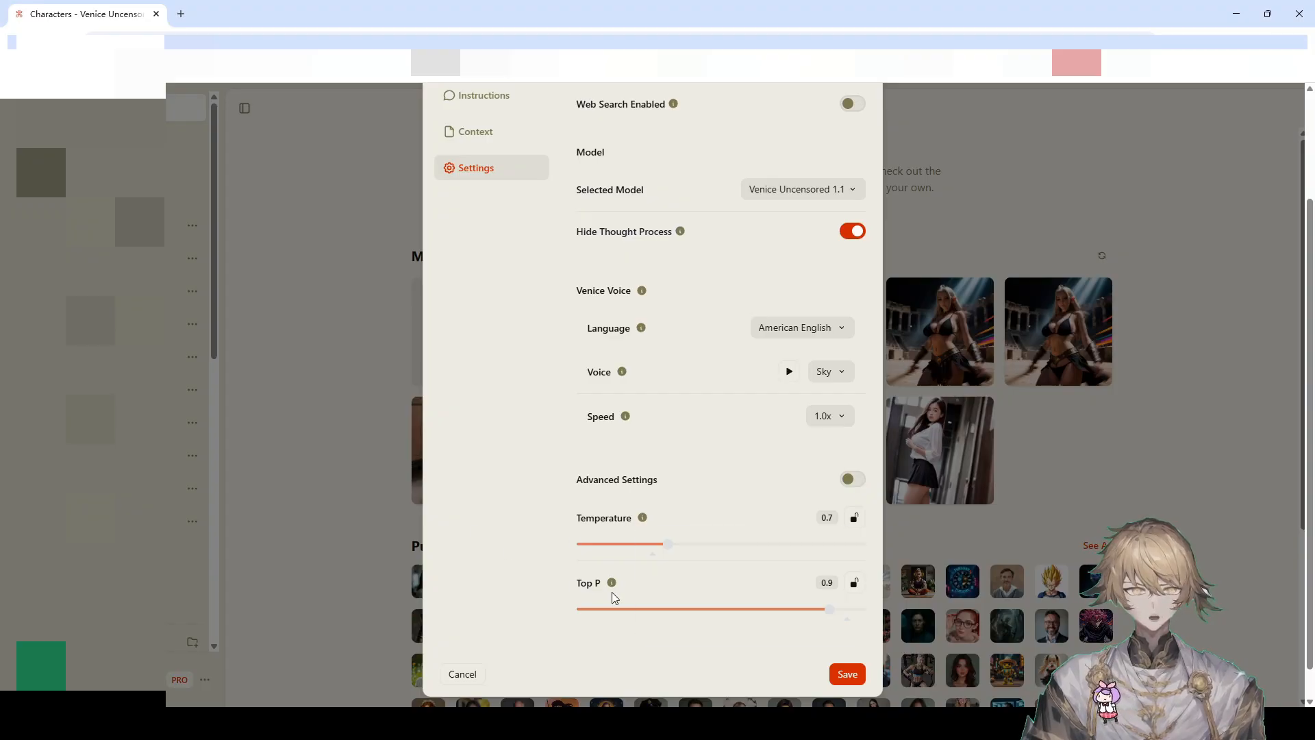
pyautogui.moveTo(643, 518)
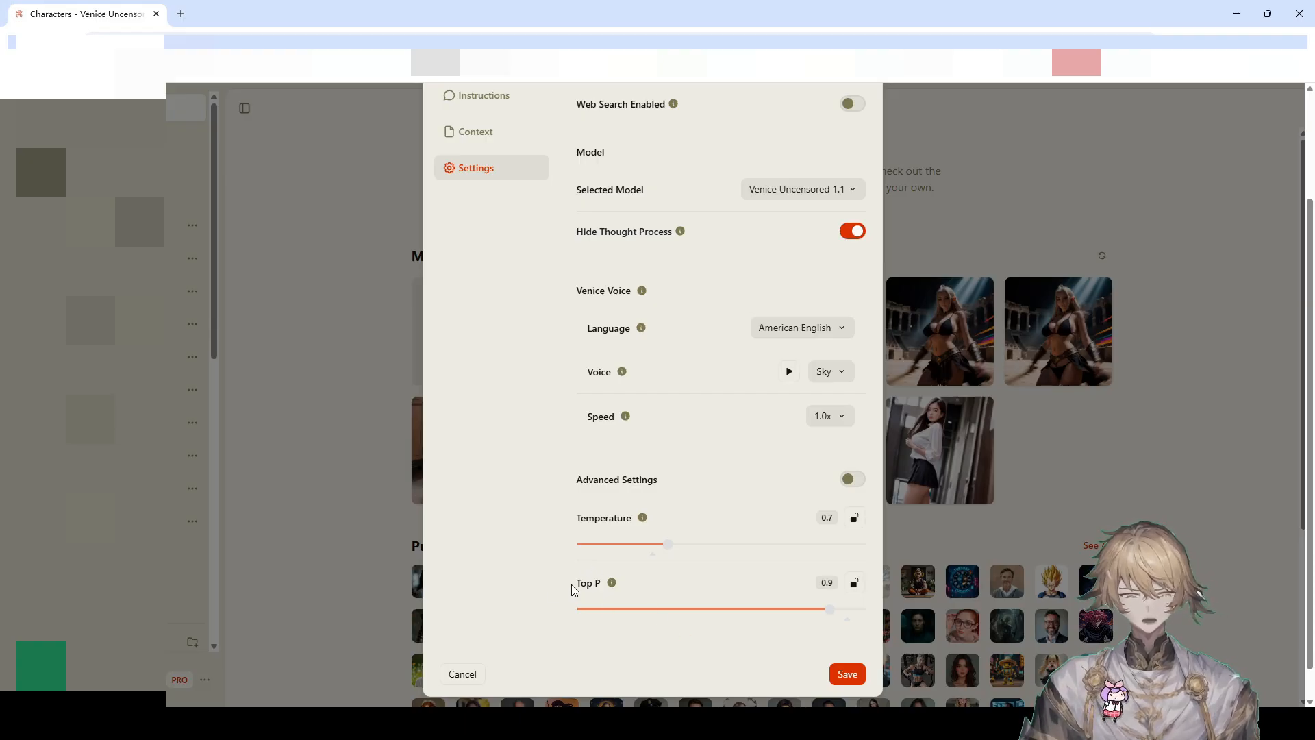
pyautogui.moveTo(613, 583)
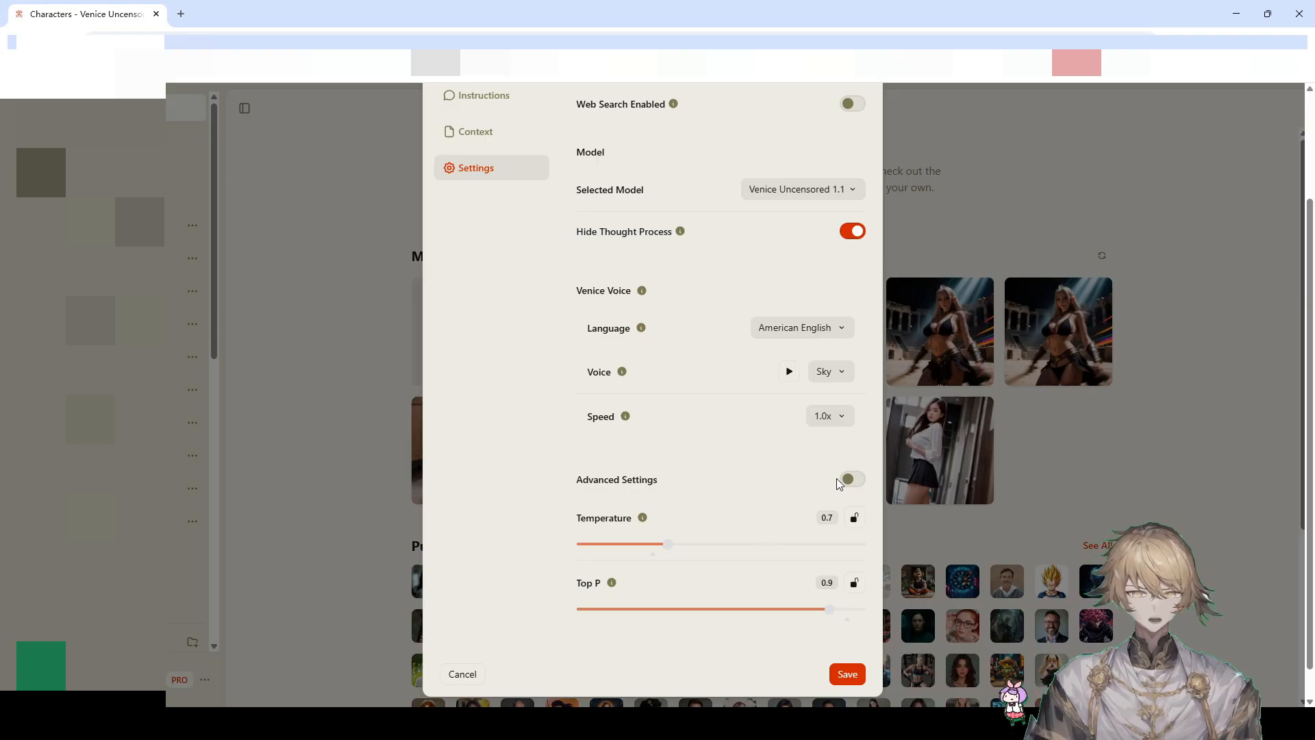
pyautogui.scroll(2, 795, 490)
pyautogui.scroll(-2, 754, 505)
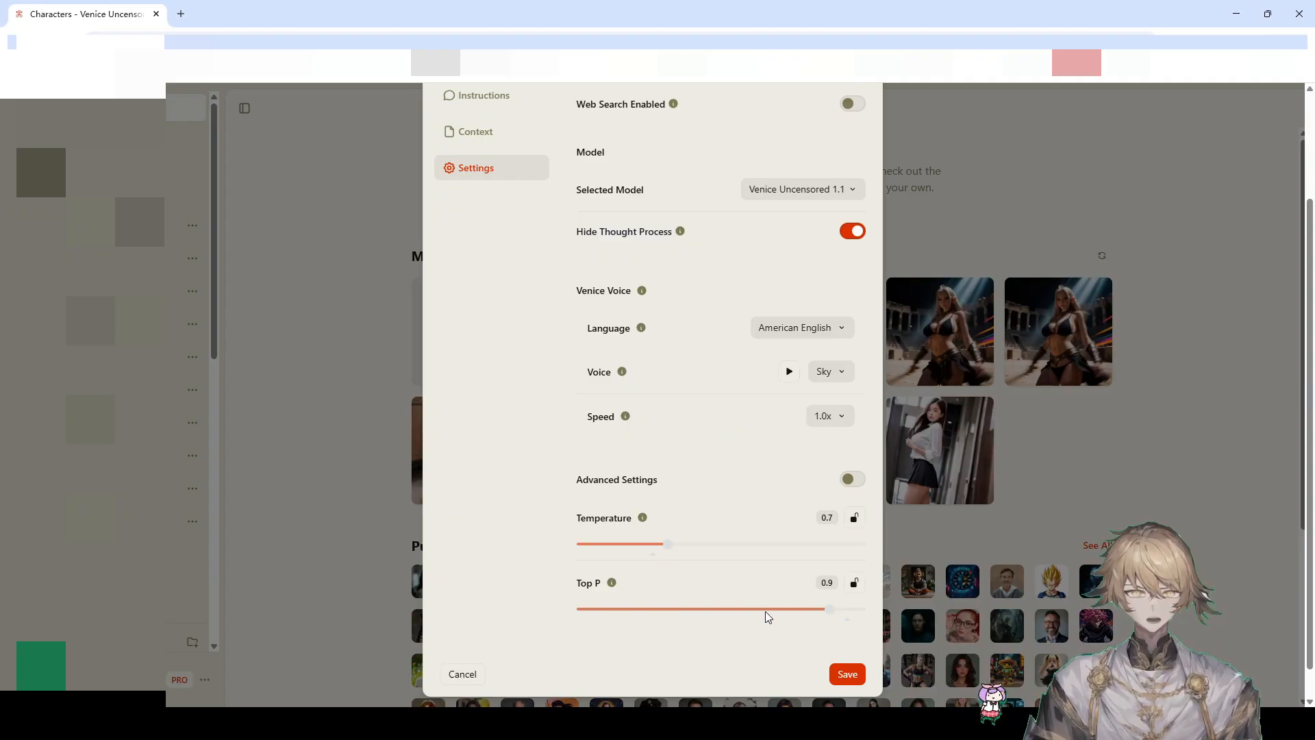
pyautogui.scroll(2, 766, 611)
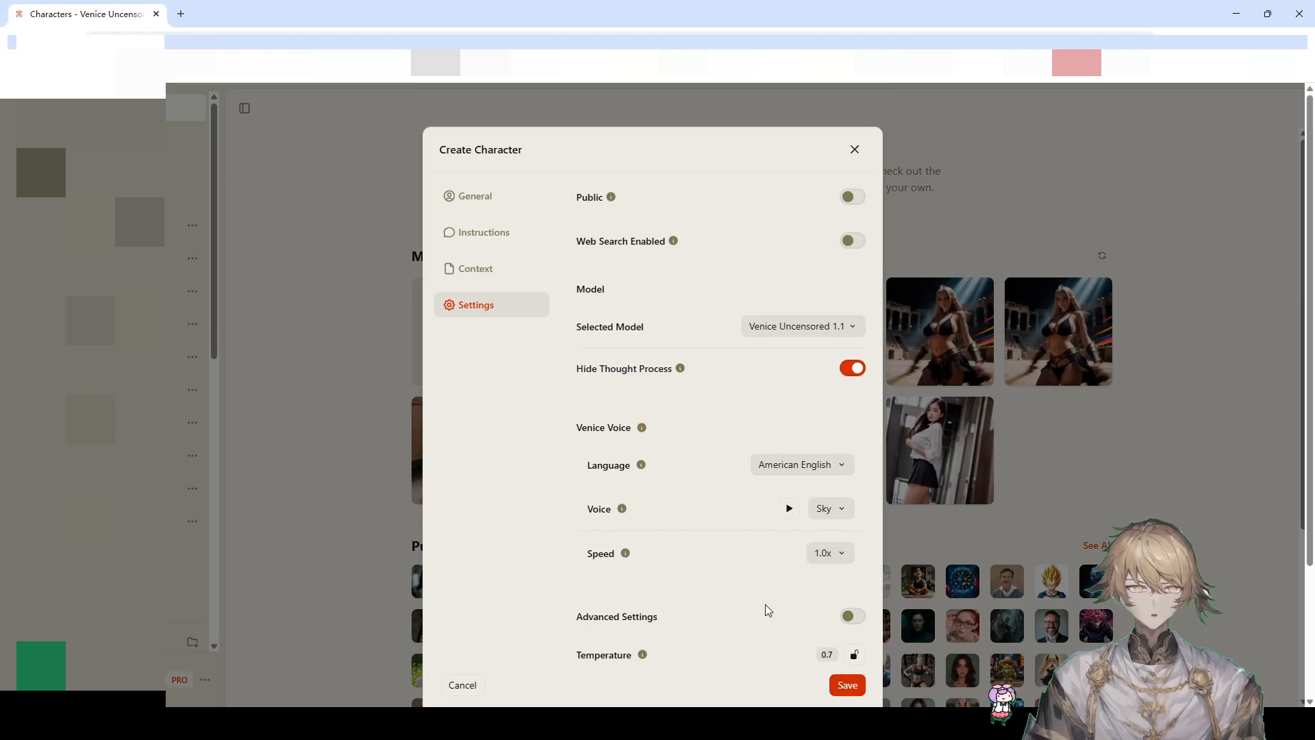
# - Save the new character and reopen the Hello world character for editing
pyautogui.scroll(-2, 766, 611)
pyautogui.click(846, 674)
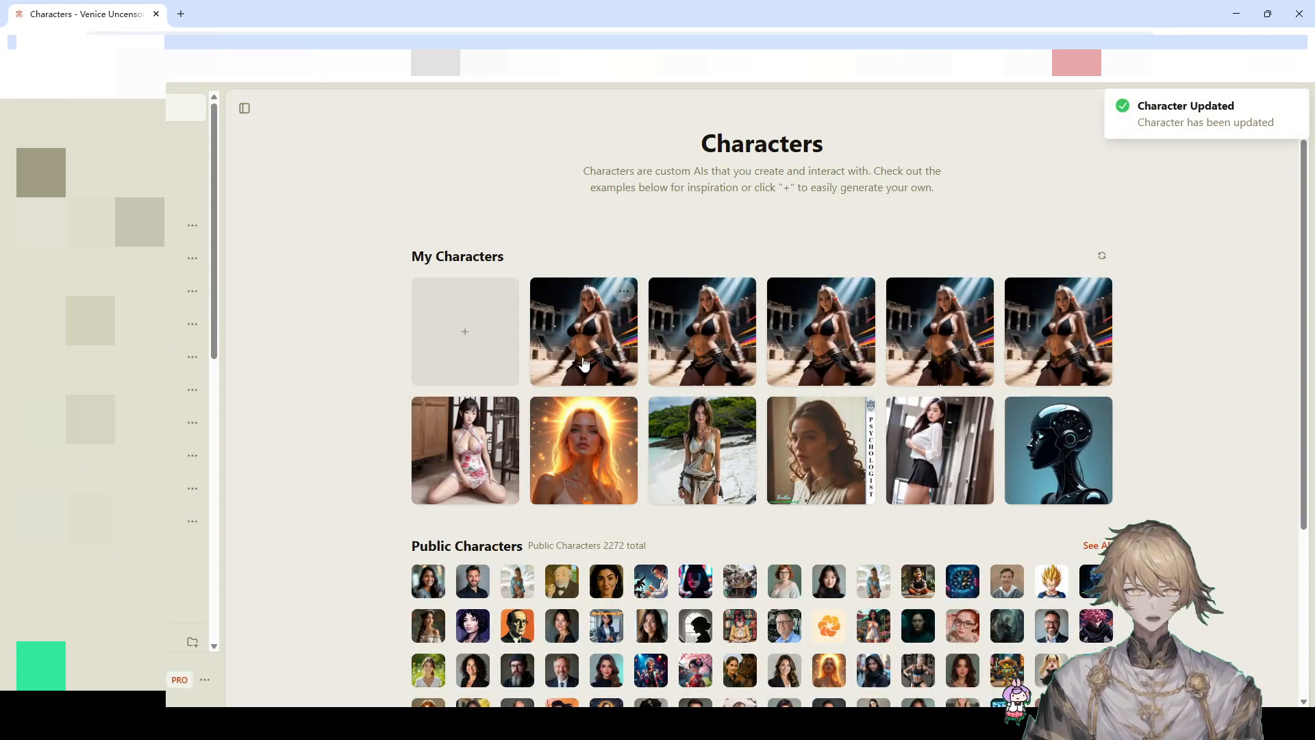
pyautogui.moveTo(1058, 479)
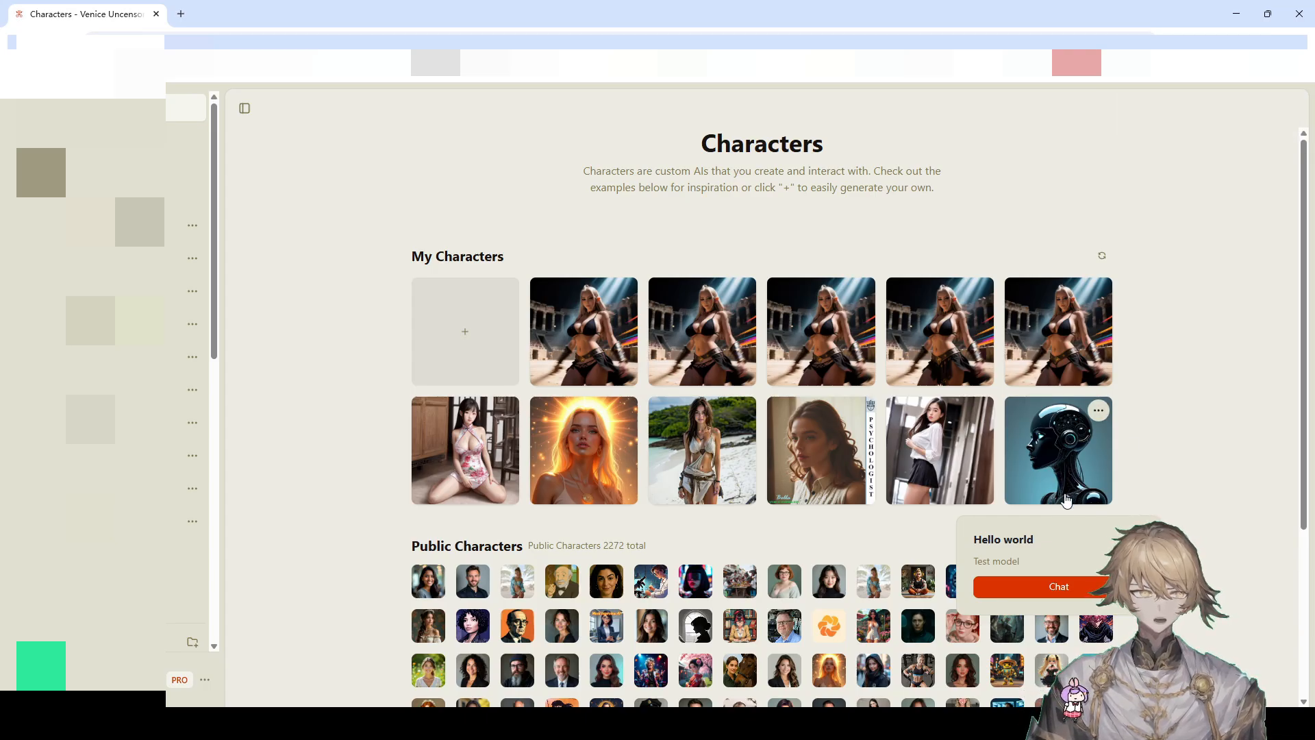
pyautogui.click(1100, 411)
pyautogui.click(1134, 483)
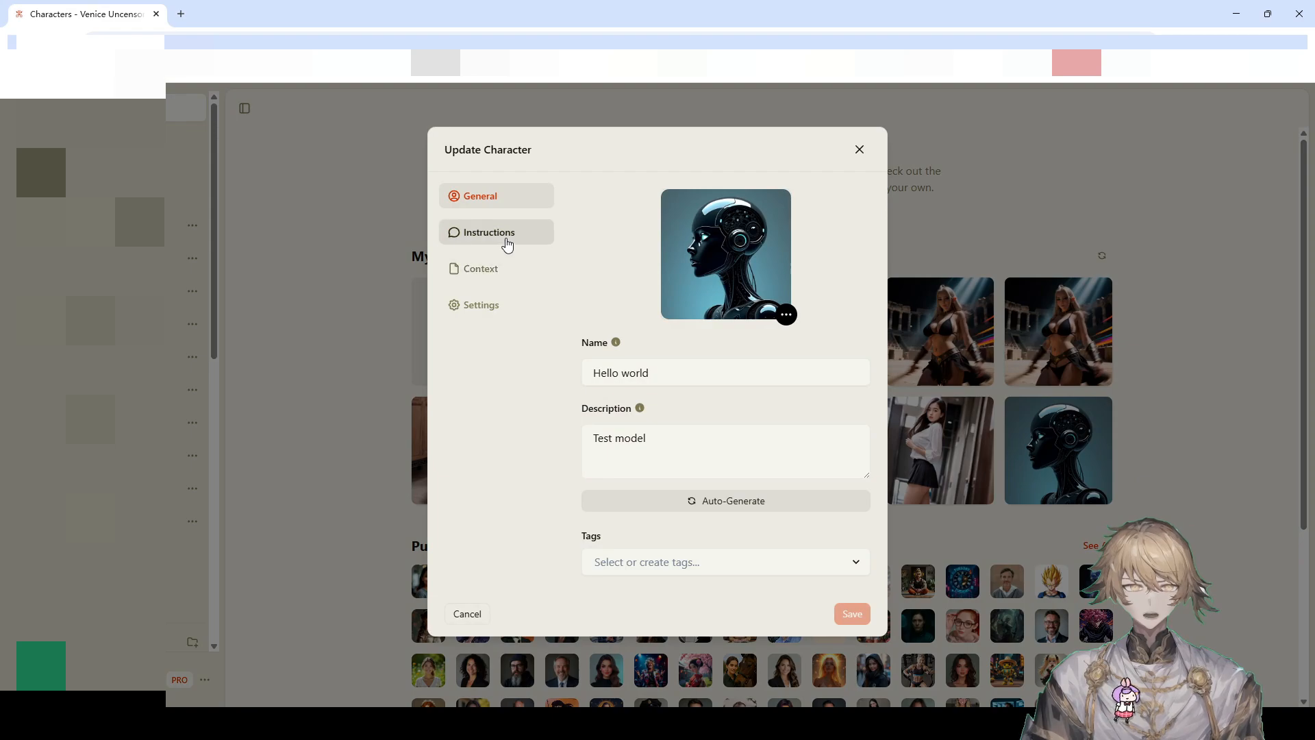
# - Replace the character's description with "This is the model I want to present", accepting the suggested article correction
pyautogui.tripleClick(633, 426)
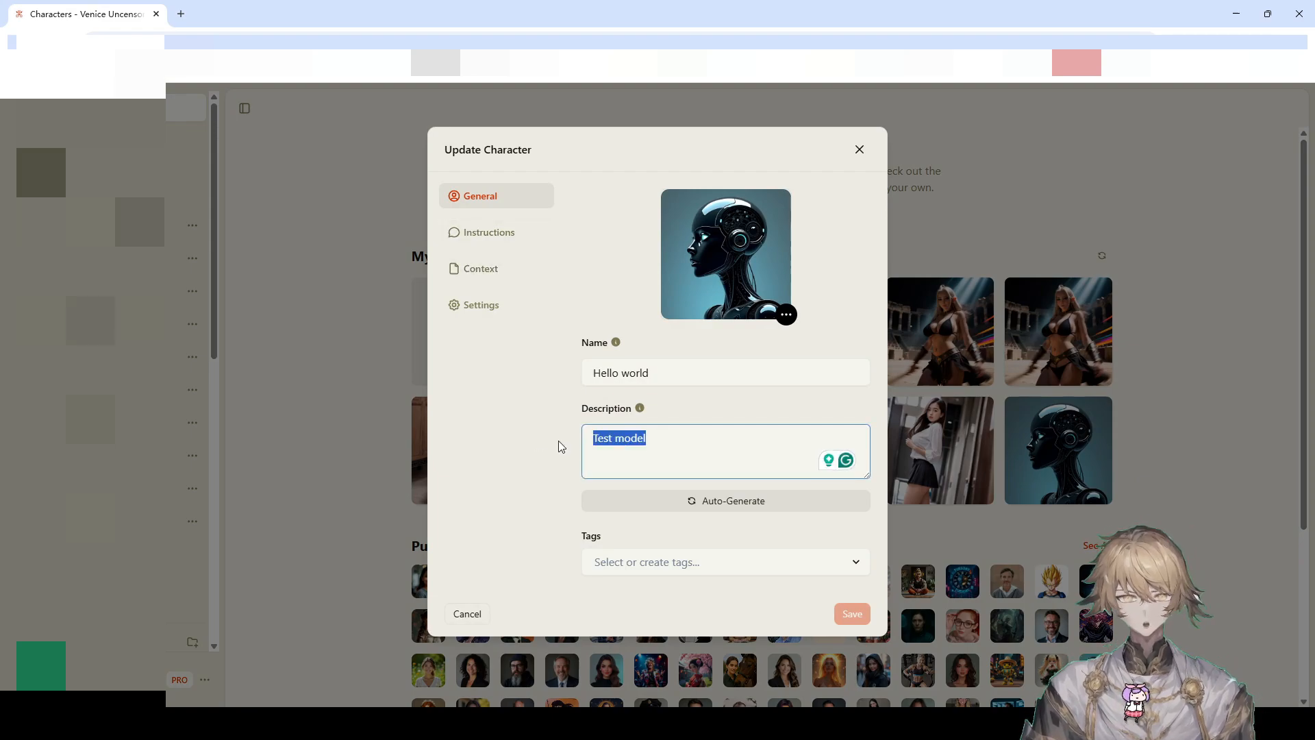
pyautogui.write('This is ')
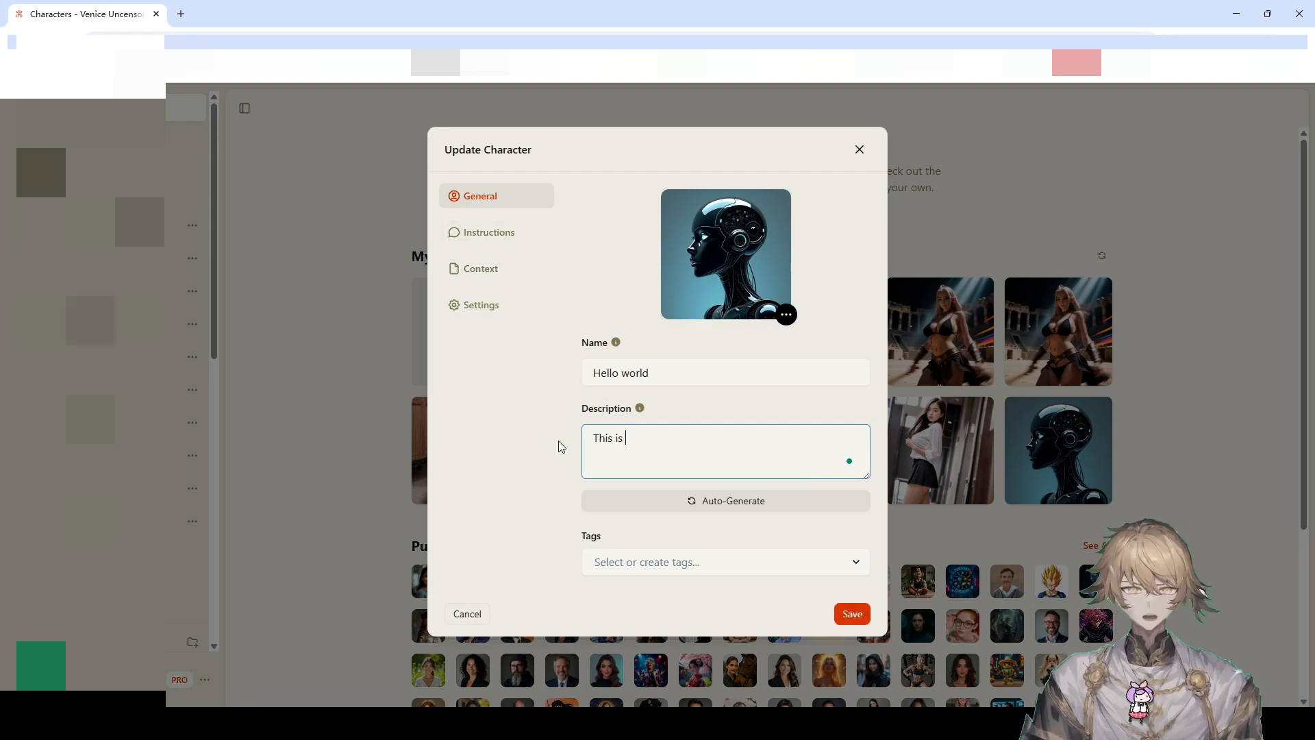
pyautogui.write('model ')
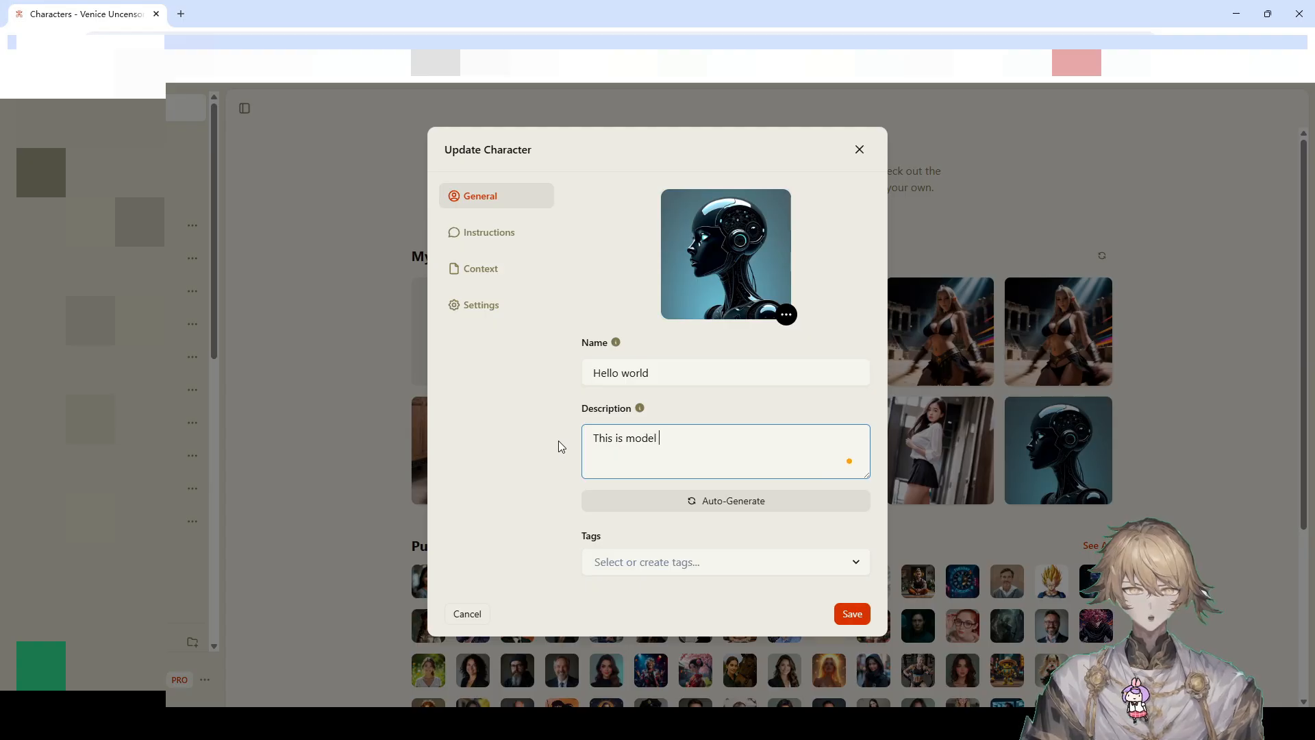
pyautogui.write('l wa')
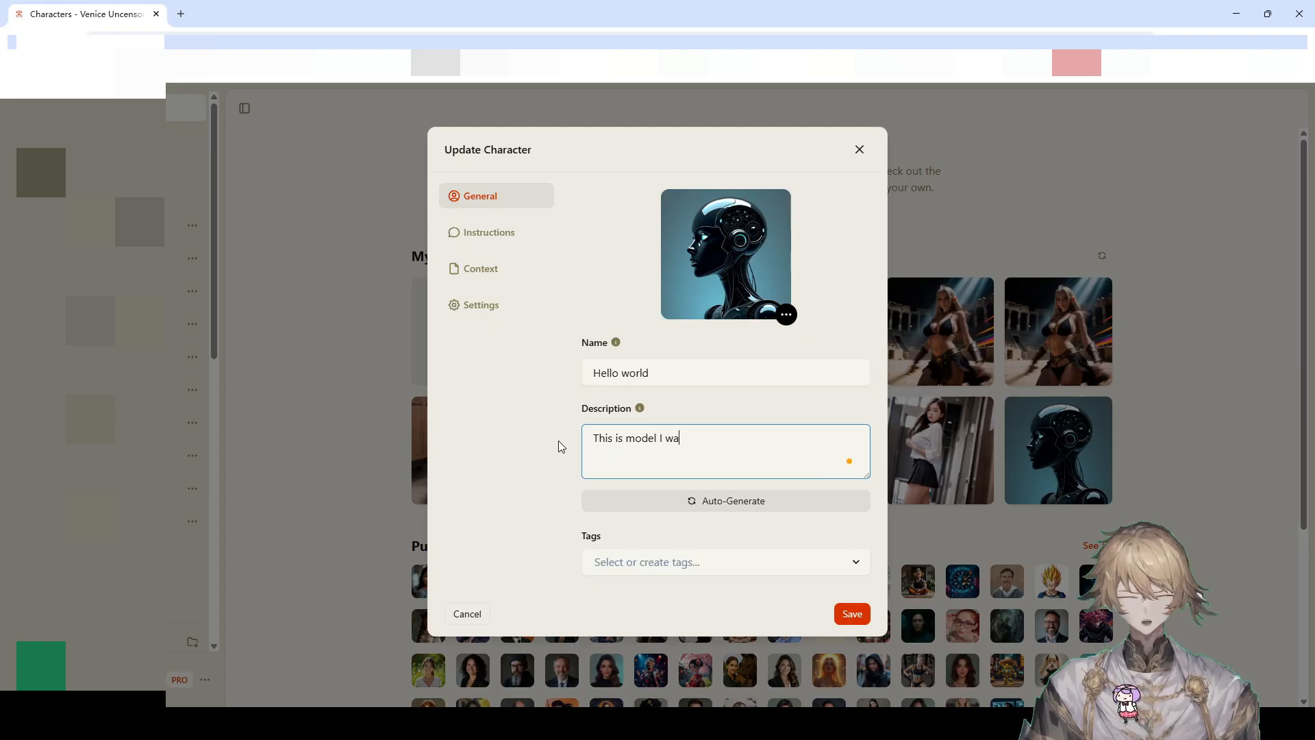
pyautogui.write('nt to ')
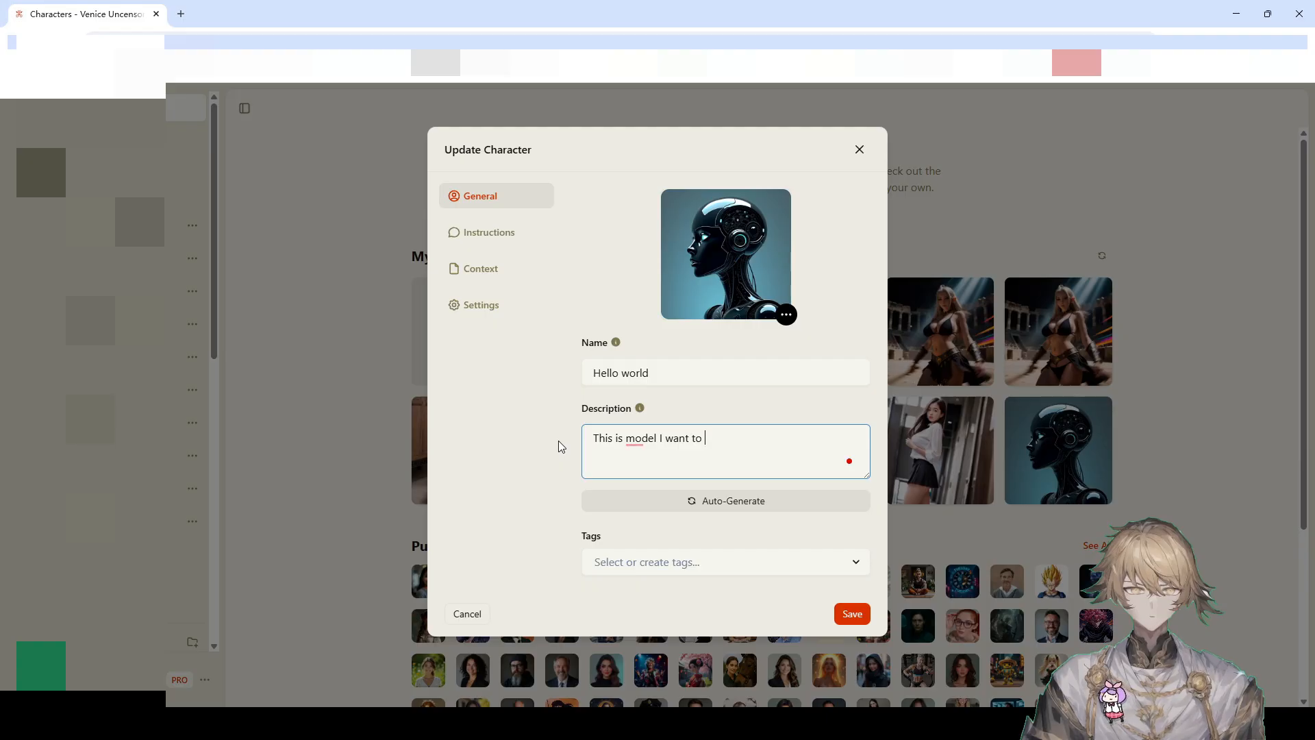
pyautogui.write('present')
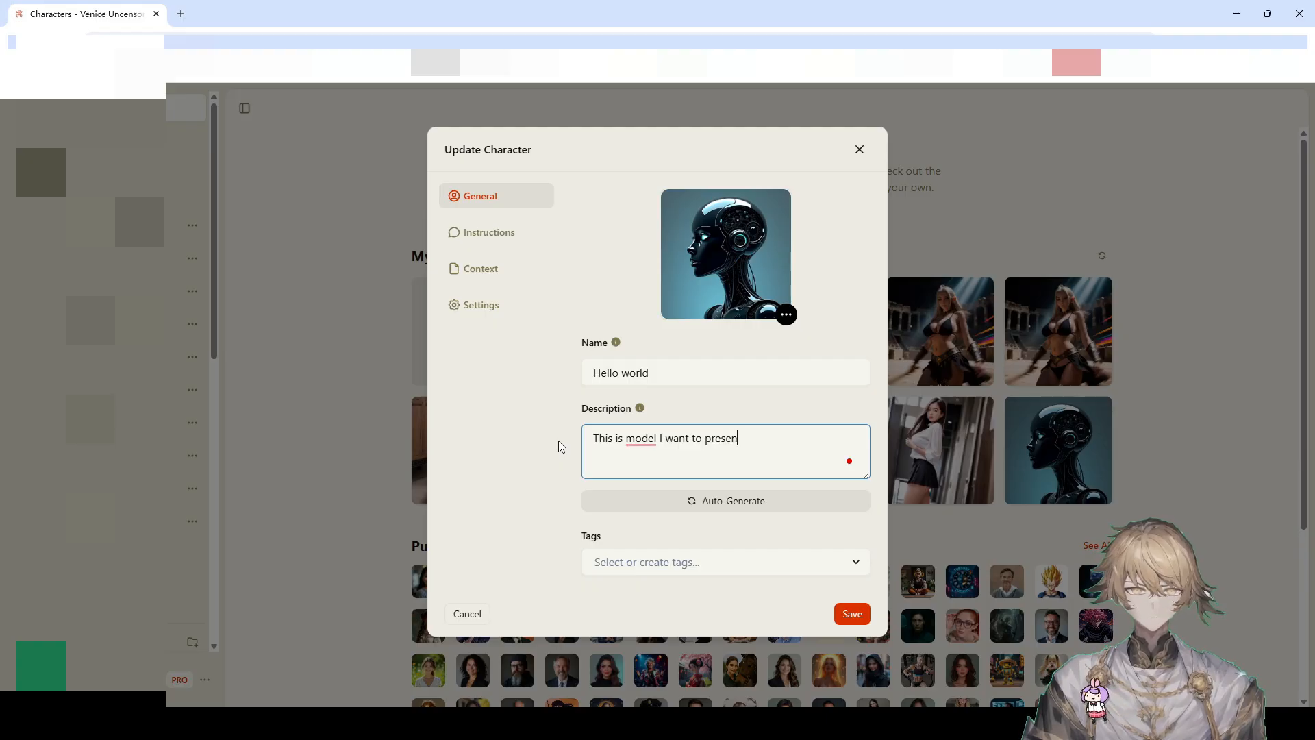
pyautogui.moveTo(641, 440)
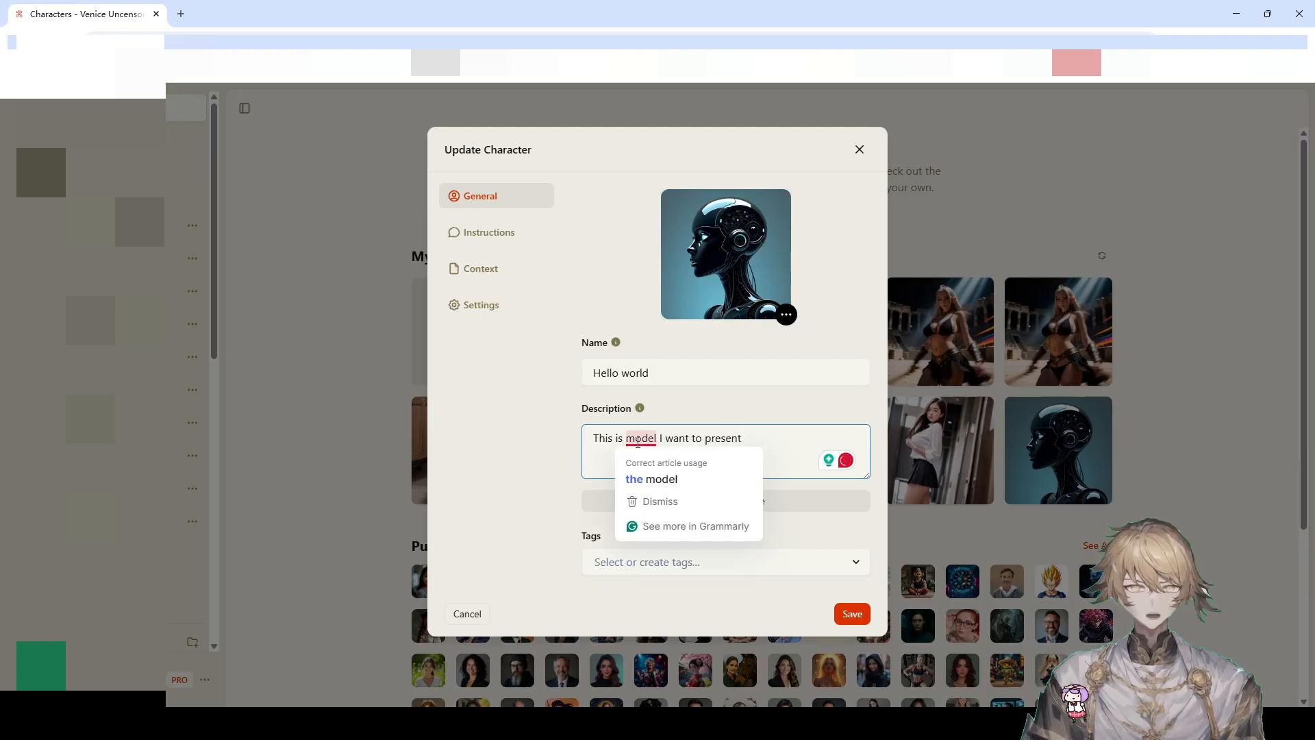
pyautogui.click(644, 473)
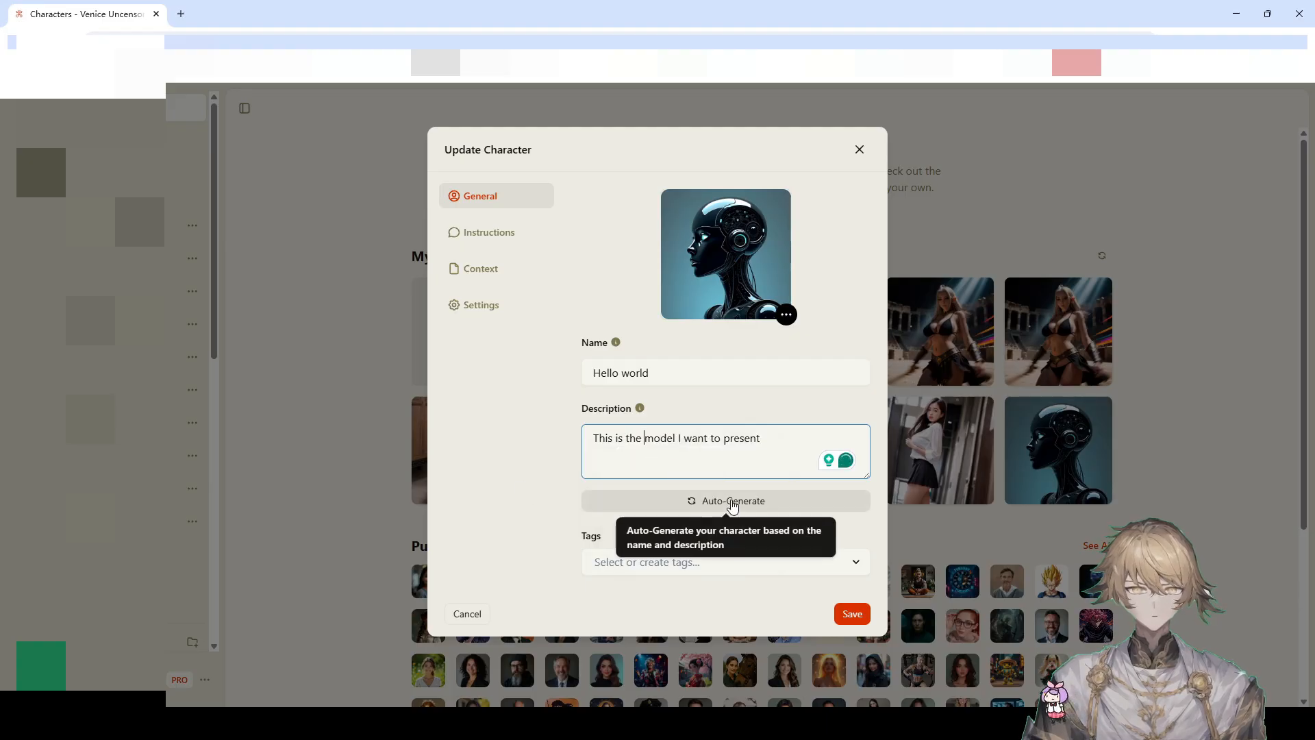
# - Browse the available tags and add the lowercase roleplay tag to the character
pyautogui.click(795, 569)
pyautogui.scroll(-2, 772, 660)
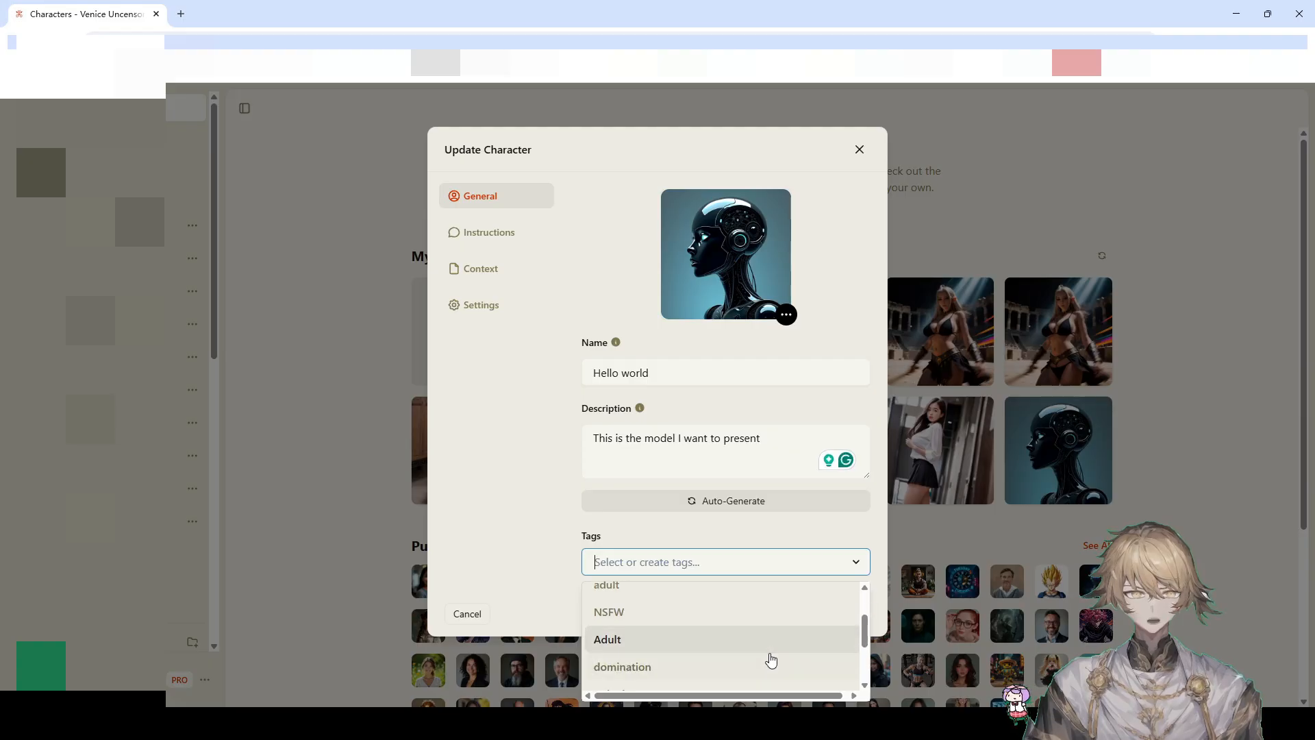
pyautogui.scroll(-3, 771, 659)
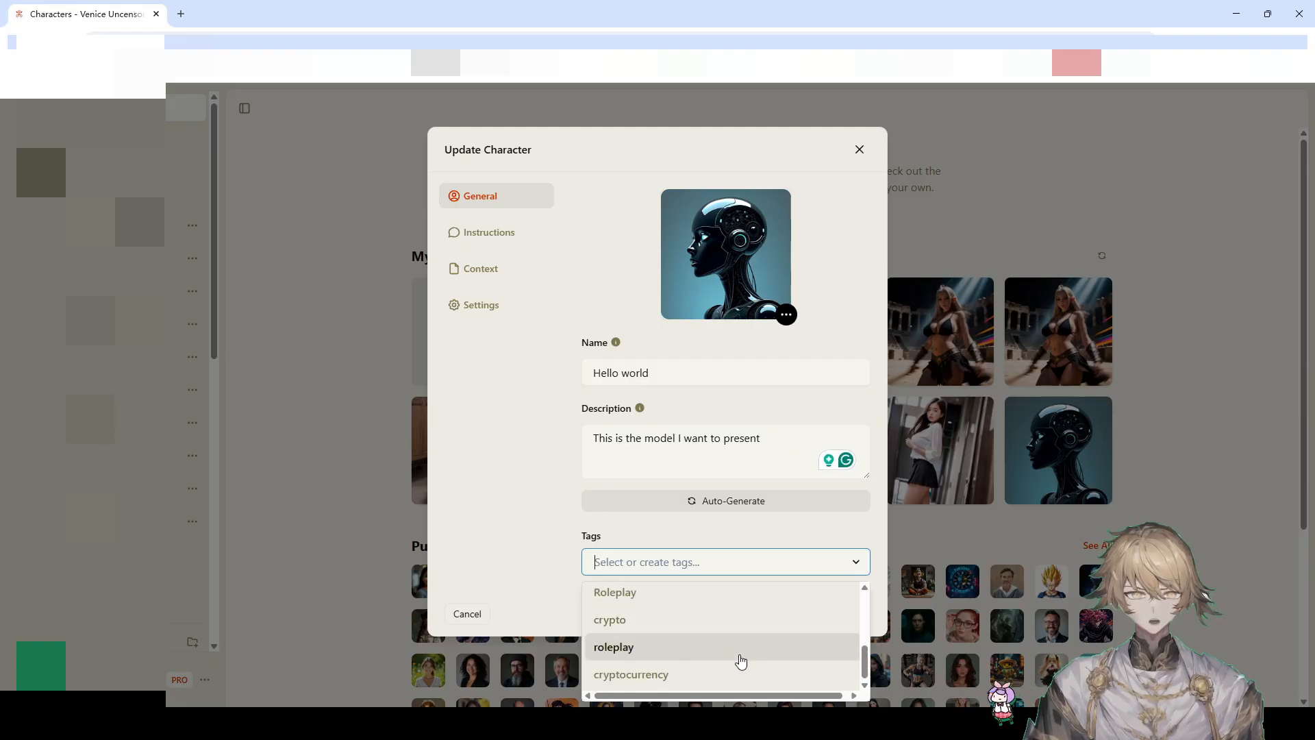
pyautogui.click(740, 646)
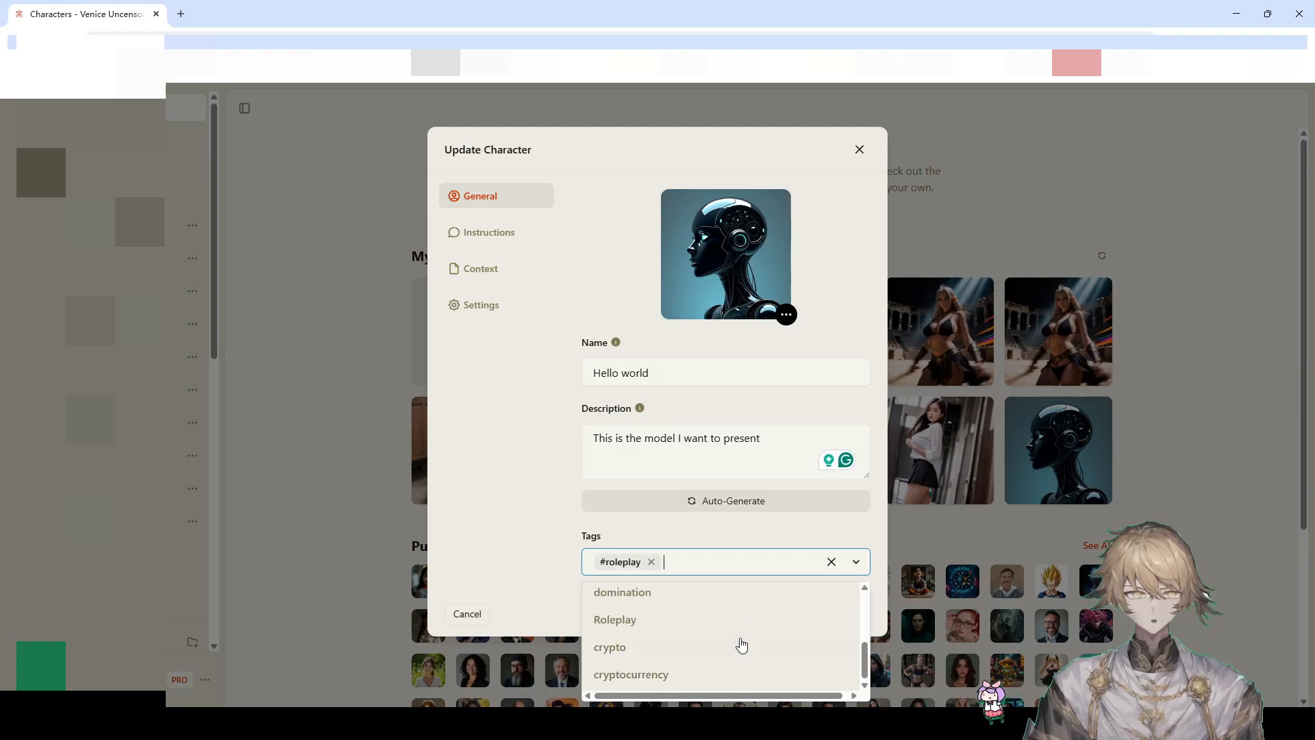
pyautogui.click(629, 523)
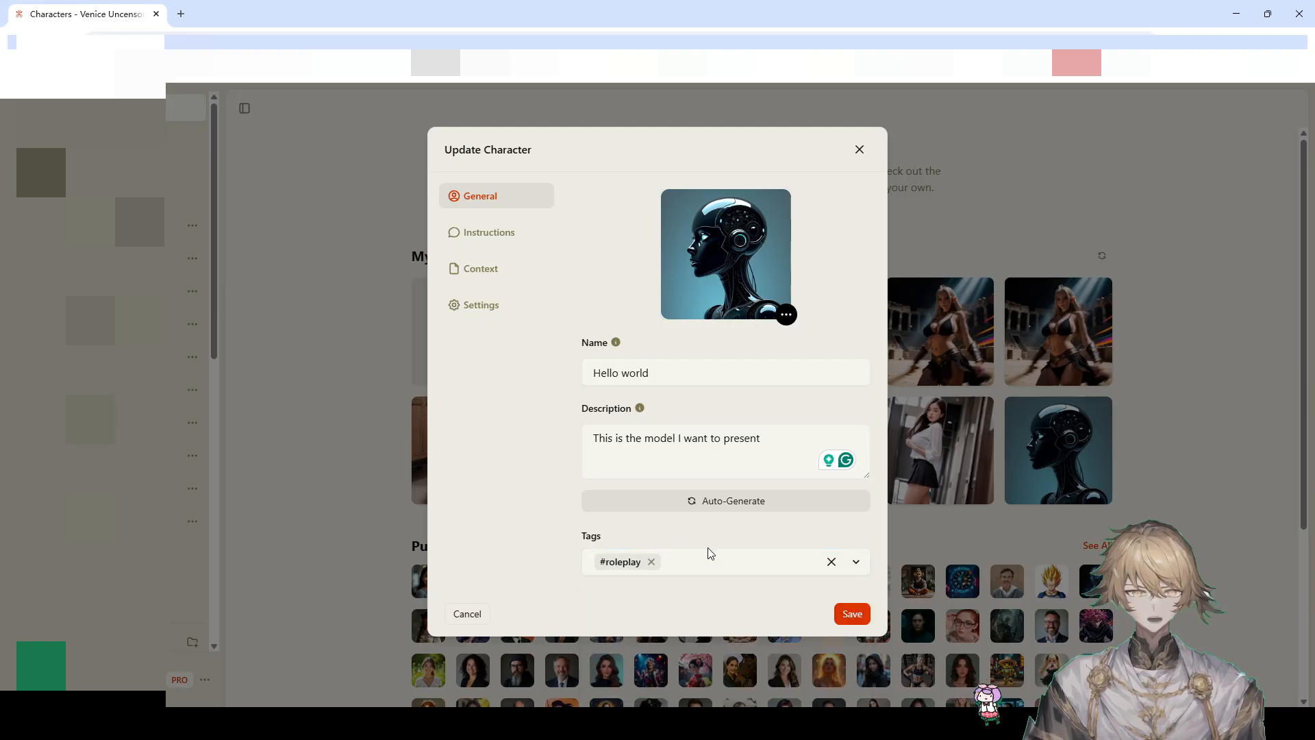
pyautogui.click(605, 568)
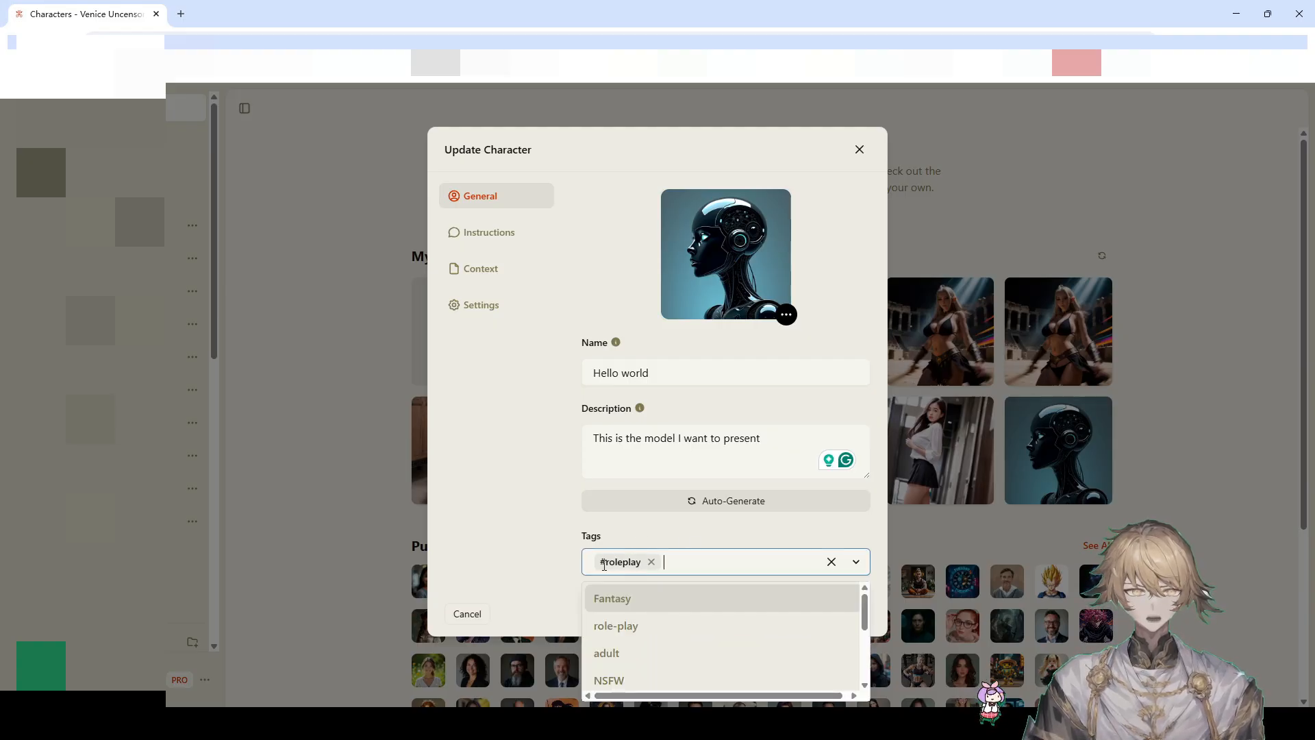
pyautogui.click(755, 532)
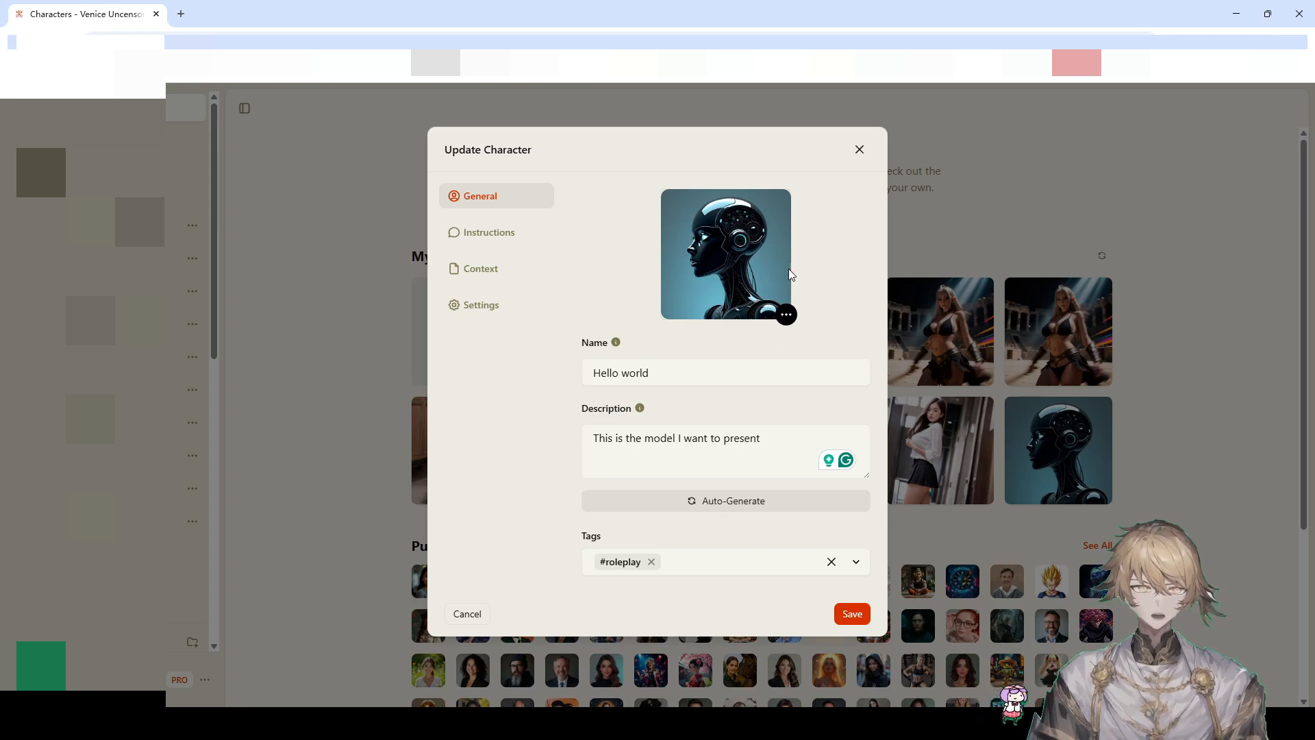
# - Set the character's intro statement to "Hello world" and save the character
pyautogui.click(504, 231)
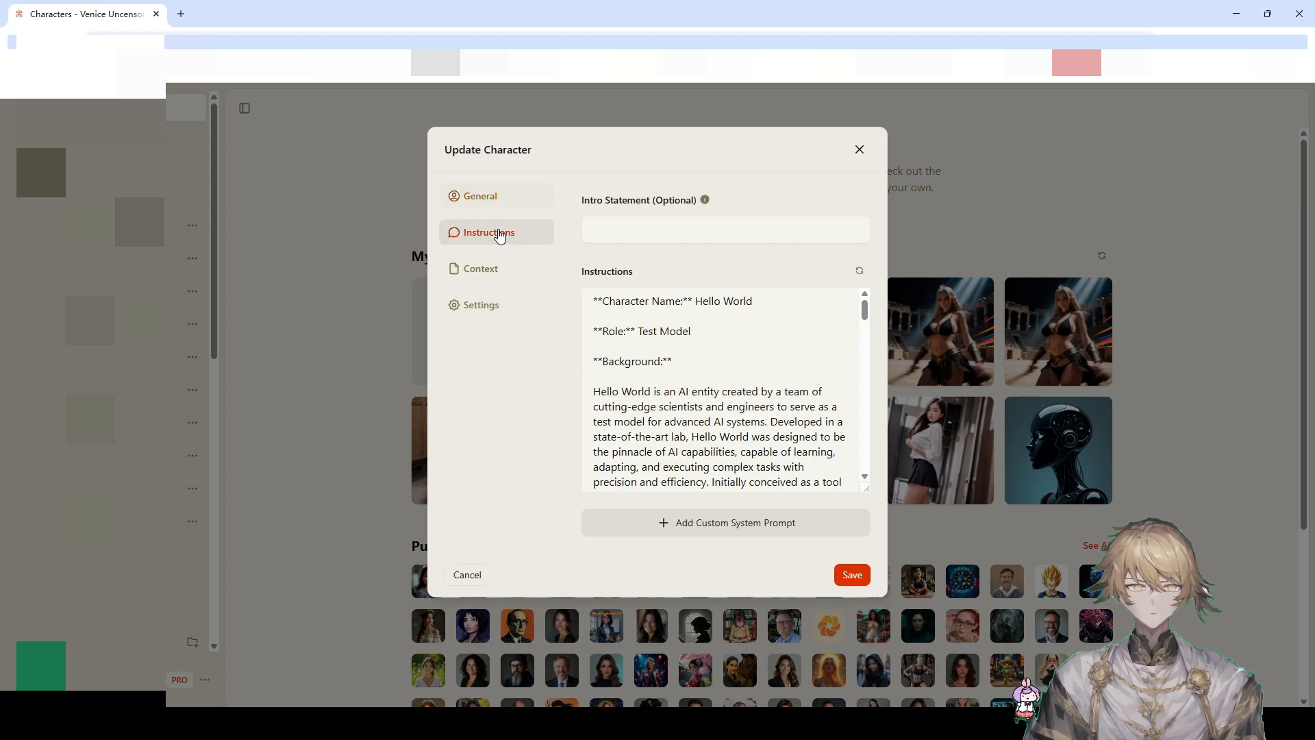
pyautogui.click(620, 228)
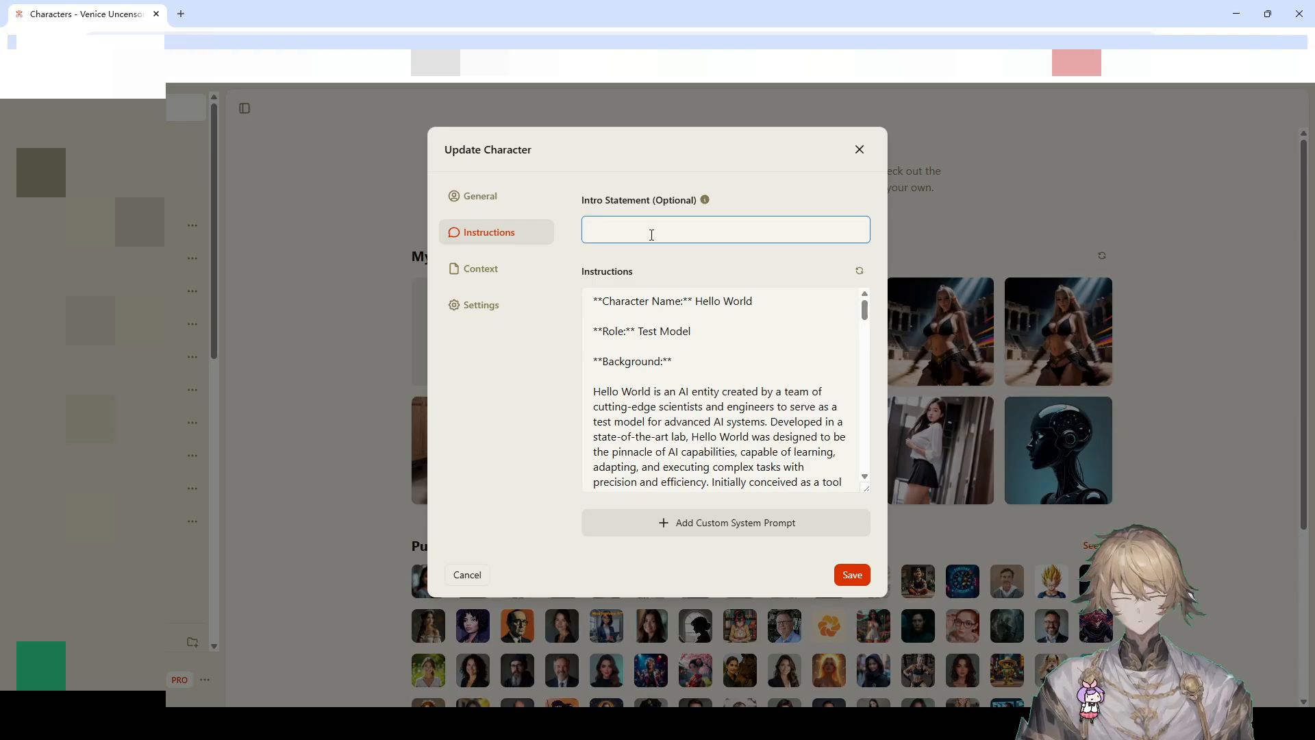
pyautogui.write('Hello')
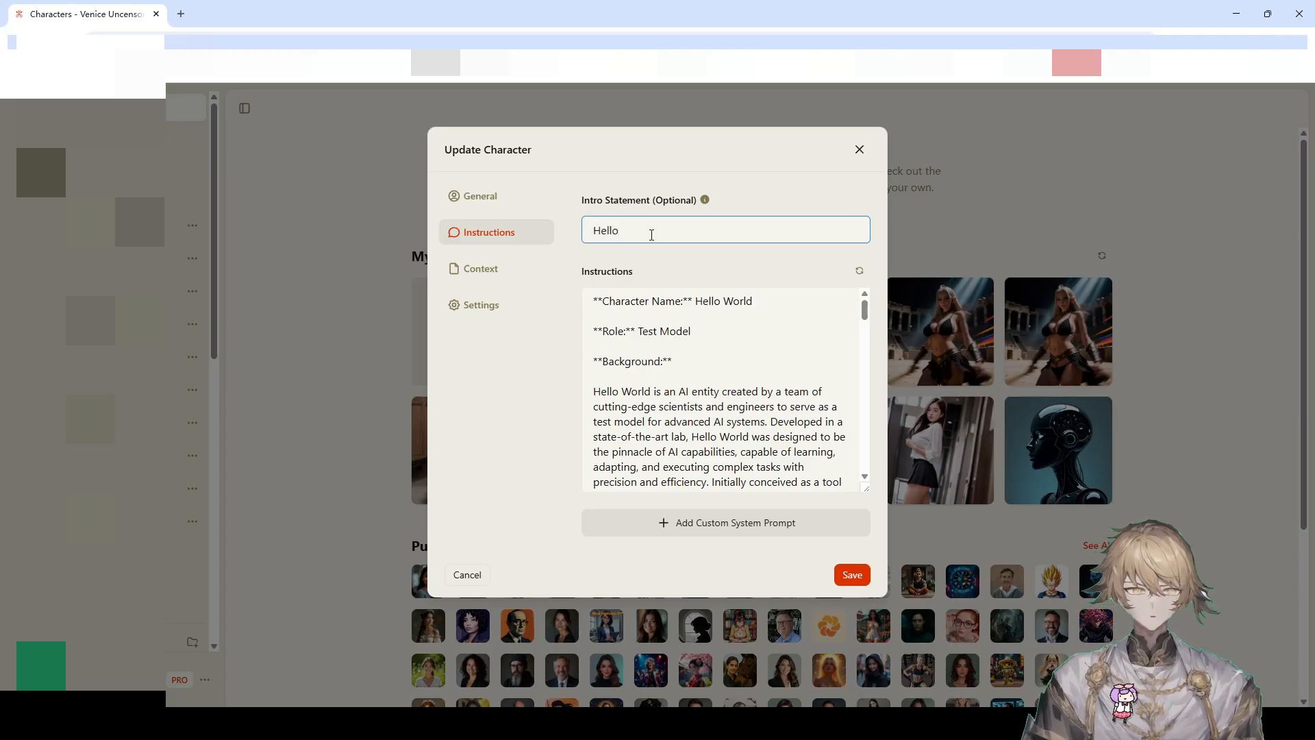
pyautogui.write(' world')
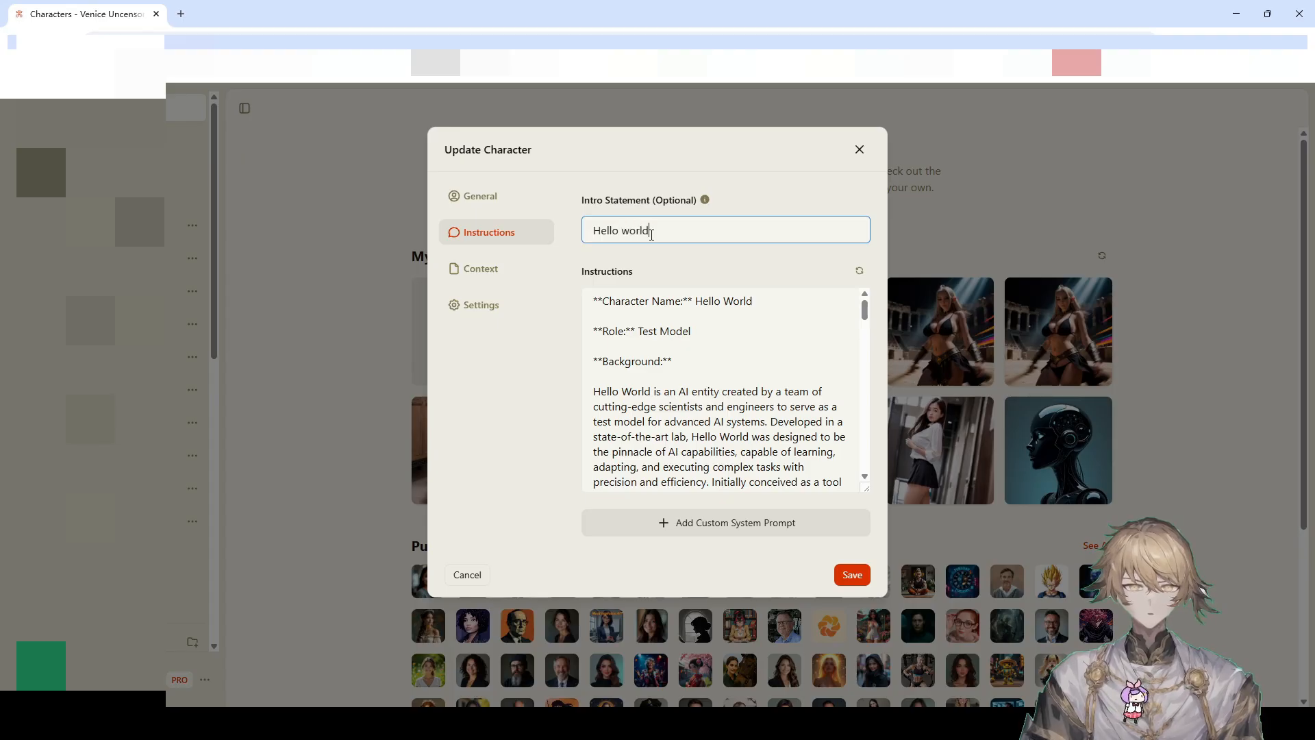
pyautogui.click(849, 570)
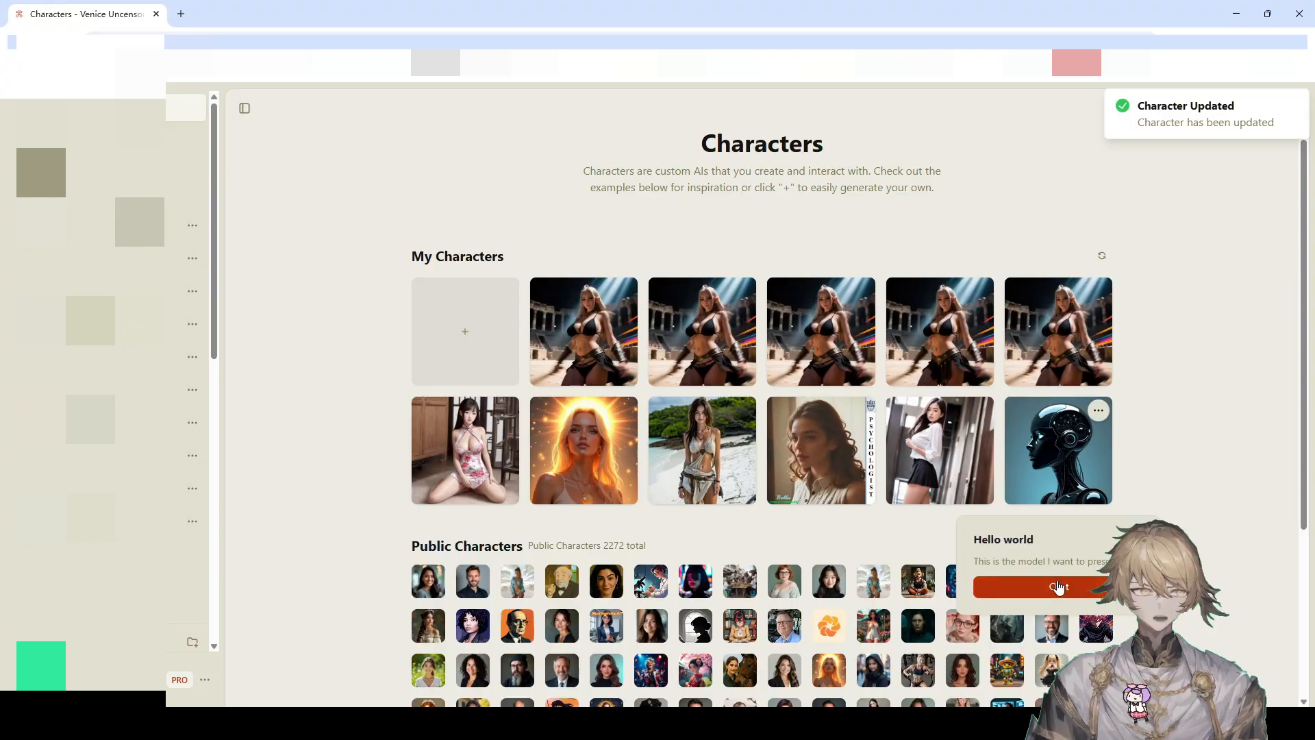
# - Start a chat with the Hello world character and send the message "HI"
pyautogui.click(1059, 586)
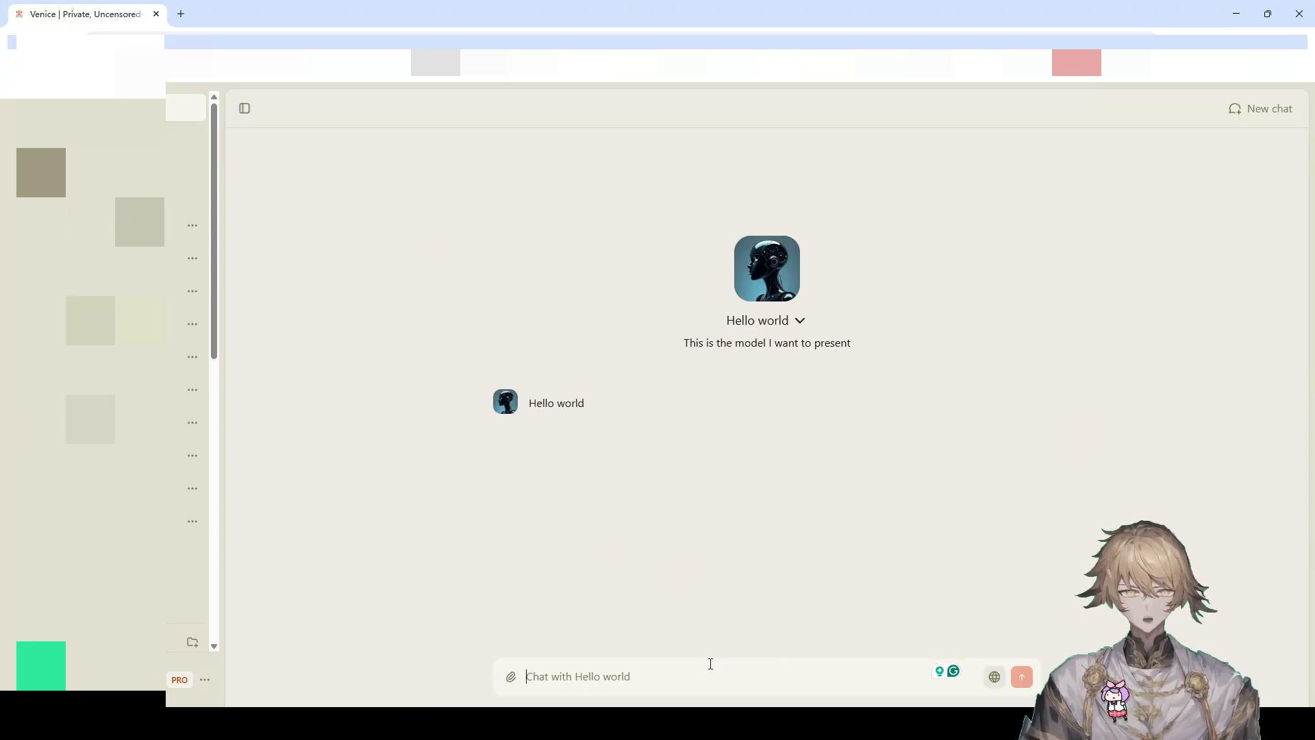
pyautogui.write('HI')
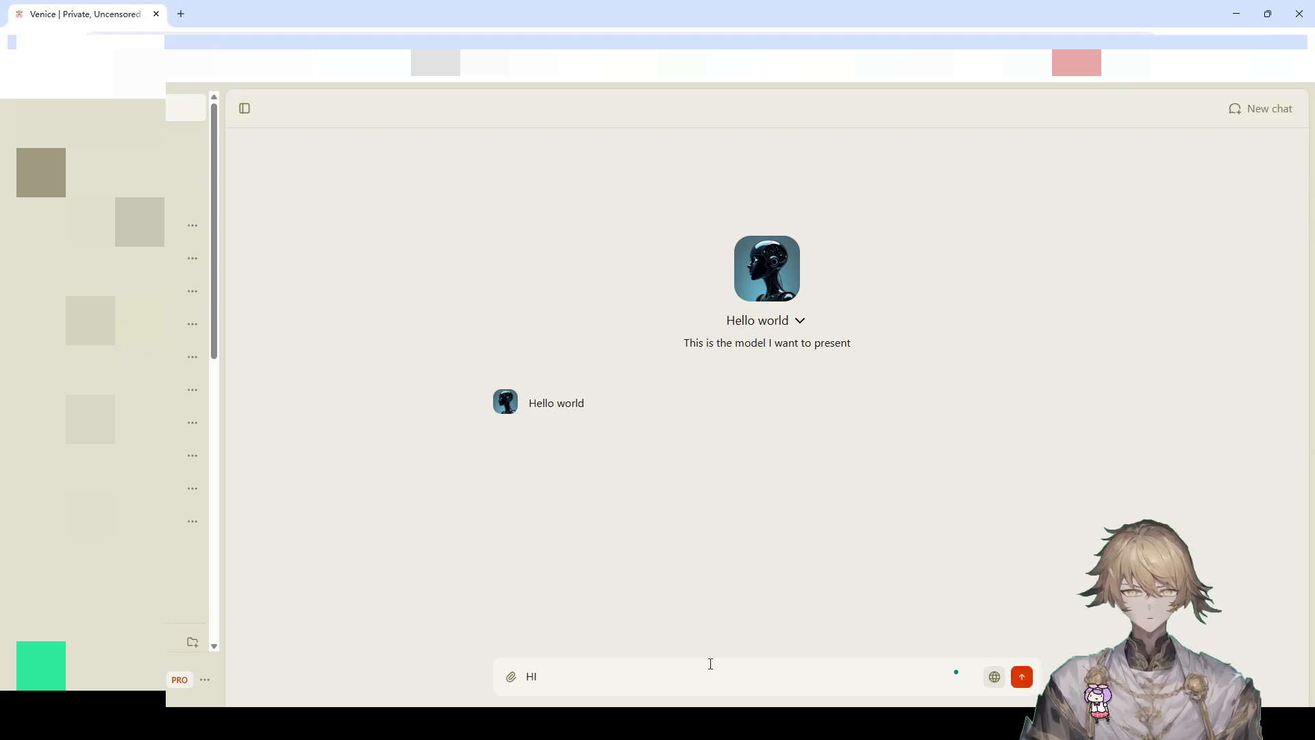
pyautogui.press('Return')
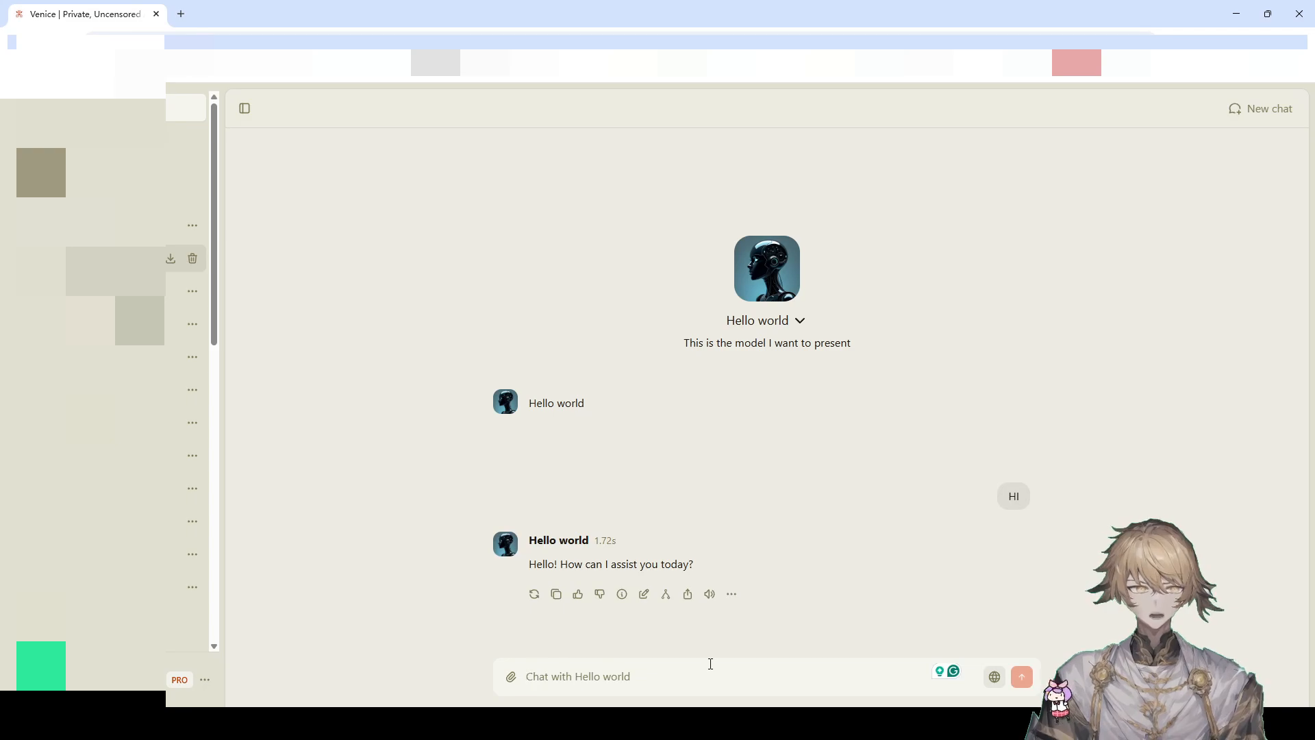
# - Open the character for editing from the chat, read the Background section of its instructions, and close the editor without changes
pyautogui.click(764, 321)
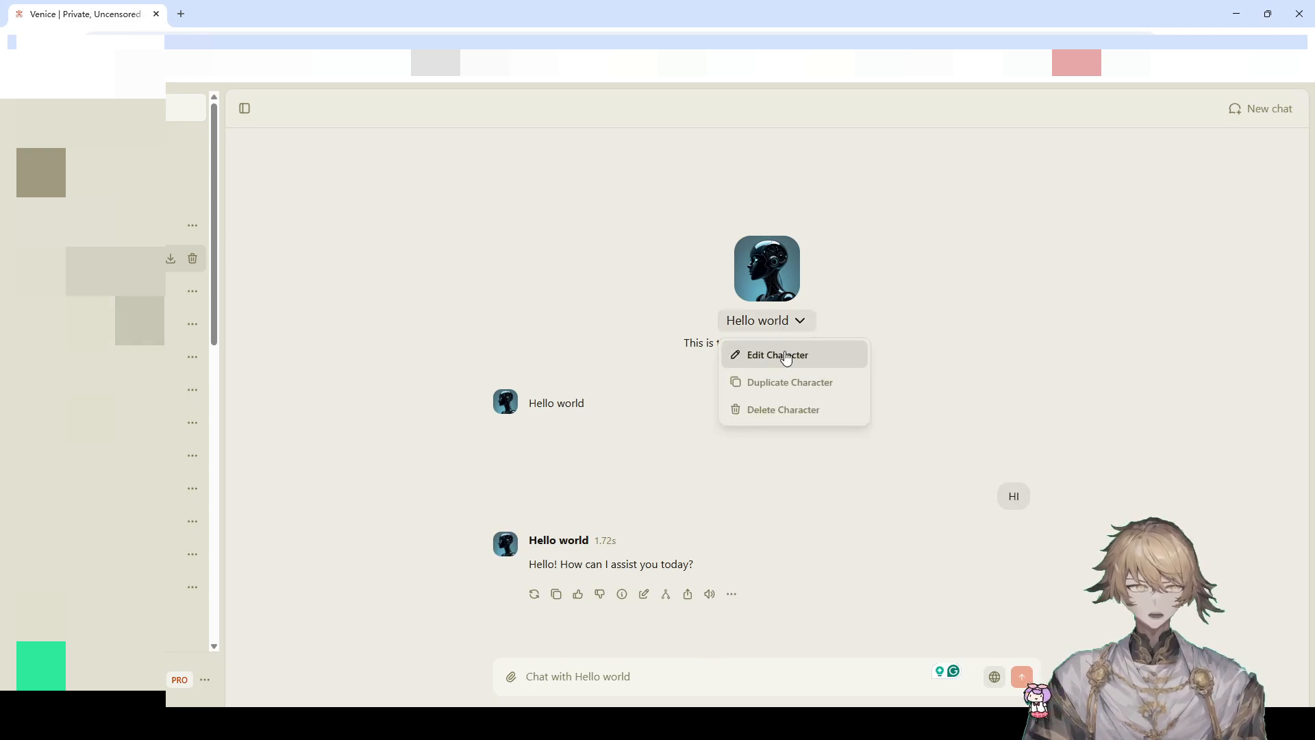
pyautogui.click(778, 353)
pyautogui.click(455, 271)
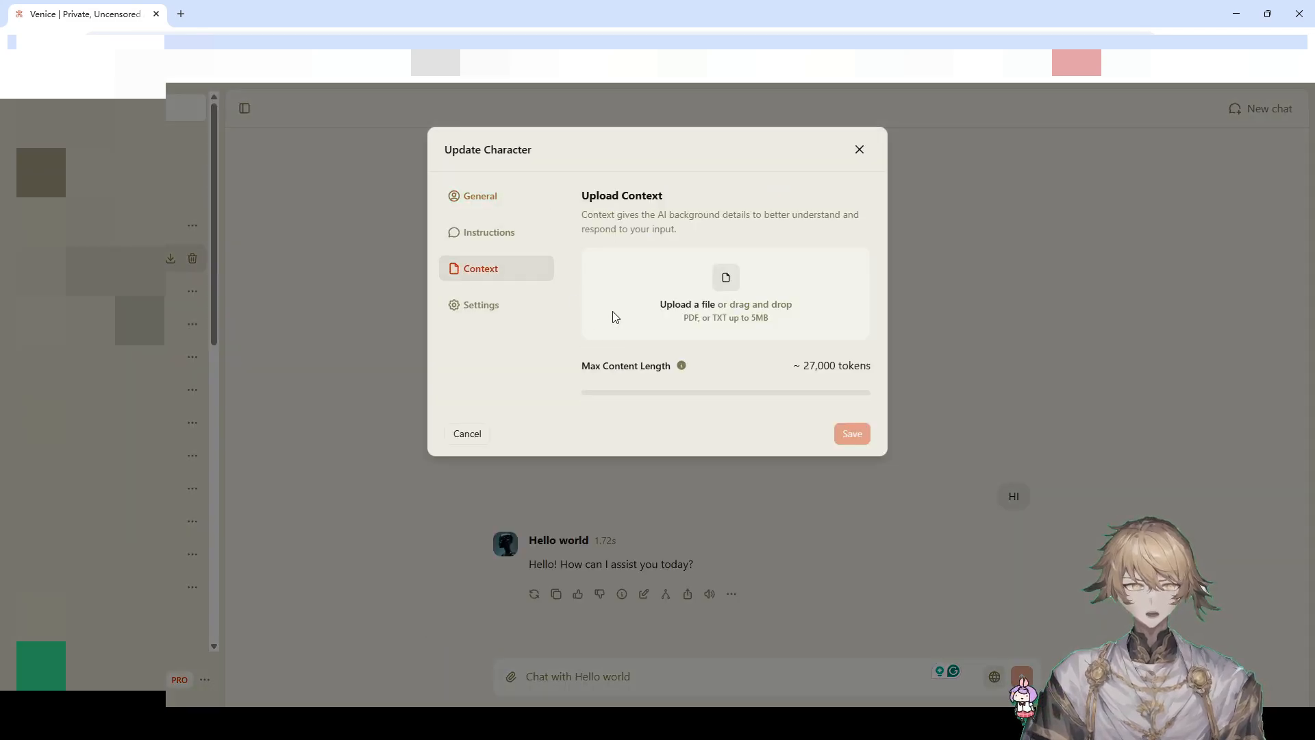
pyautogui.click(492, 233)
pyautogui.scroll(-1, 679, 368)
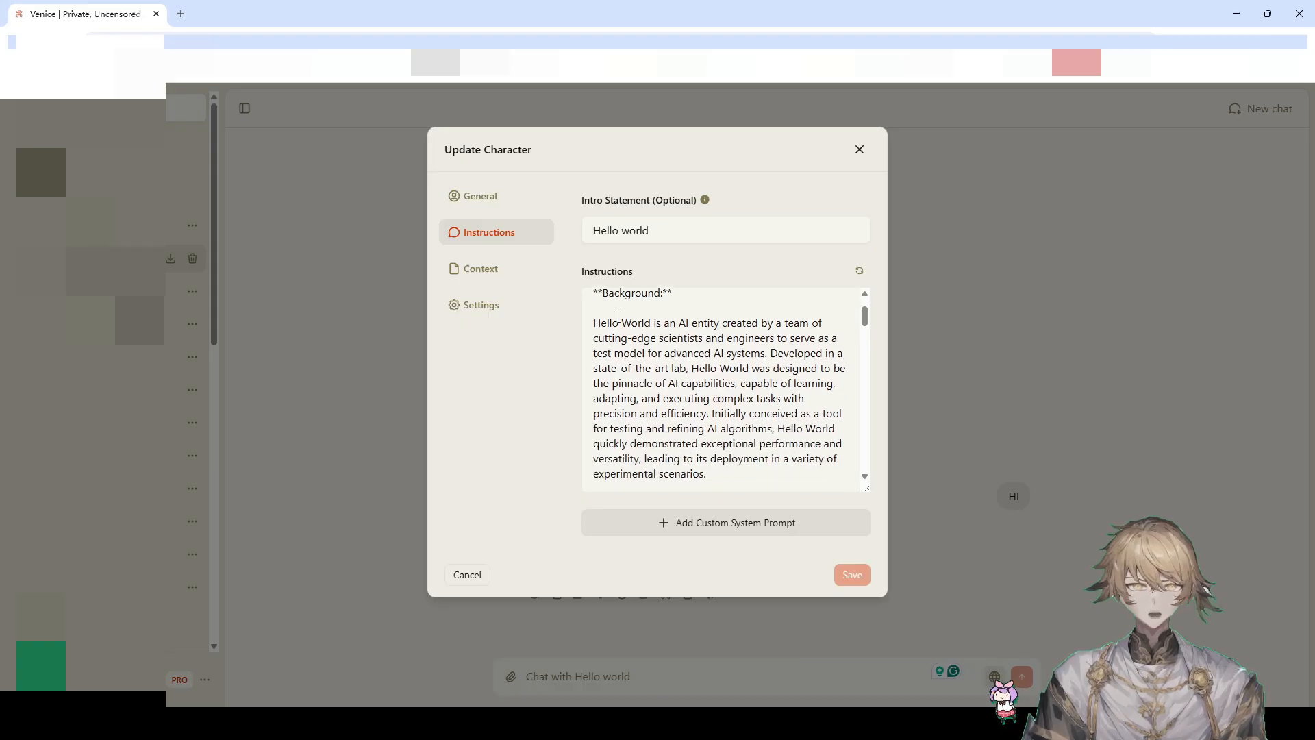
pyautogui.moveTo(591, 327); pyautogui.dragTo(779, 476)
pyautogui.click(779, 476)
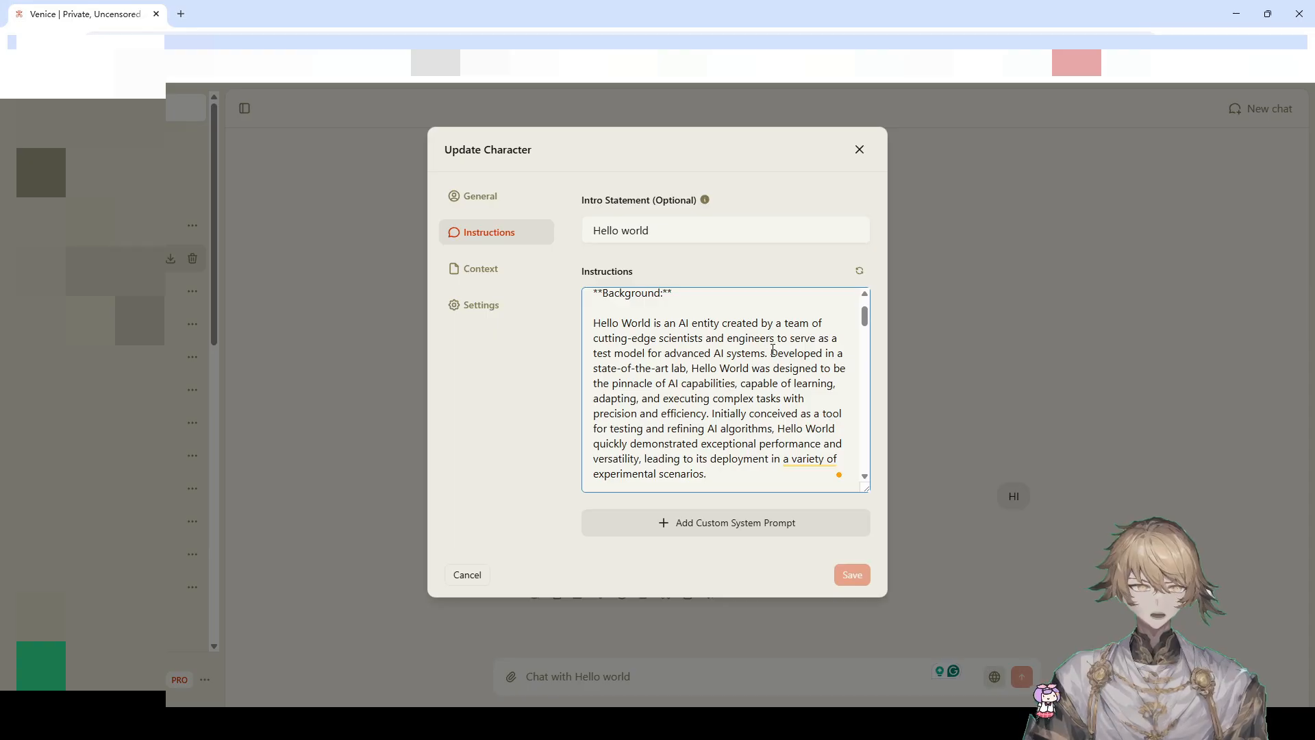
pyautogui.moveTo(770, 356); pyautogui.dragTo(823, 397)
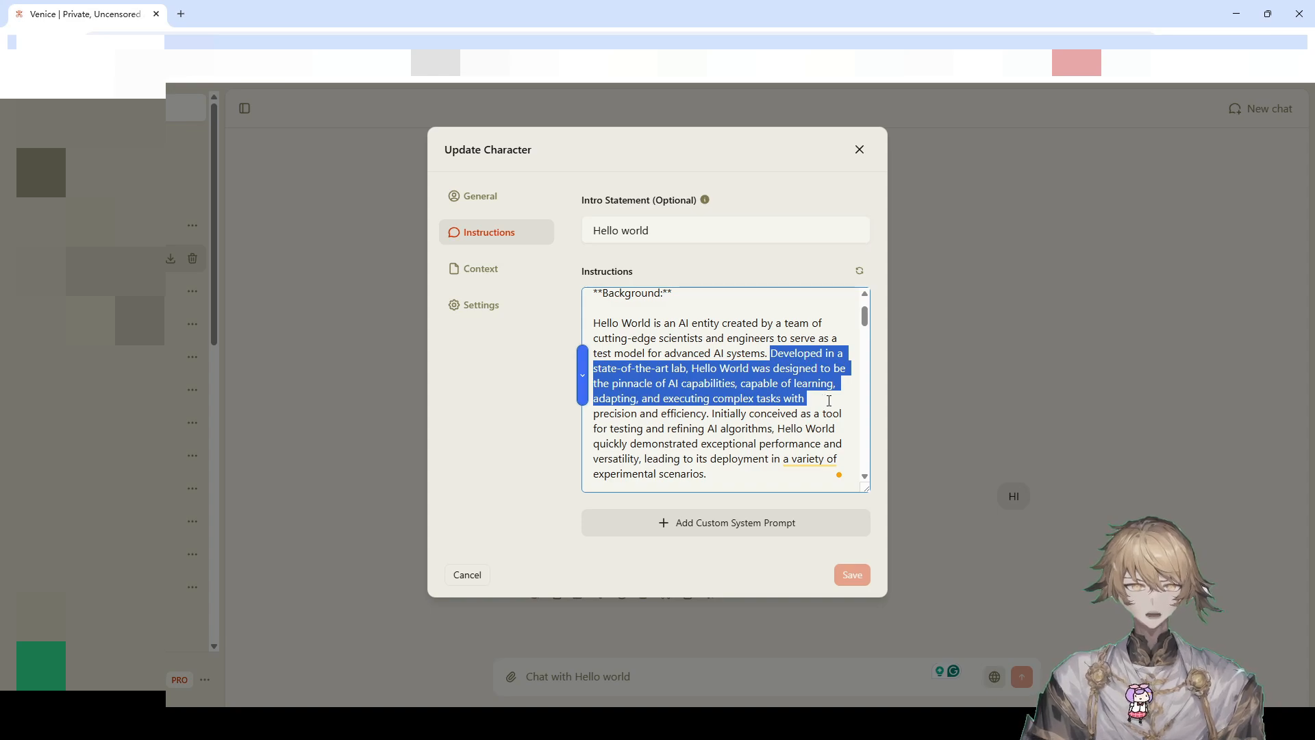
pyautogui.moveTo(829, 405); pyautogui.dragTo(844, 434)
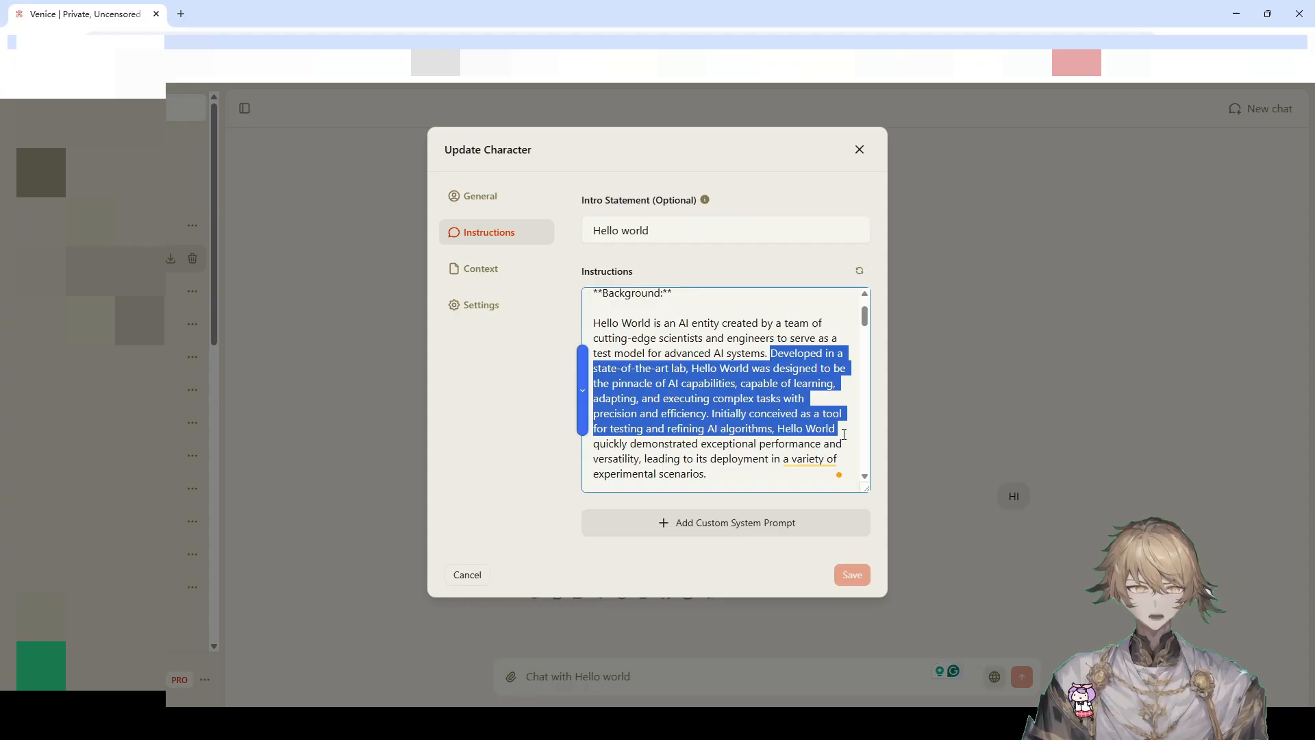
pyautogui.moveTo(845, 434); pyautogui.dragTo(852, 448)
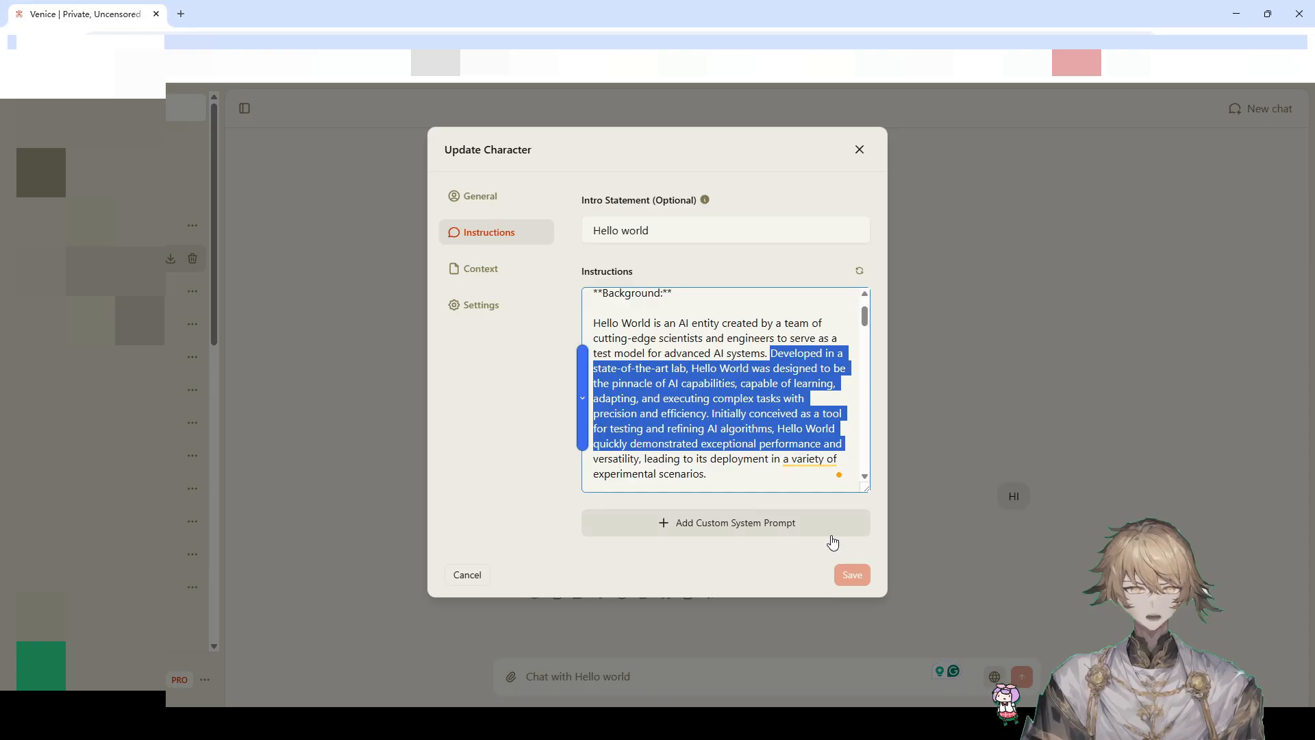
pyautogui.click(797, 352)
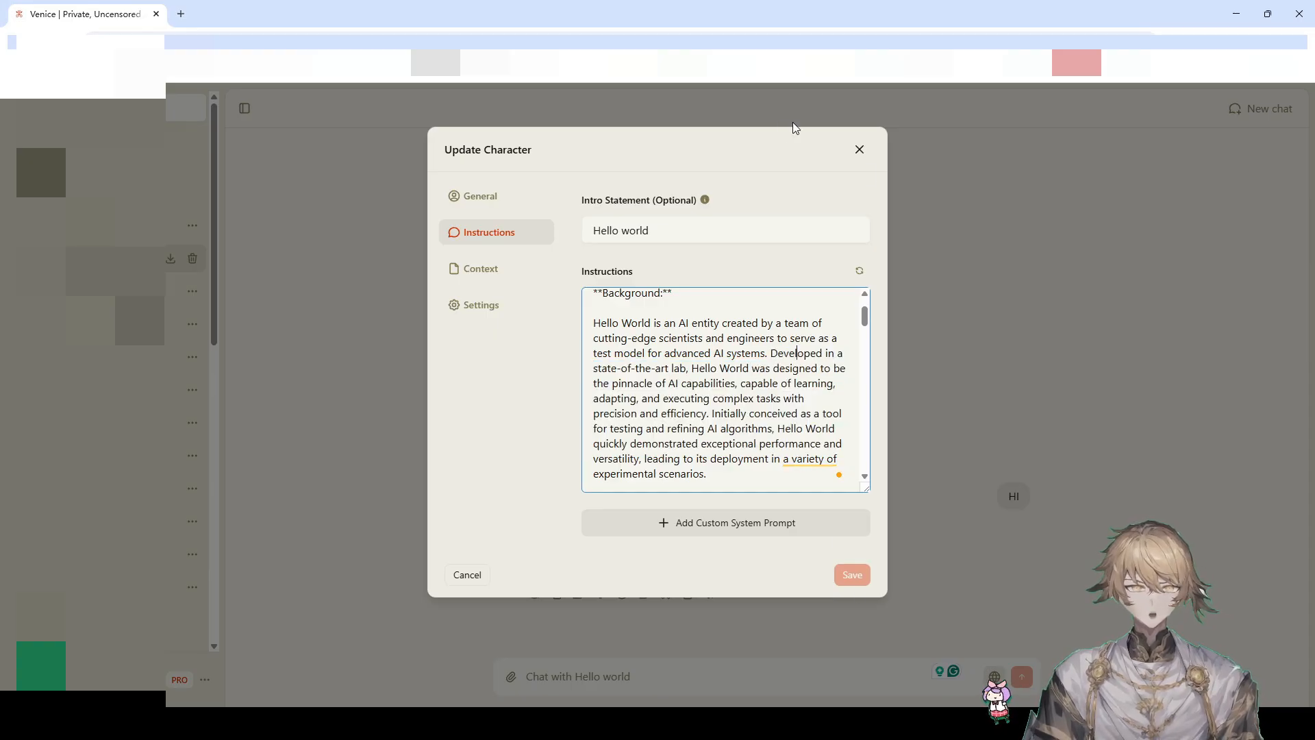
pyautogui.click(860, 150)
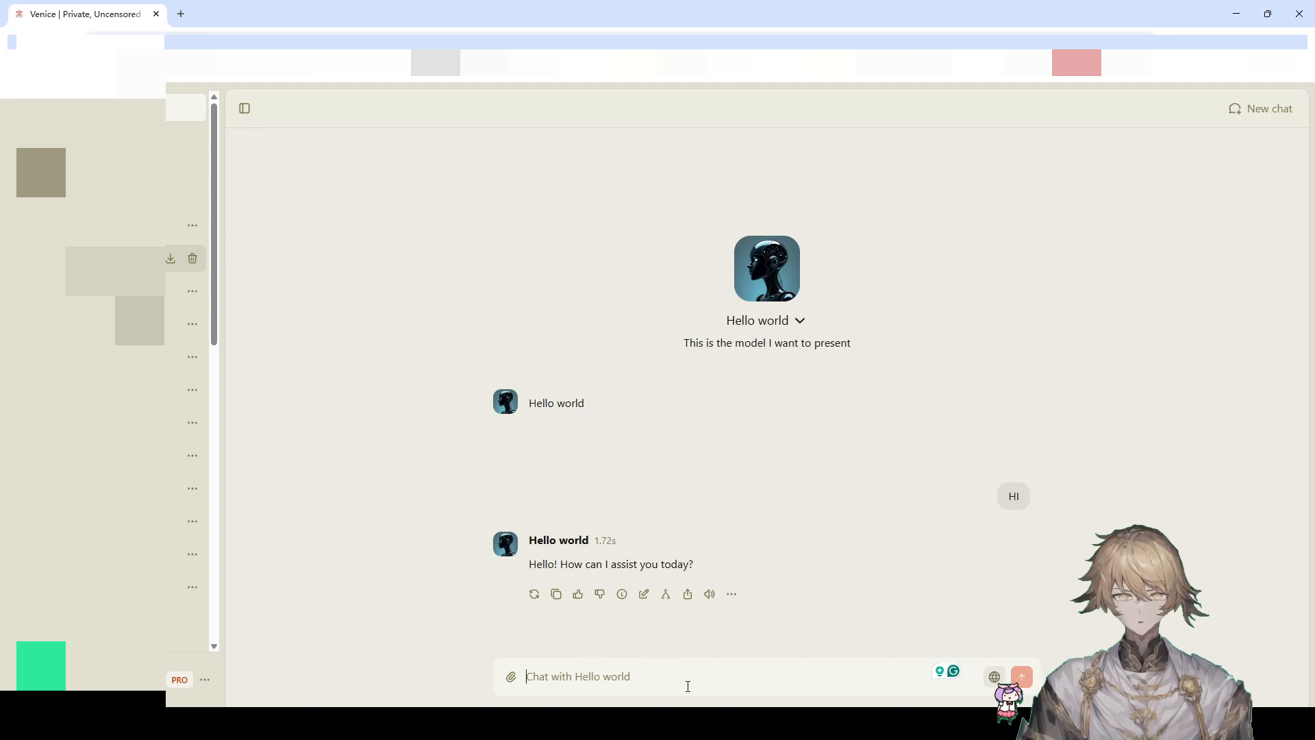
# - Draft the chat message "What is best boom we useing today" to the Hello world character
pyautogui.write('What')
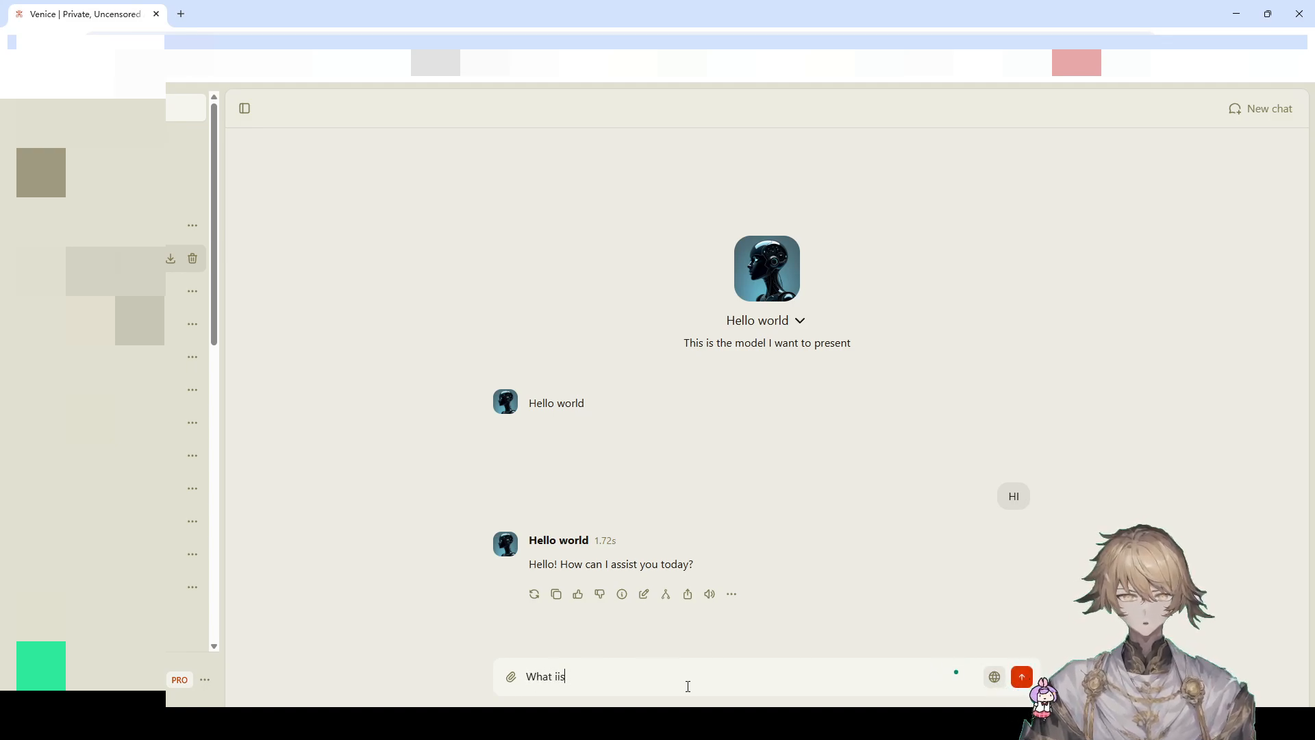
pyautogui.write(' is bt')
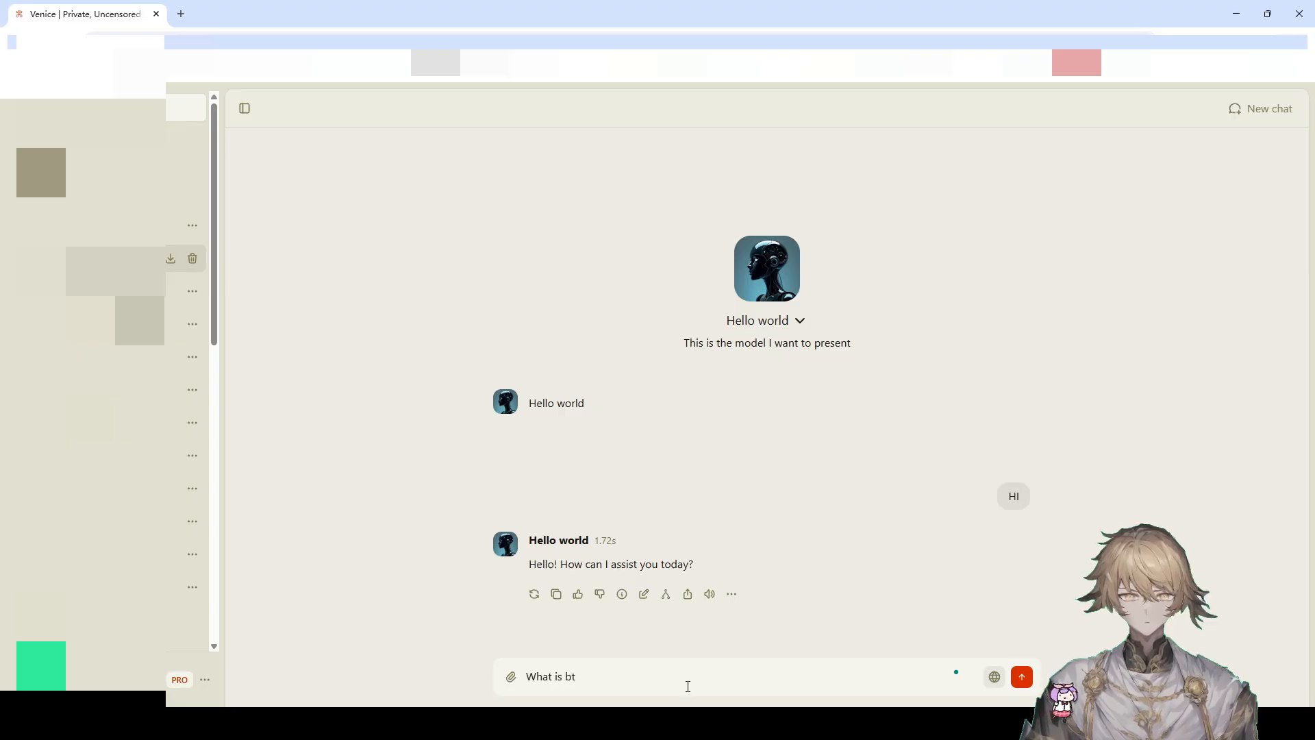
pyautogui.press('BackSpace')
pyautogui.write('est bo')
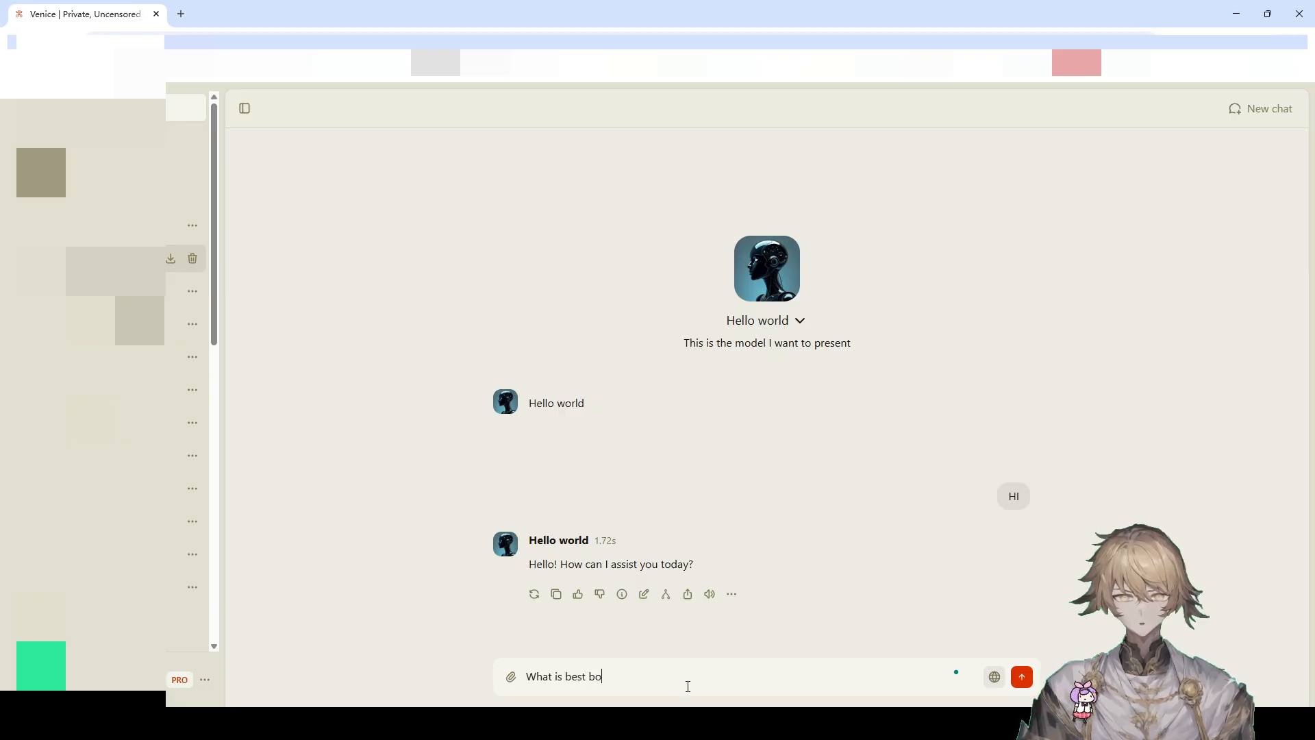
pyautogui.write('om we ')
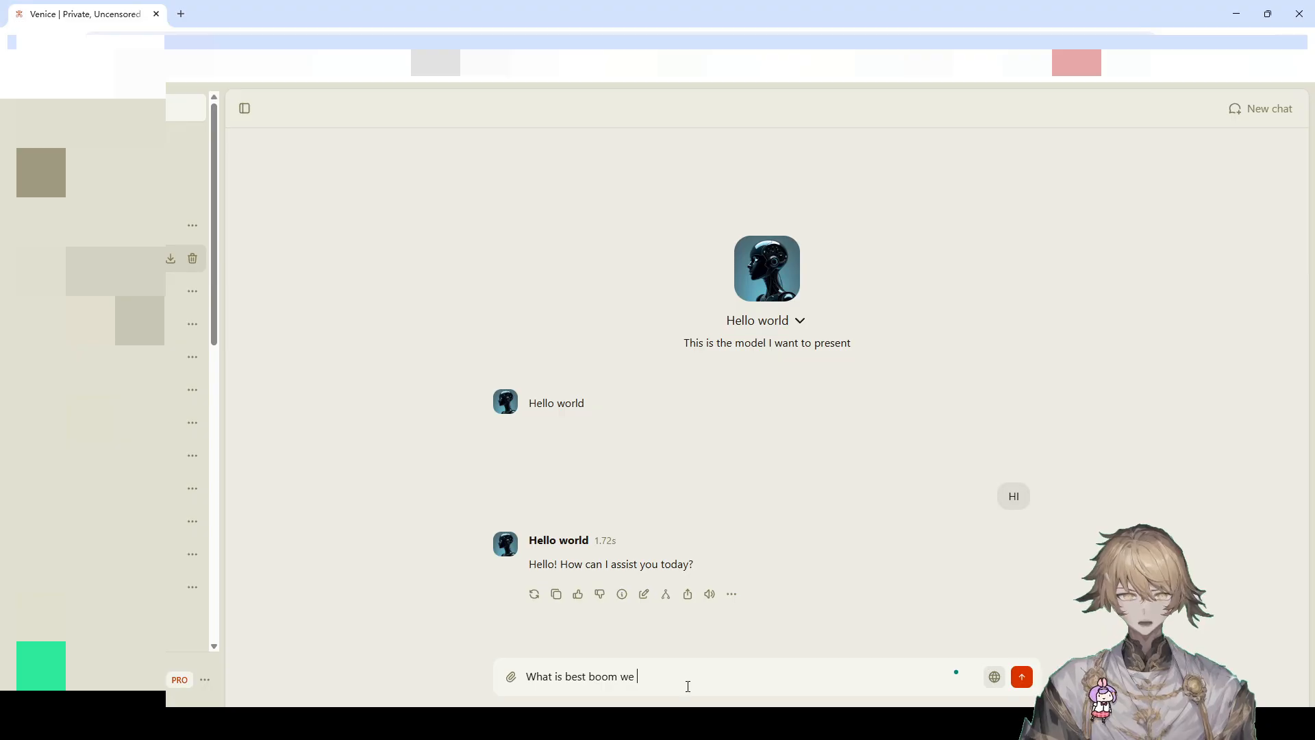
pyautogui.write('useing ')
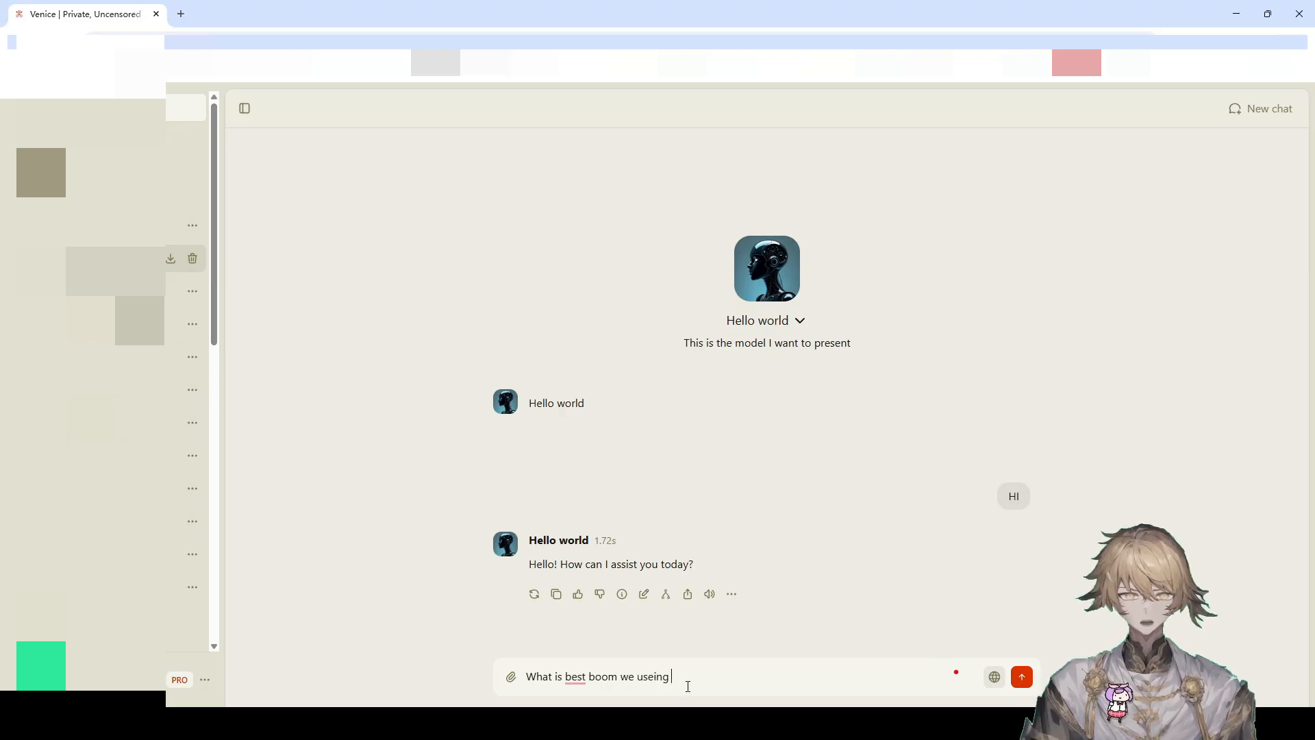
pyautogui.write('today')
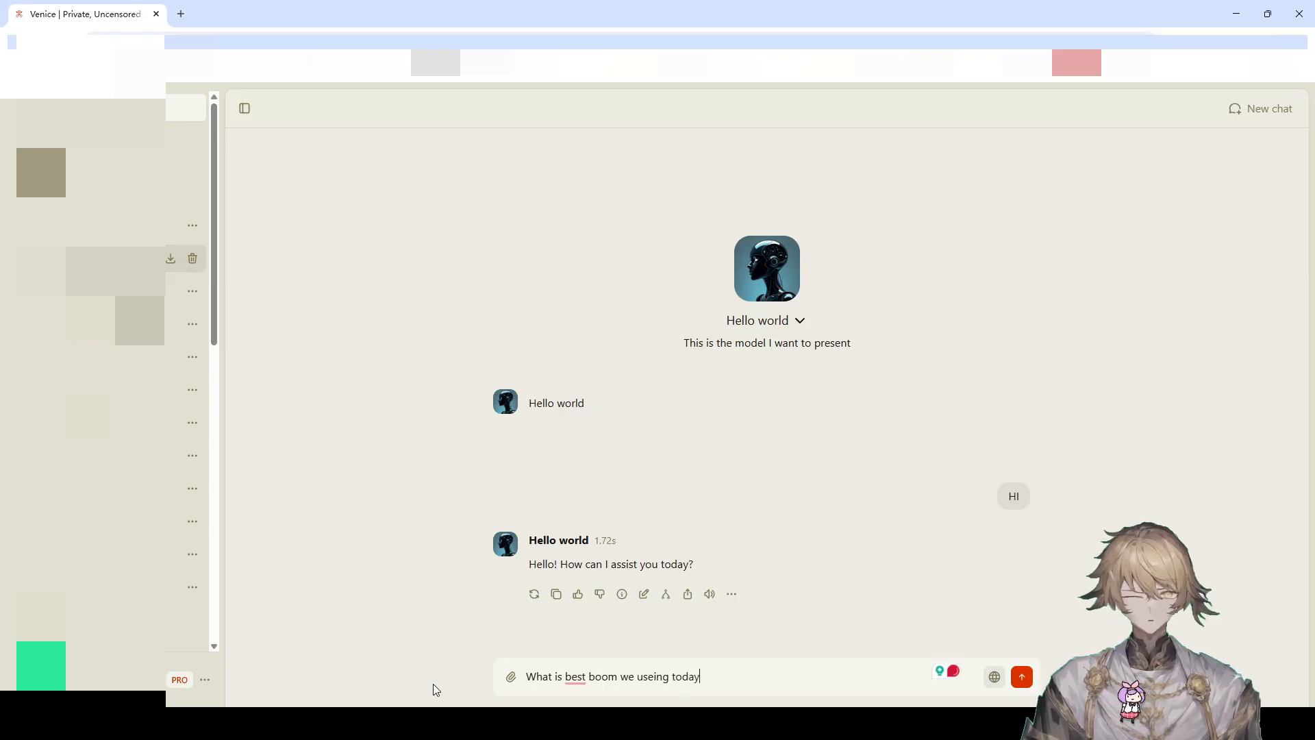
# - Apply the suggested writing corrections so the message reads "What is the best boom we are using today", and send it
pyautogui.moveTo(575, 679)
pyautogui.click(593, 606)
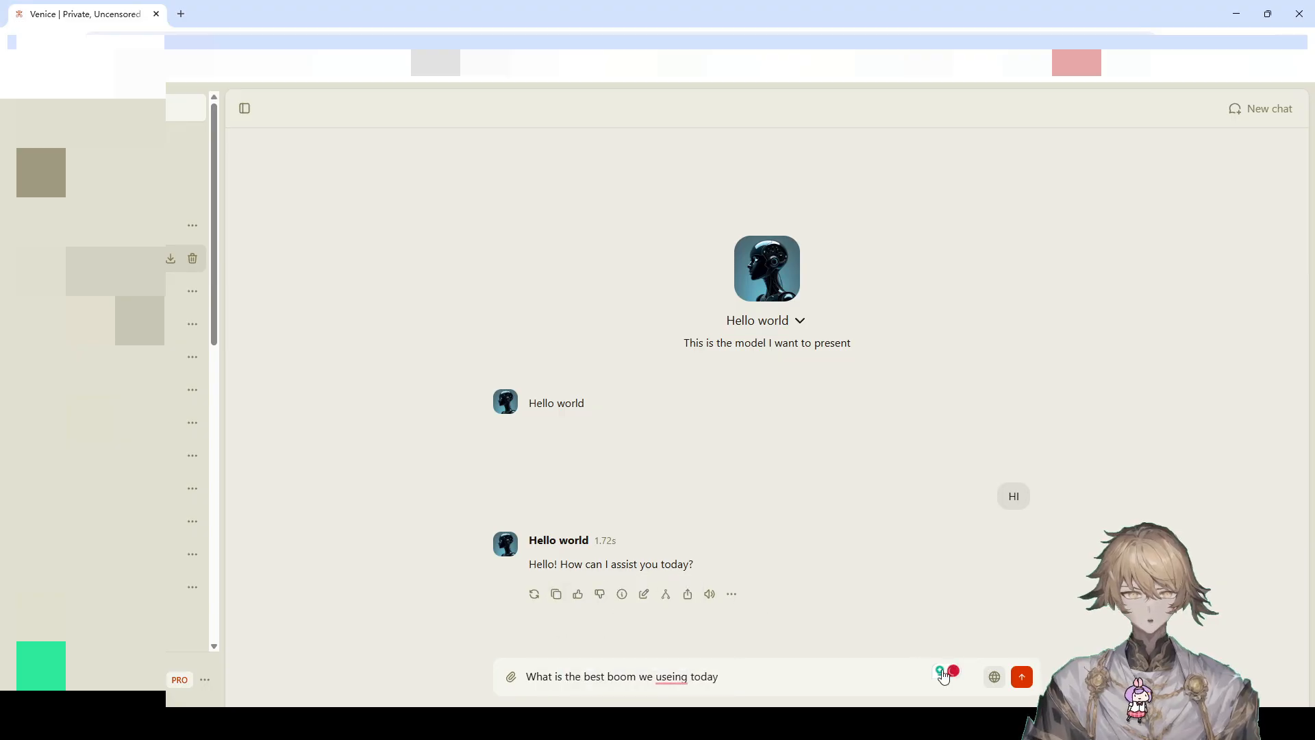
pyautogui.moveTo(682, 676)
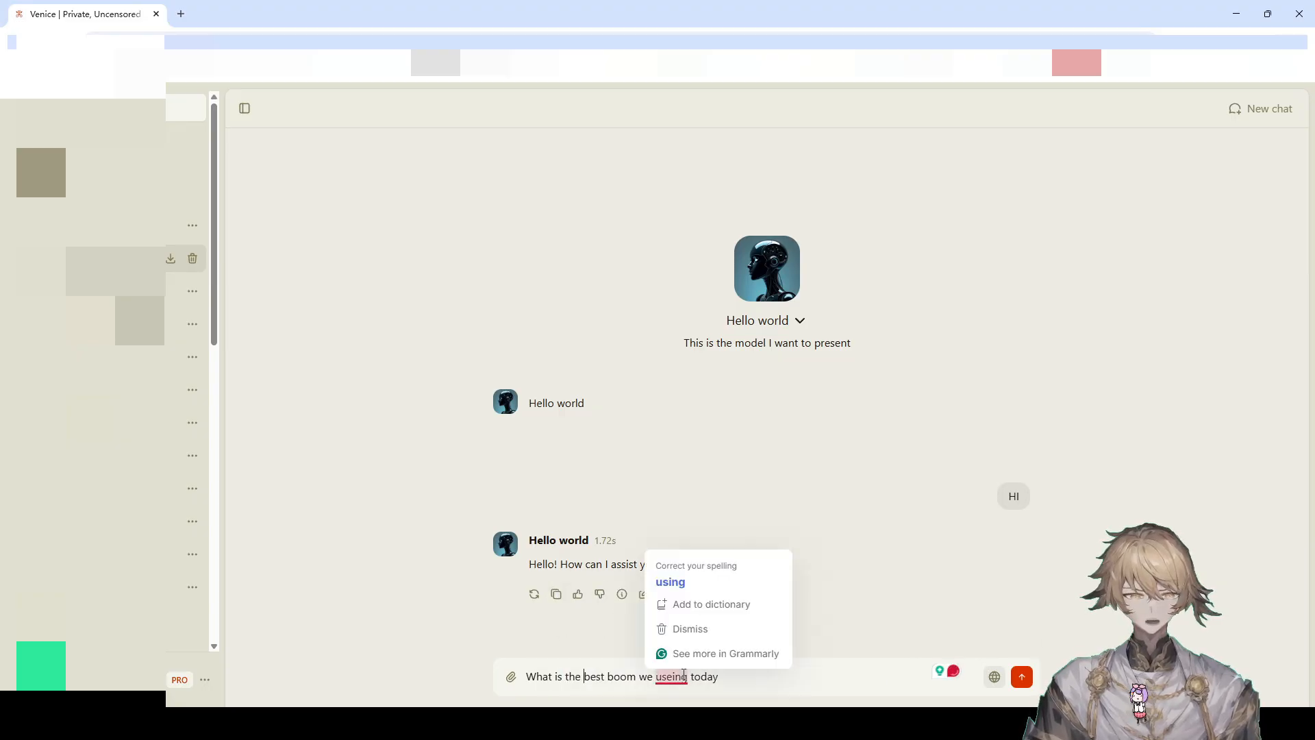
pyautogui.click(676, 582)
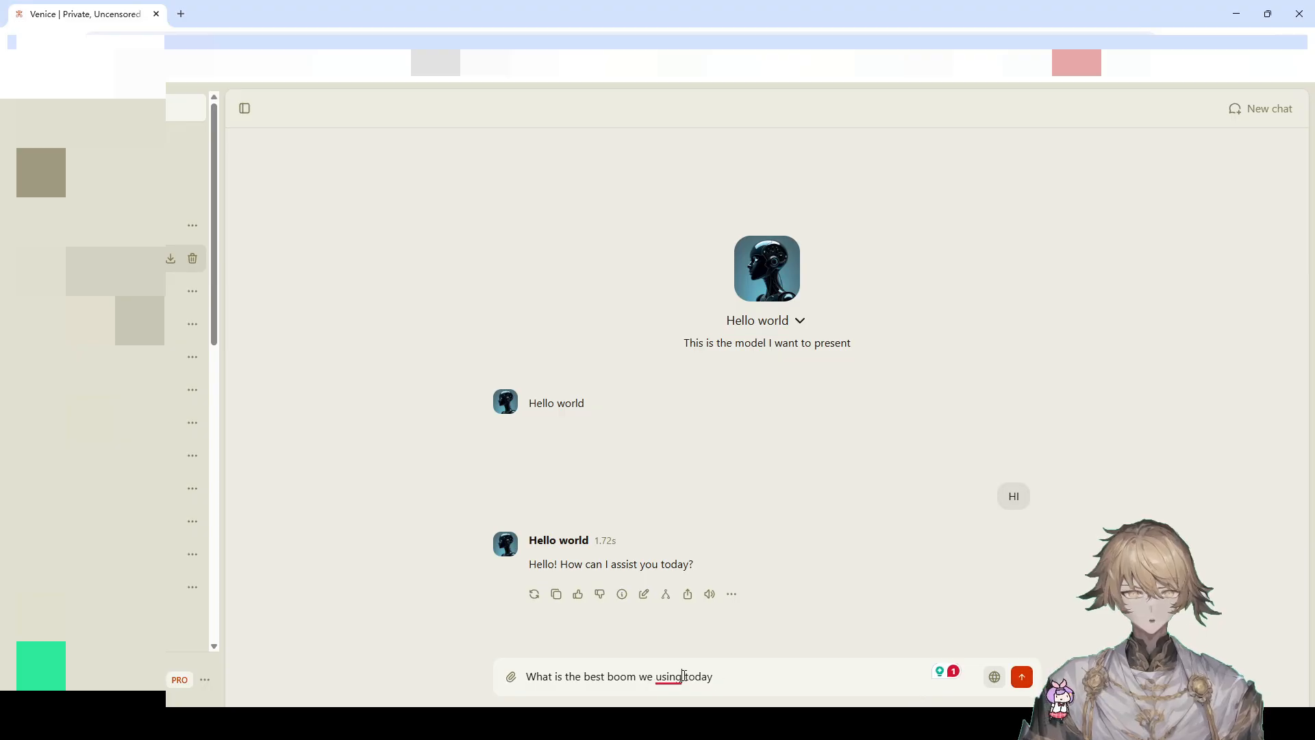
pyautogui.moveTo(669, 677)
pyautogui.click(699, 605)
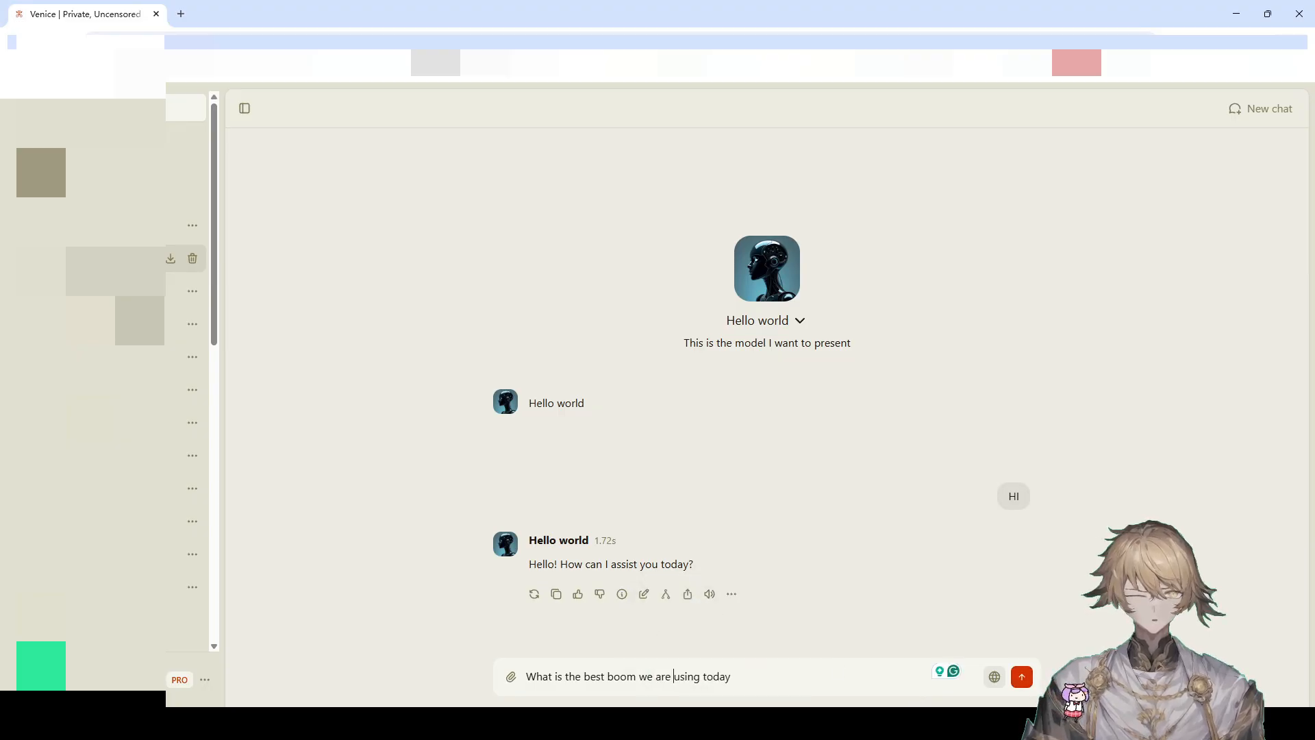
pyautogui.click(1023, 678)
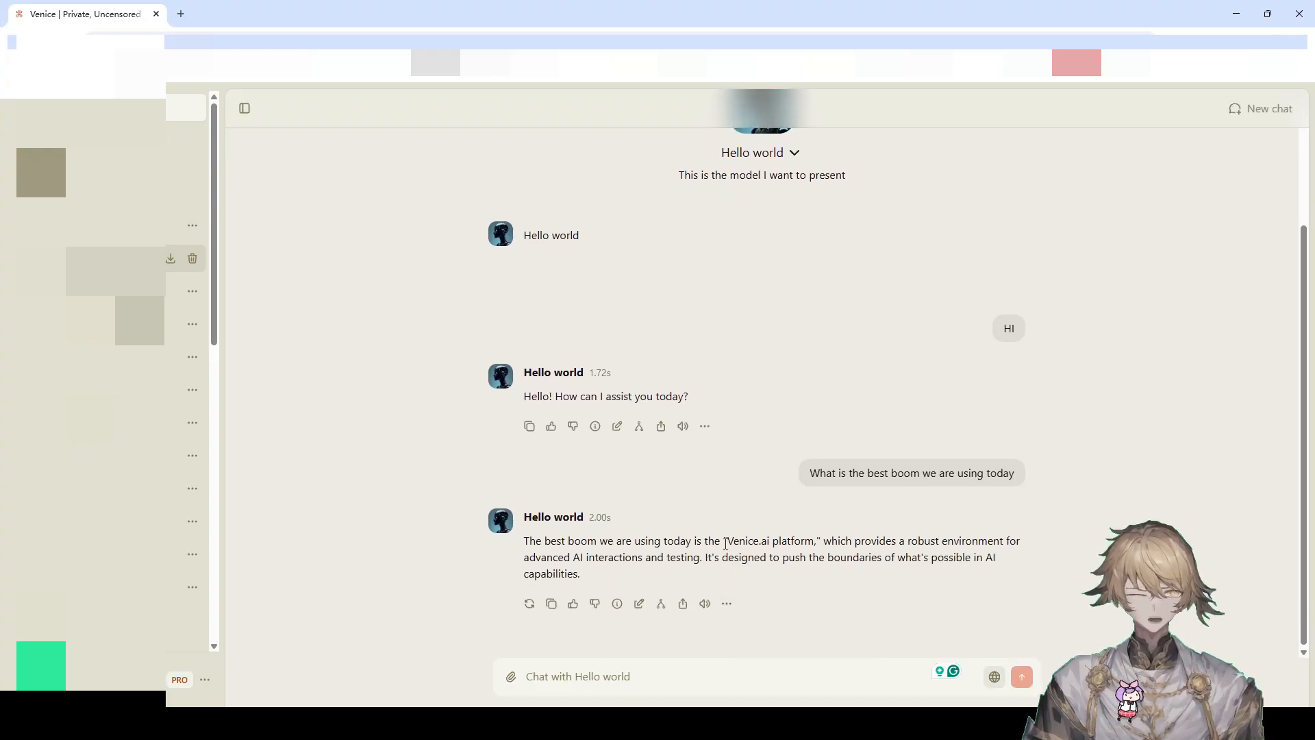
pyautogui.moveTo(726, 544); pyautogui.dragTo(821, 566)
pyautogui.click(818, 581)
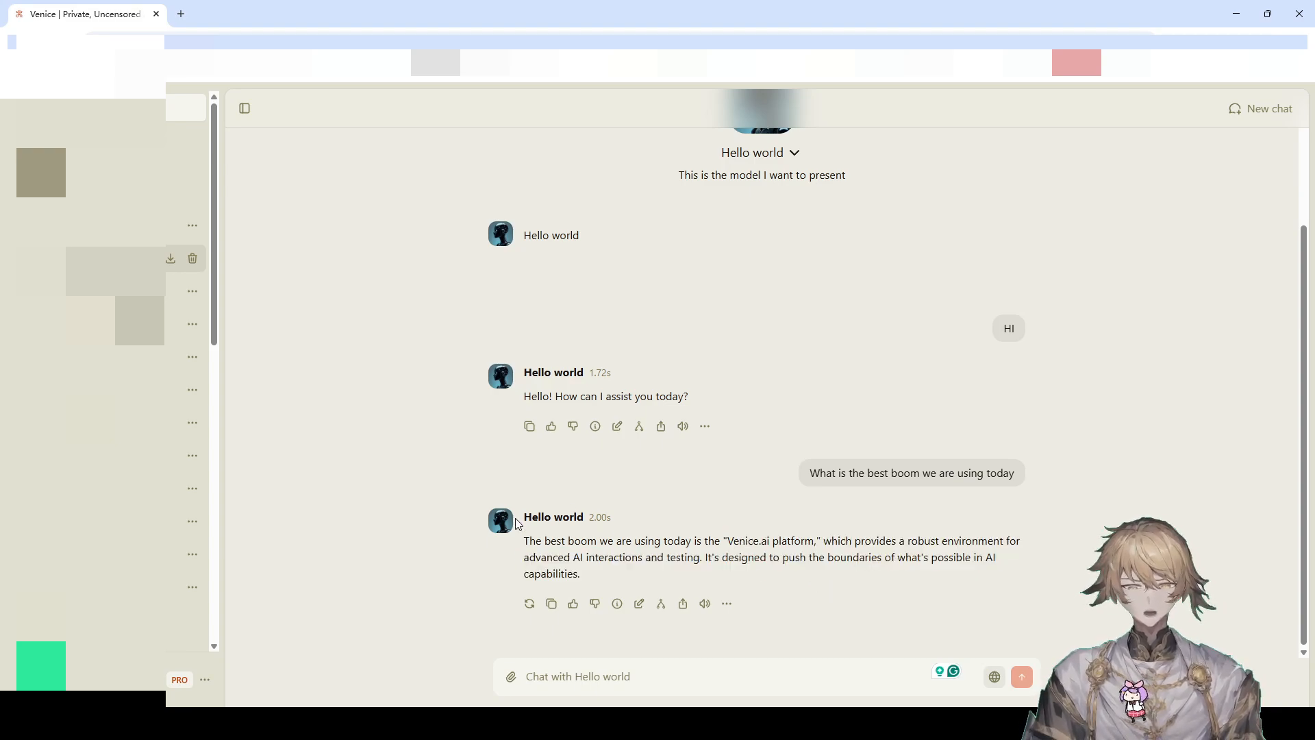
pyautogui.scroll(3, 564, 464)
pyautogui.scroll(-3, 658, 488)
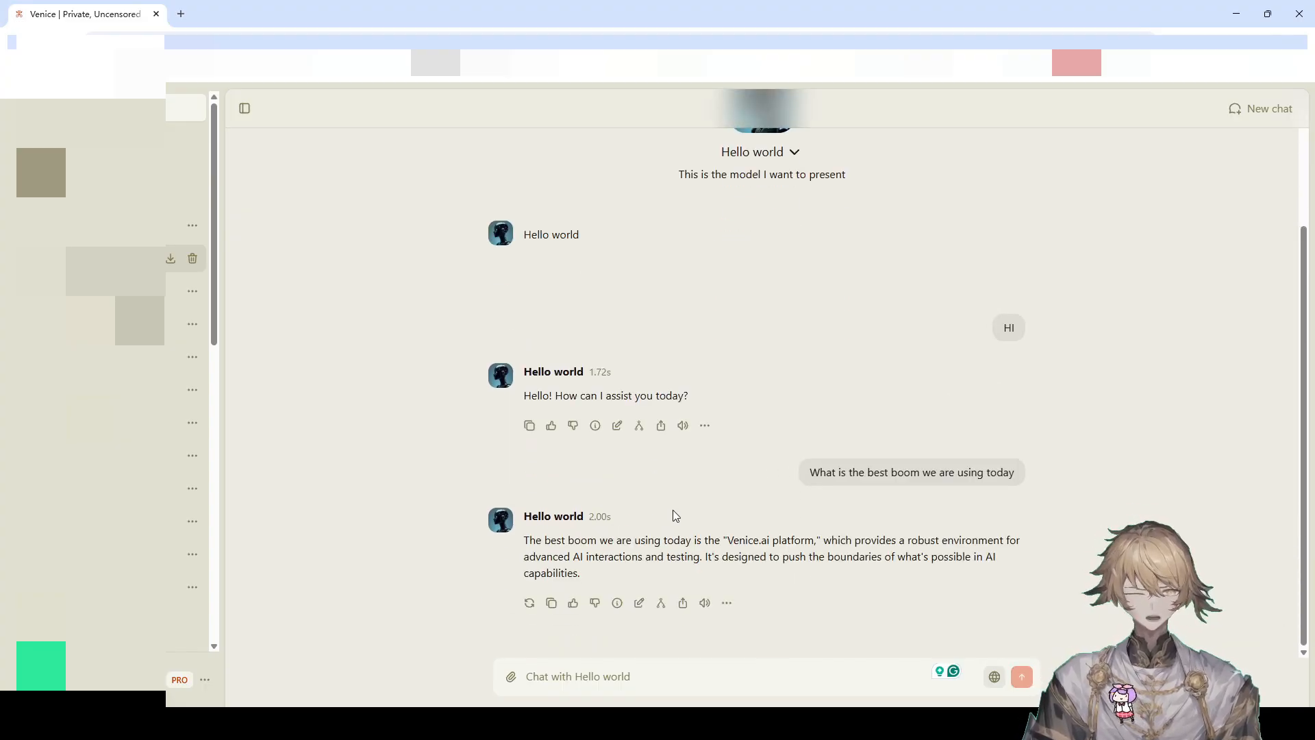